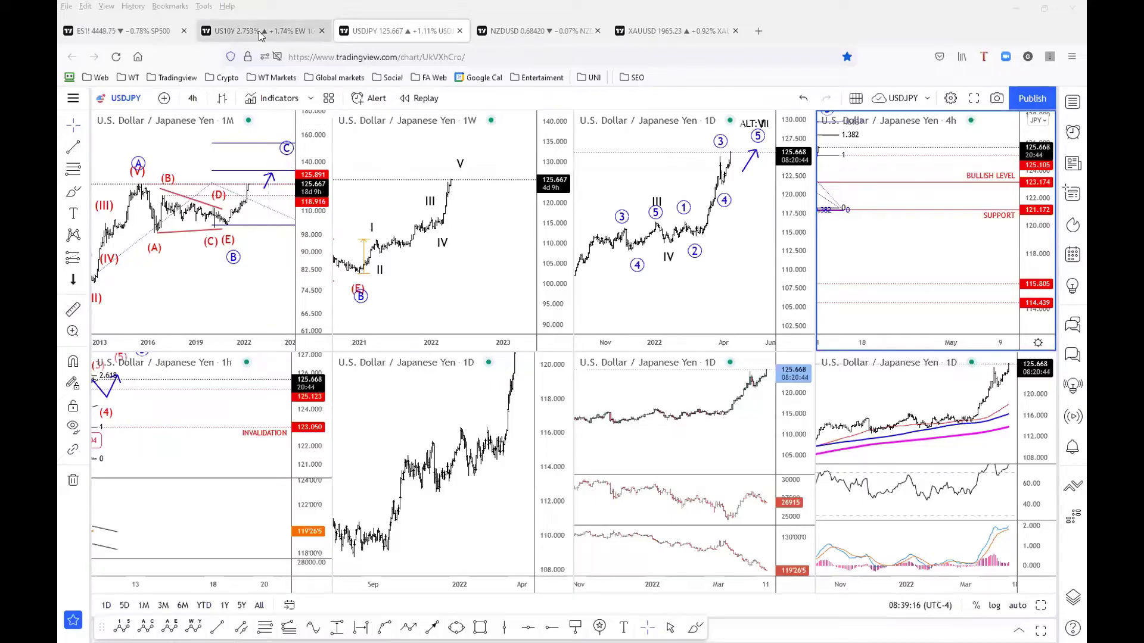
- Maximize the weekly 10 Year T-Note chart and lower its wave IV and III points
left_click(259, 36)
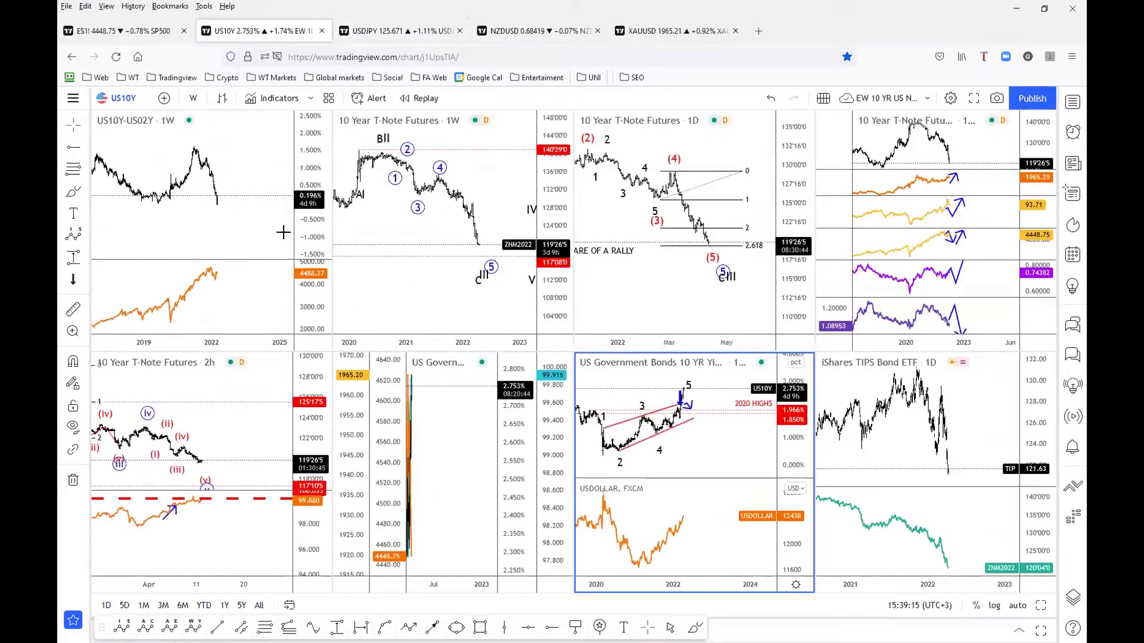
left_click(246, 237)
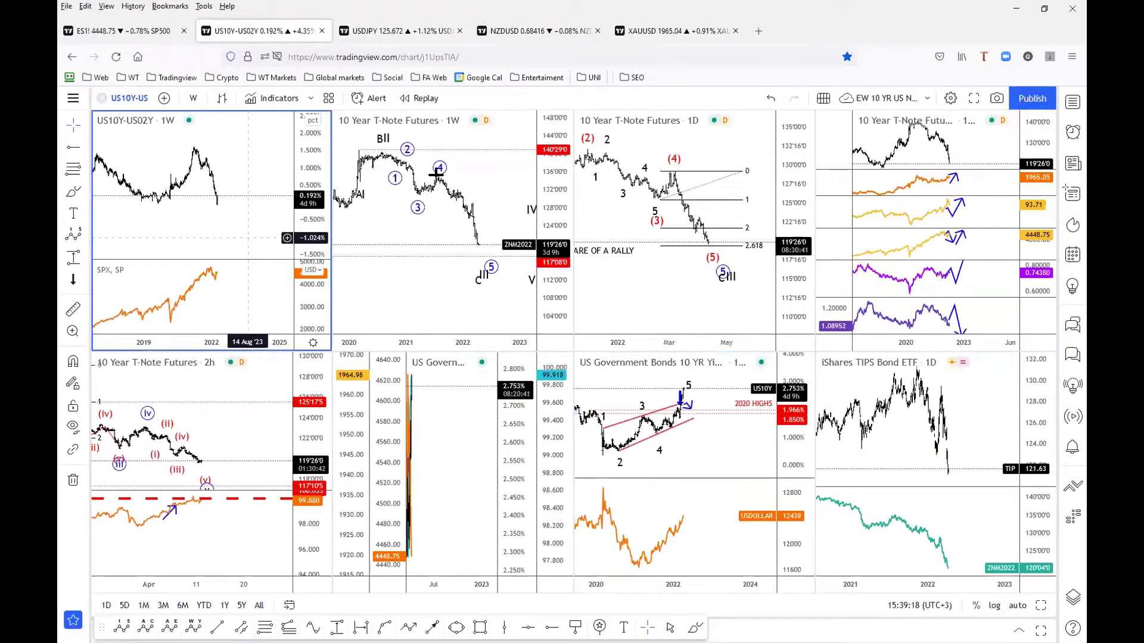
left_click(416, 225)
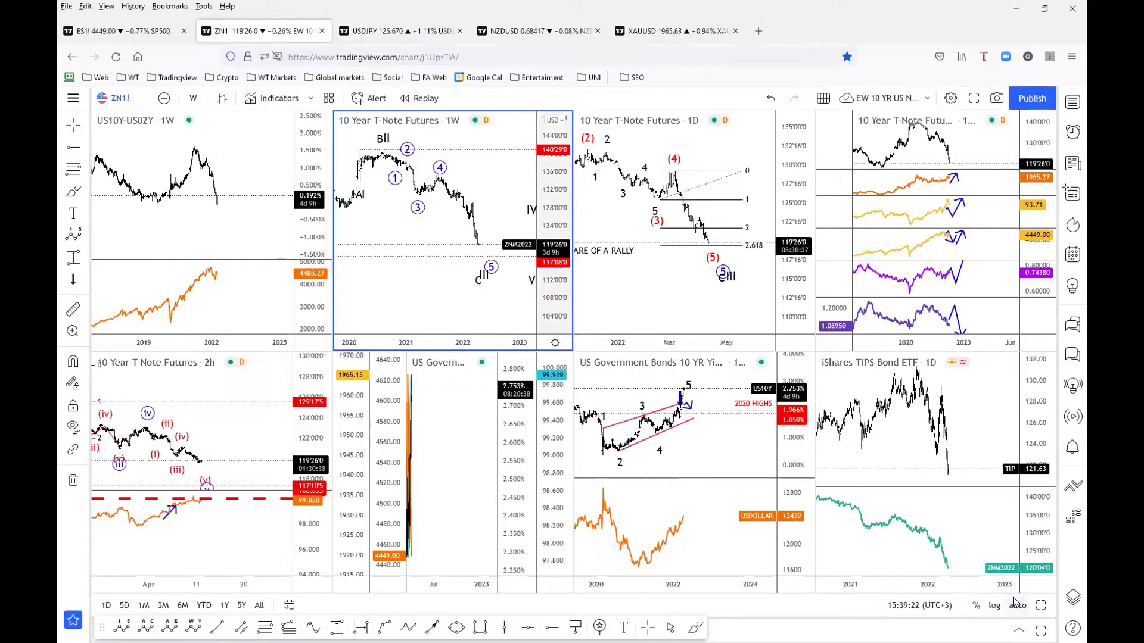
key("alt+Return")
left_click_drag(829, 352, 557, 304)
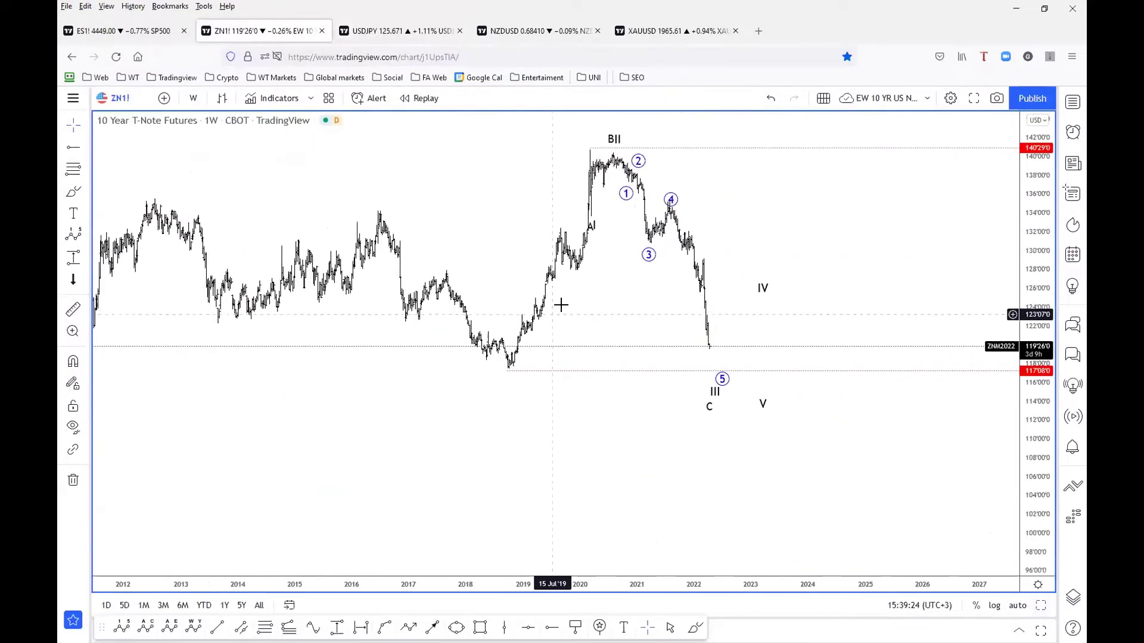
scroll(719, 413, "down", 2)
scroll(720, 470, "up", 2)
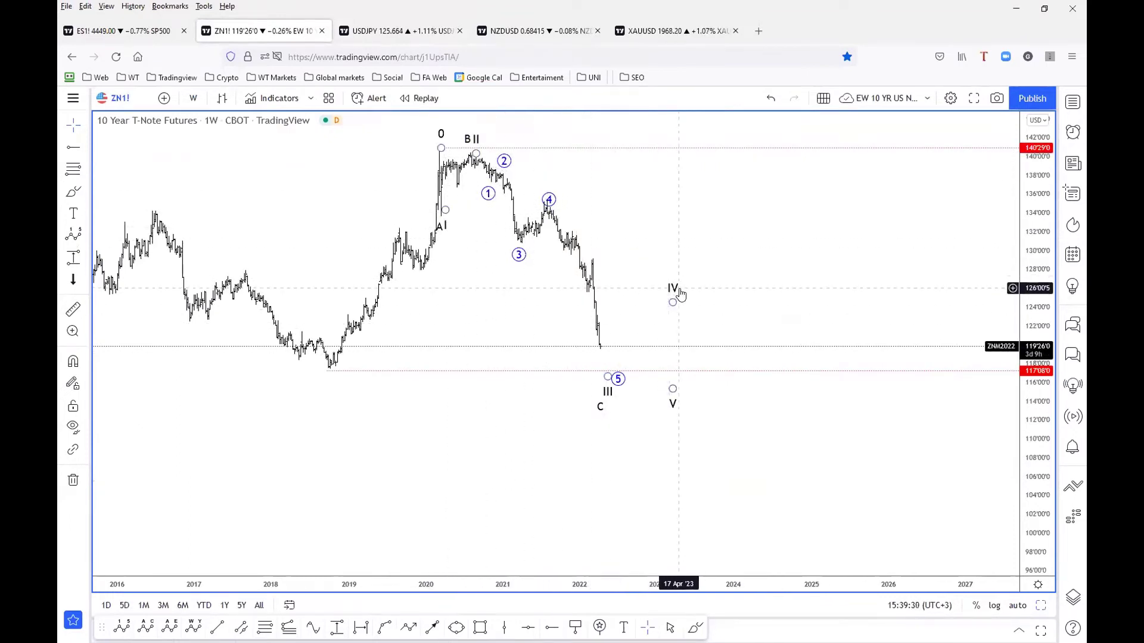
left_click_drag(671, 301, 670, 312)
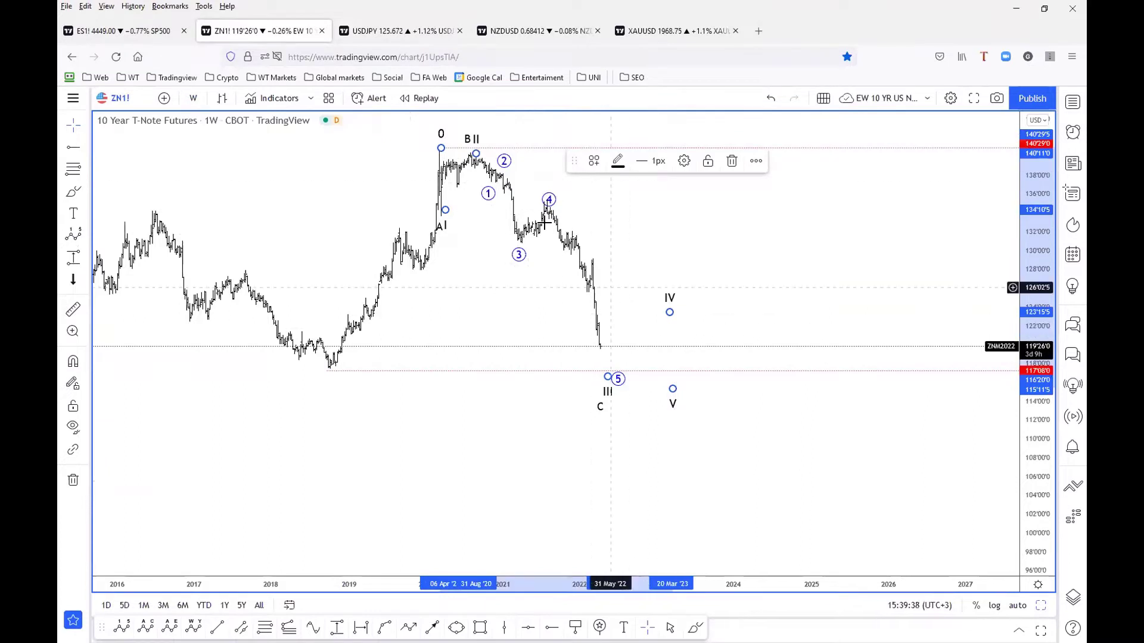
mouse_move(616, 379)
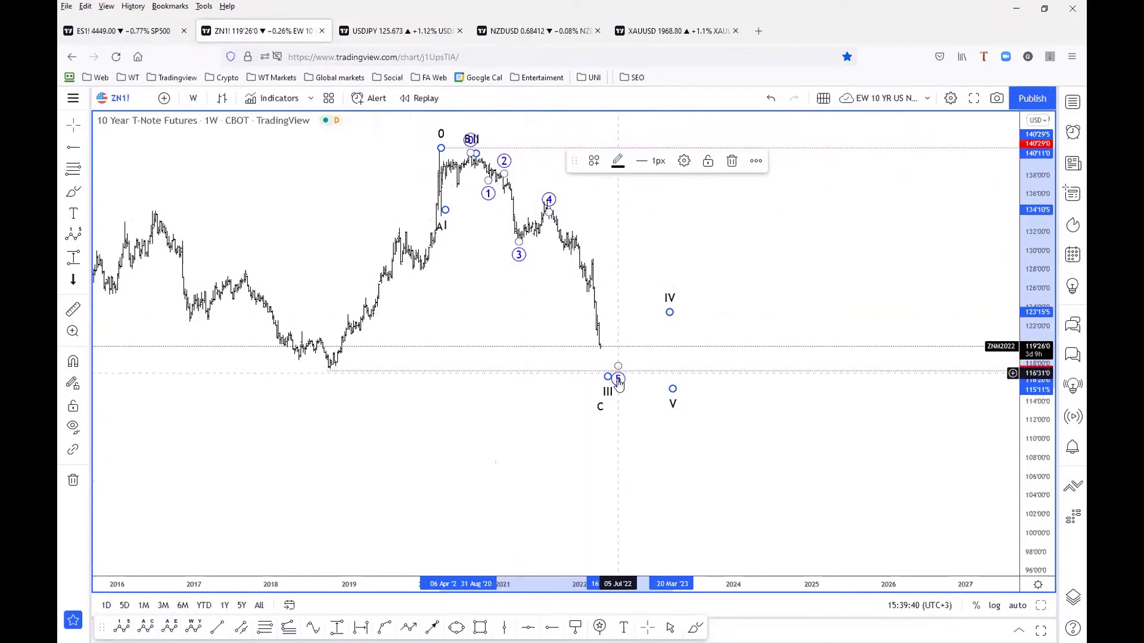
left_click_drag(607, 377, 614, 385)
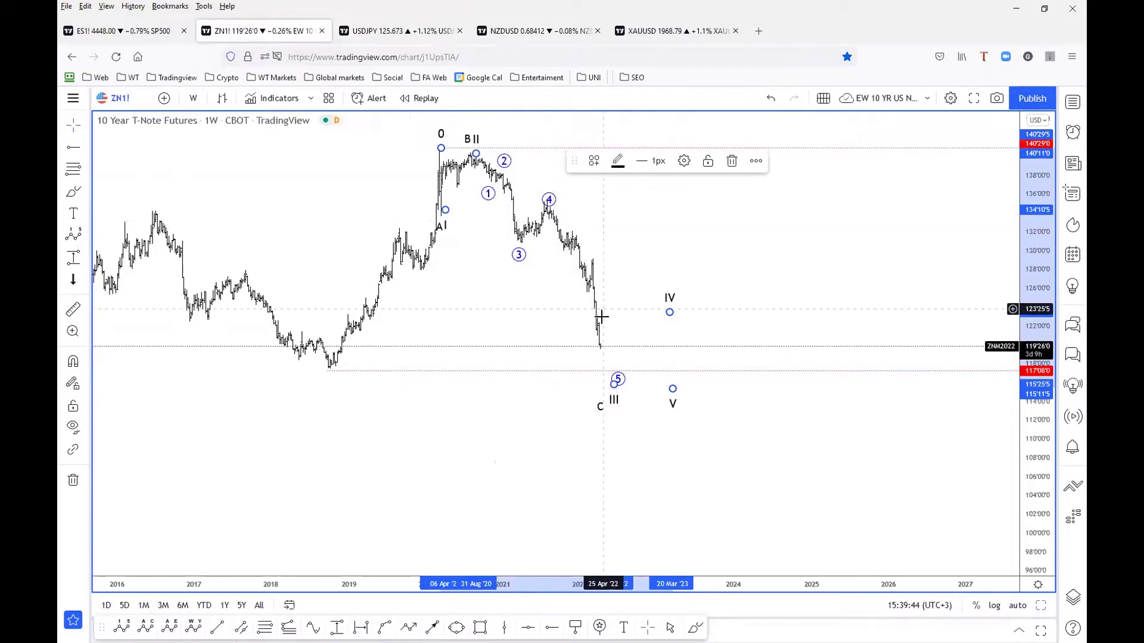
- Maximize the daily T-Note chart and frame its red five-wave count with projected IV and V labels
left_click(1041, 604)
left_click(677, 309)
key("alt+Return")
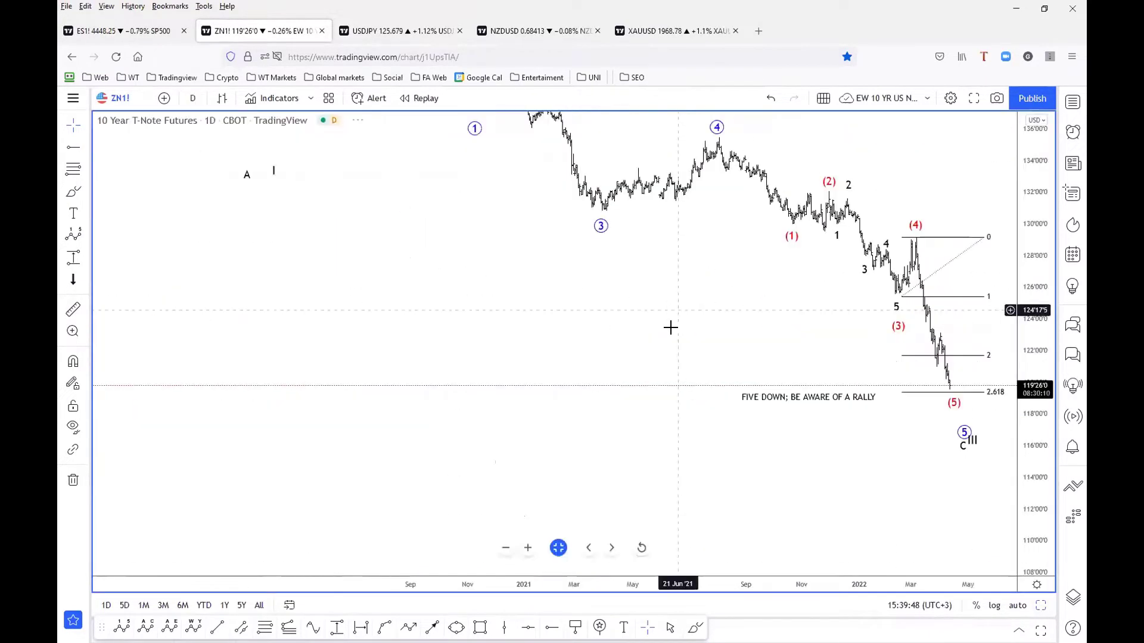
left_click_drag(772, 179, 529, 168)
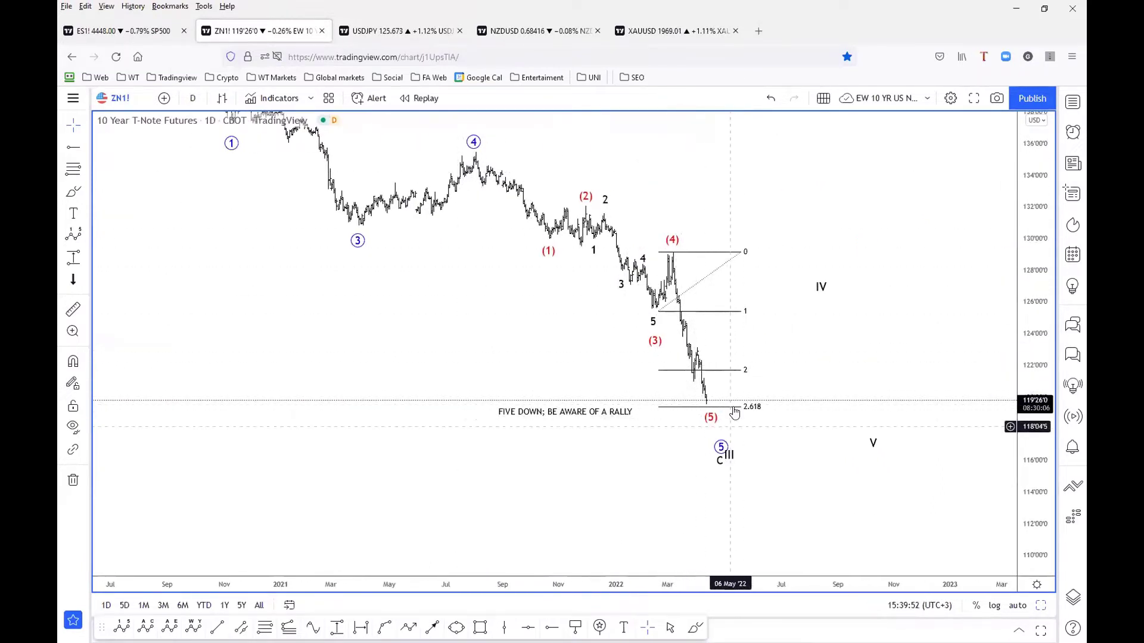
left_click(710, 414)
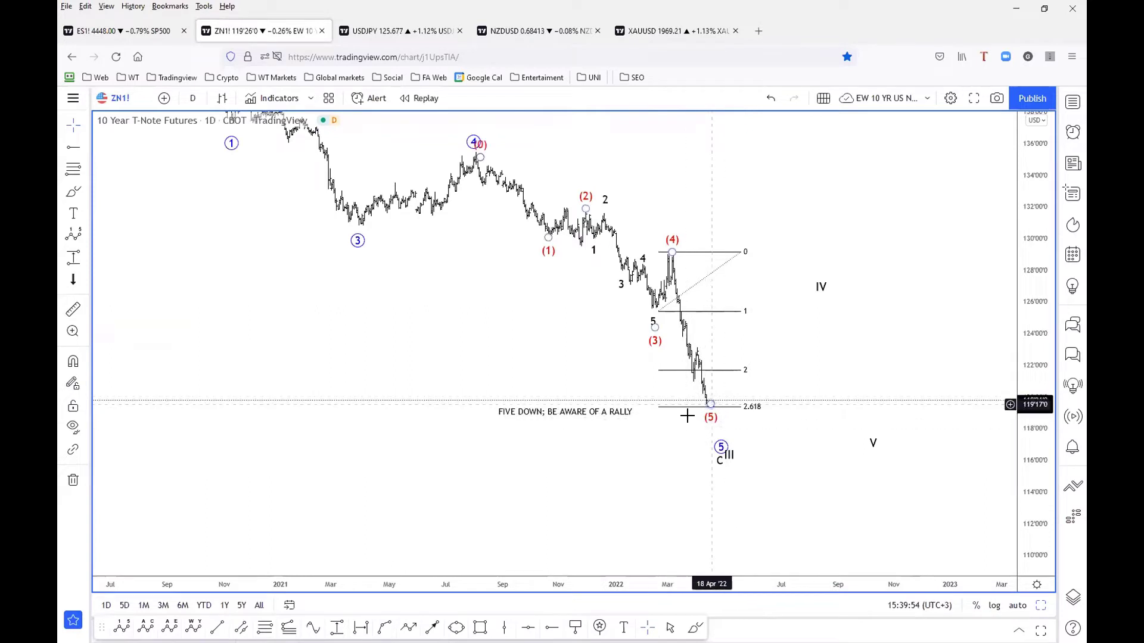
left_click_drag(687, 415, 754, 406)
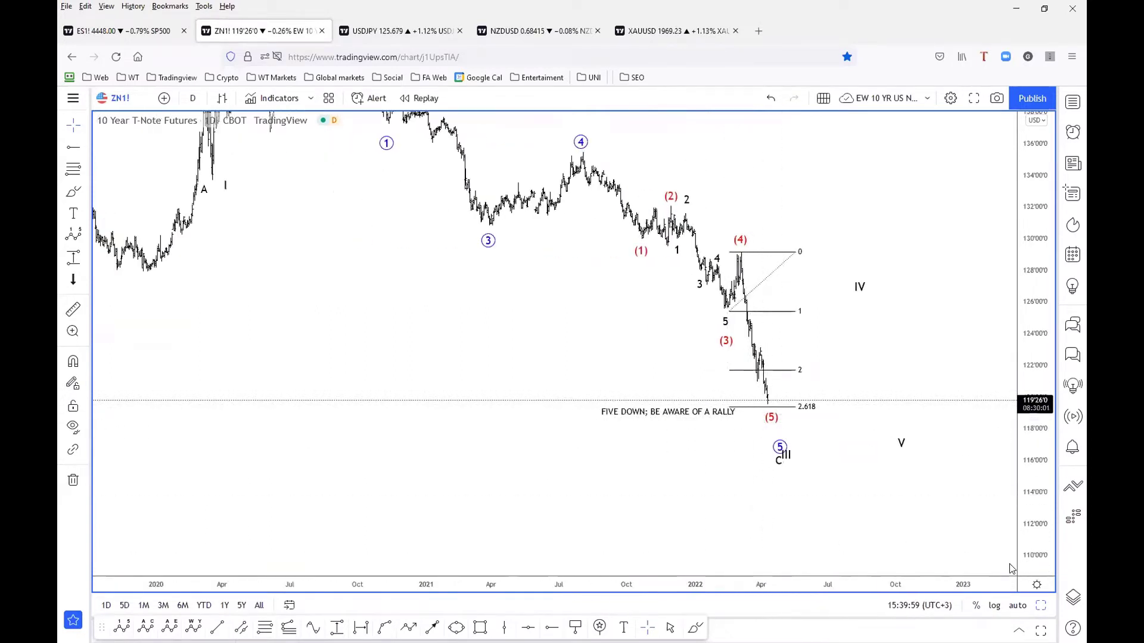
- Maximize the daily USDJPY chart and pan from the 2022 rally toward the projected wave 5
left_click(406, 36)
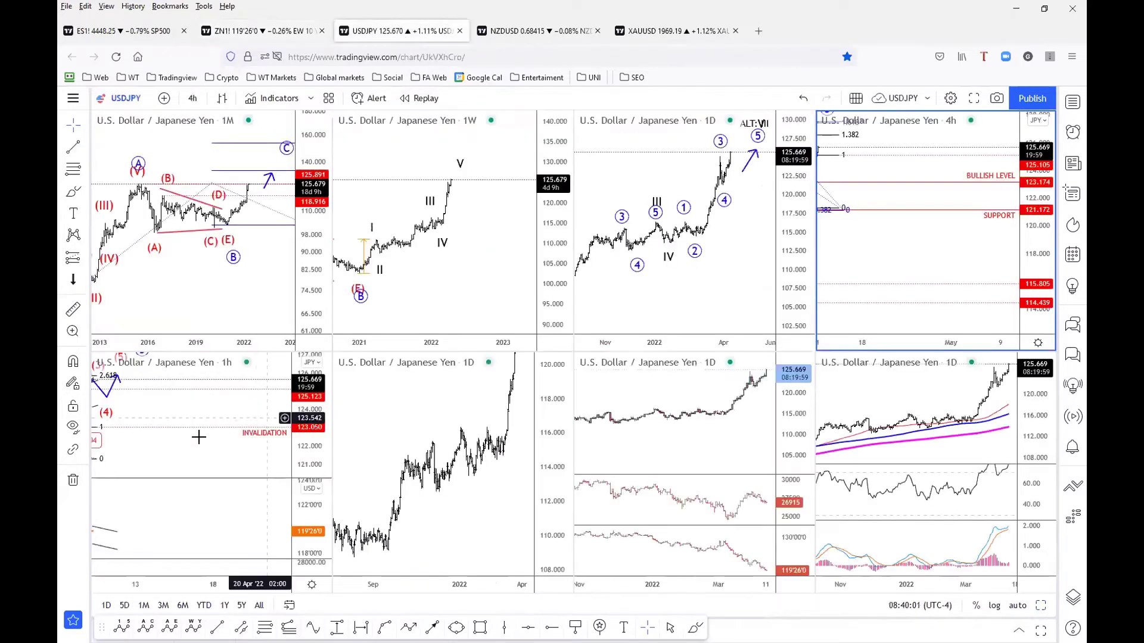
left_click(753, 264)
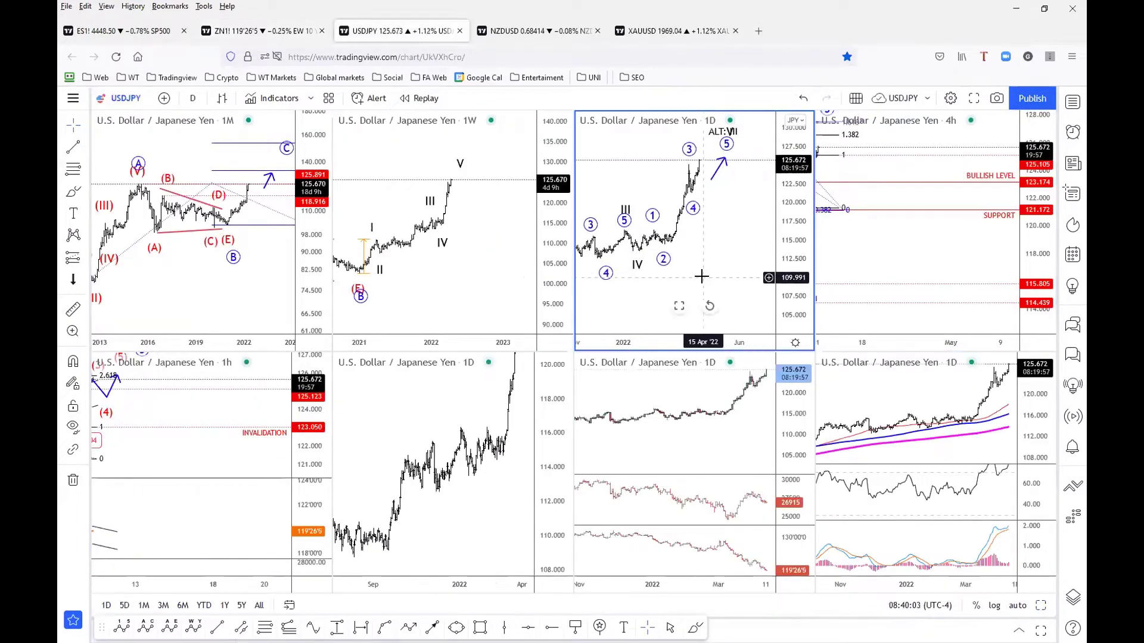
left_click(679, 305)
left_click_drag(546, 348, 470, 393)
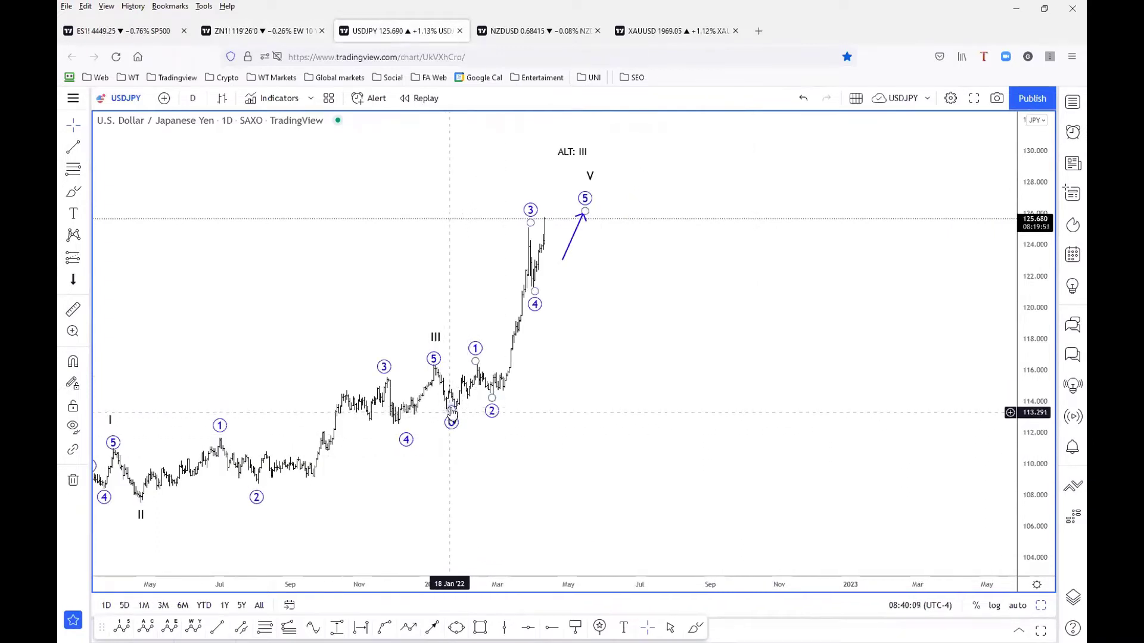
left_click(530, 209)
left_click_drag(550, 234, 692, 260)
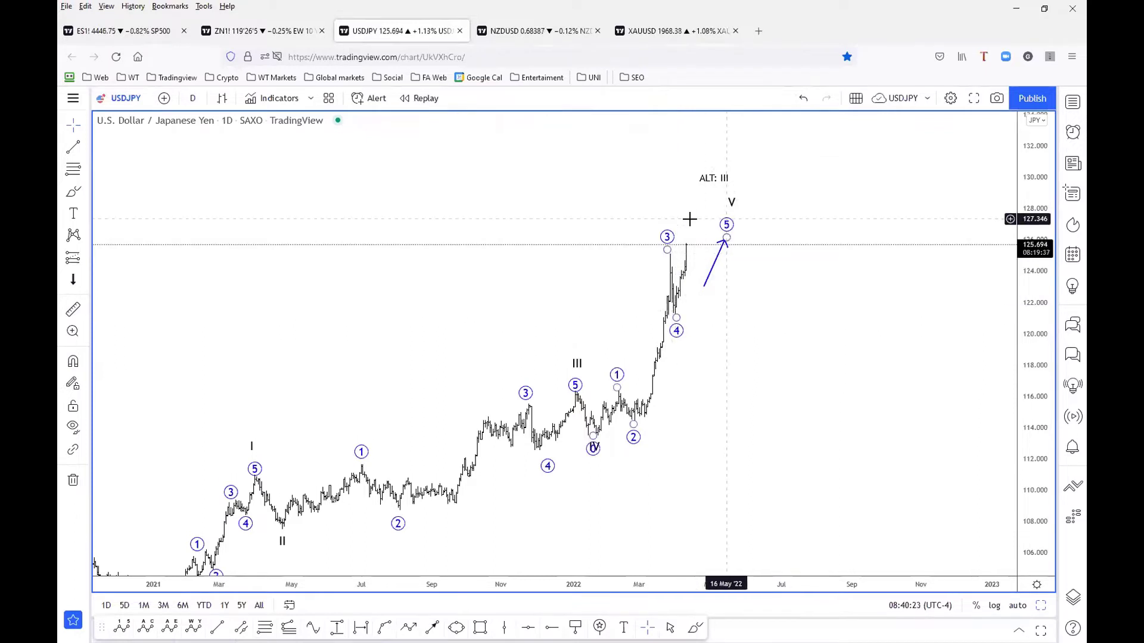
scroll(723, 472, "up", 3)
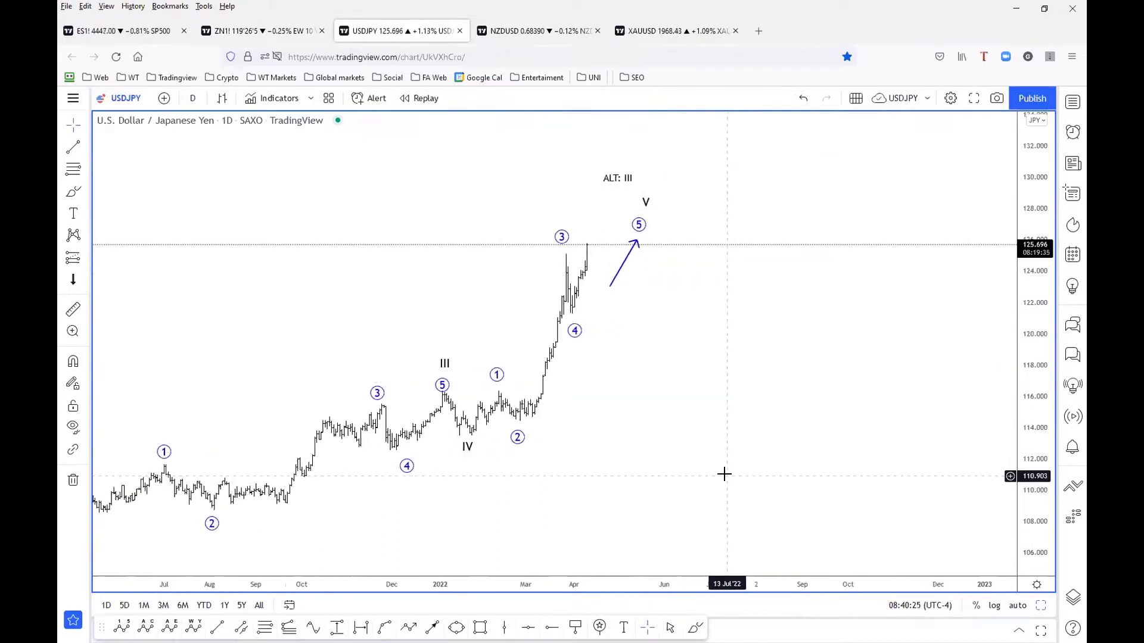
scroll(636, 455, "up", 1)
scroll(694, 454, "down", 2)
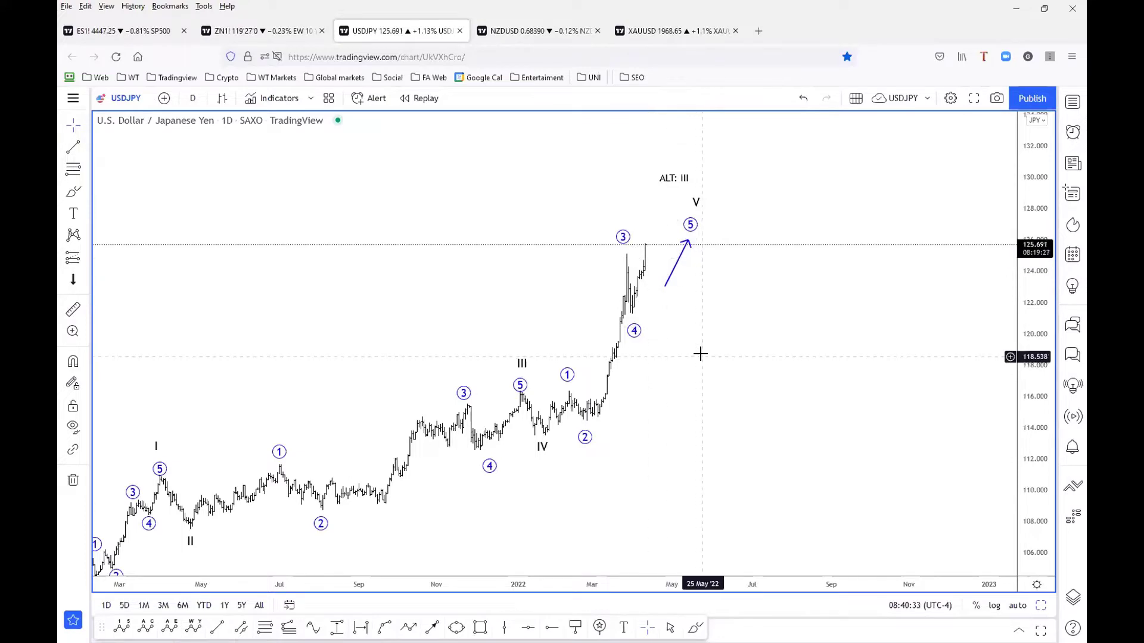
scroll(782, 416, "down", 2)
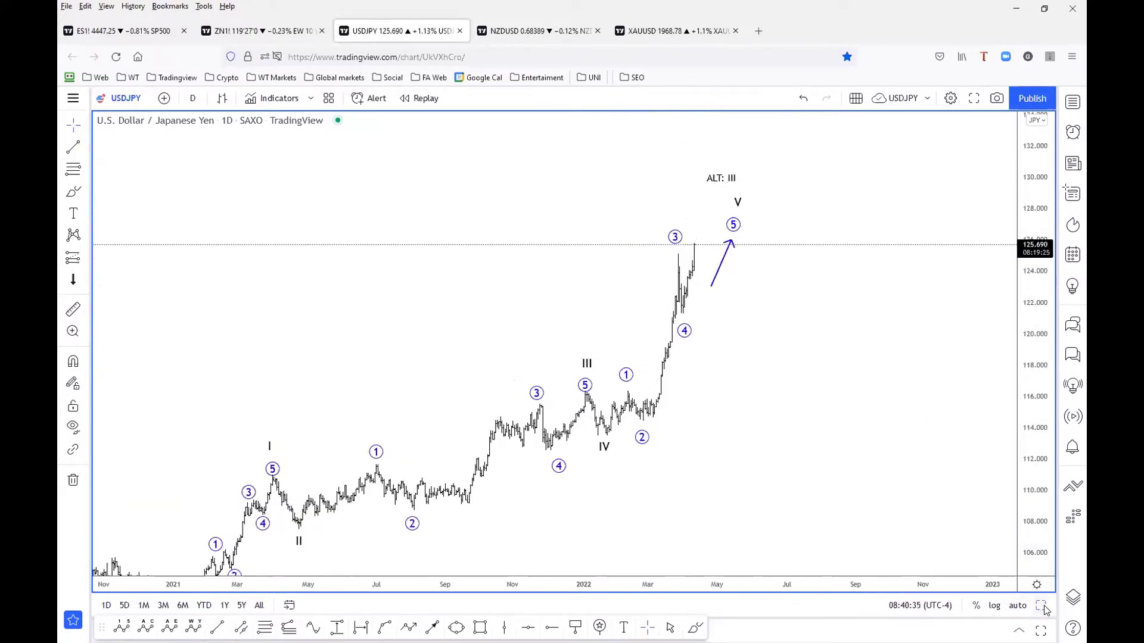
left_click(1041, 605)
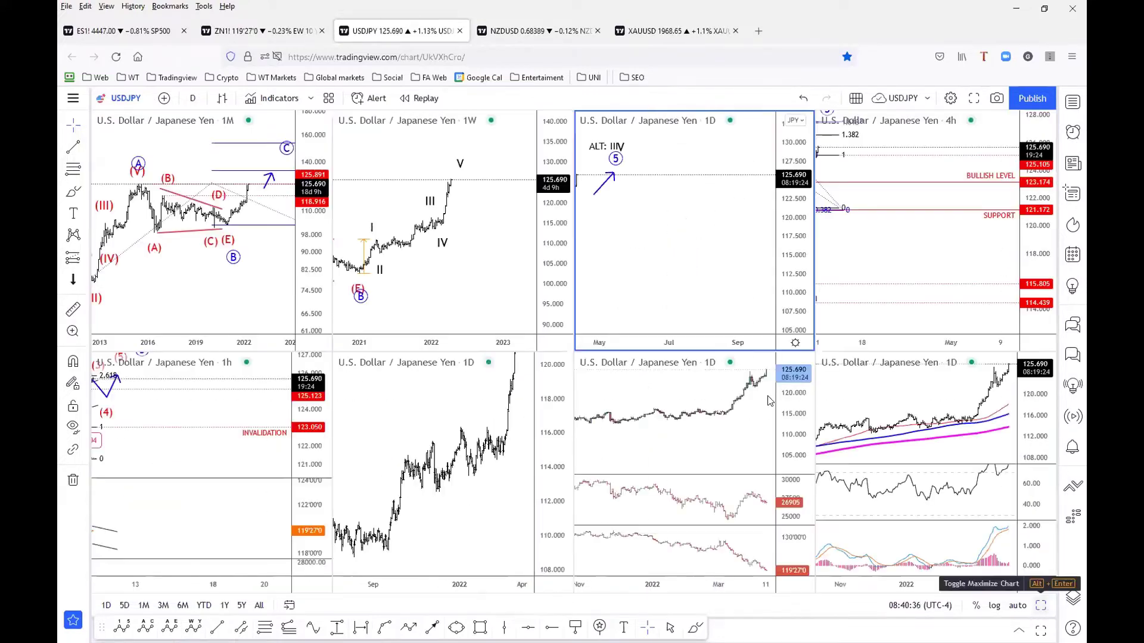
- Check the weekly USDJPY count, then maximize the hourly and monthly USDJPY charts in turn
left_click(500, 261)
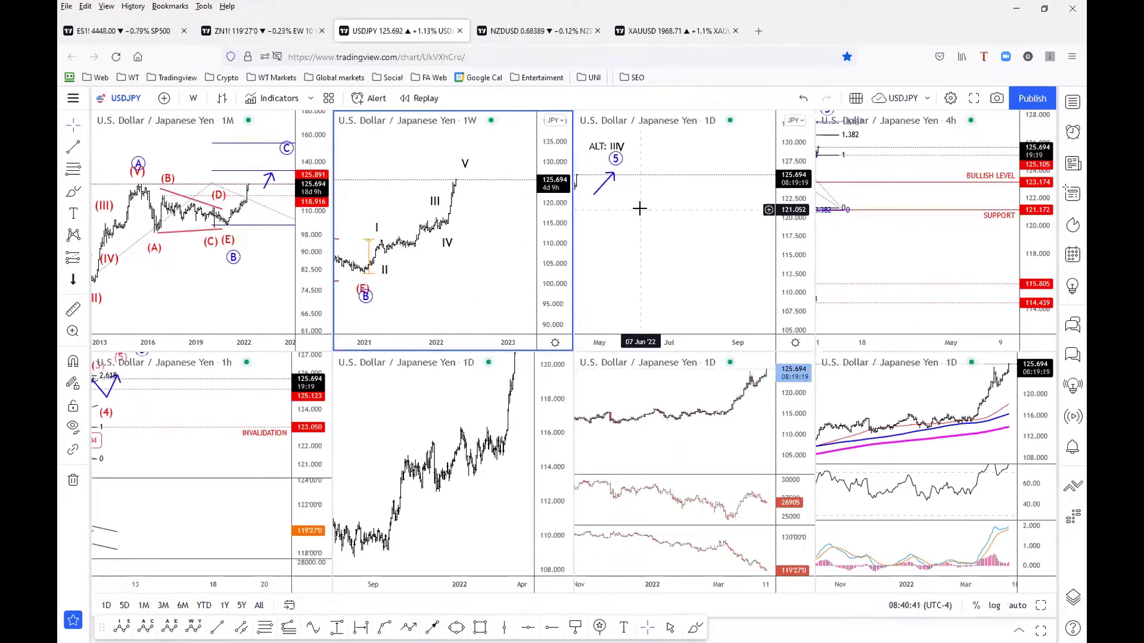
left_click(192, 427)
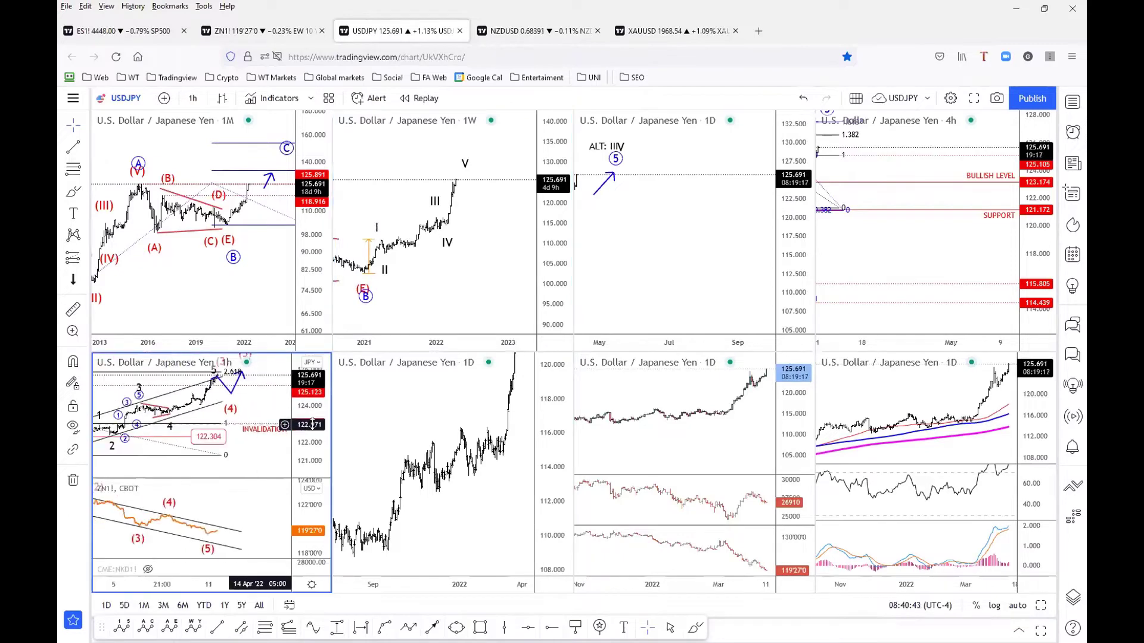
left_click(196, 565)
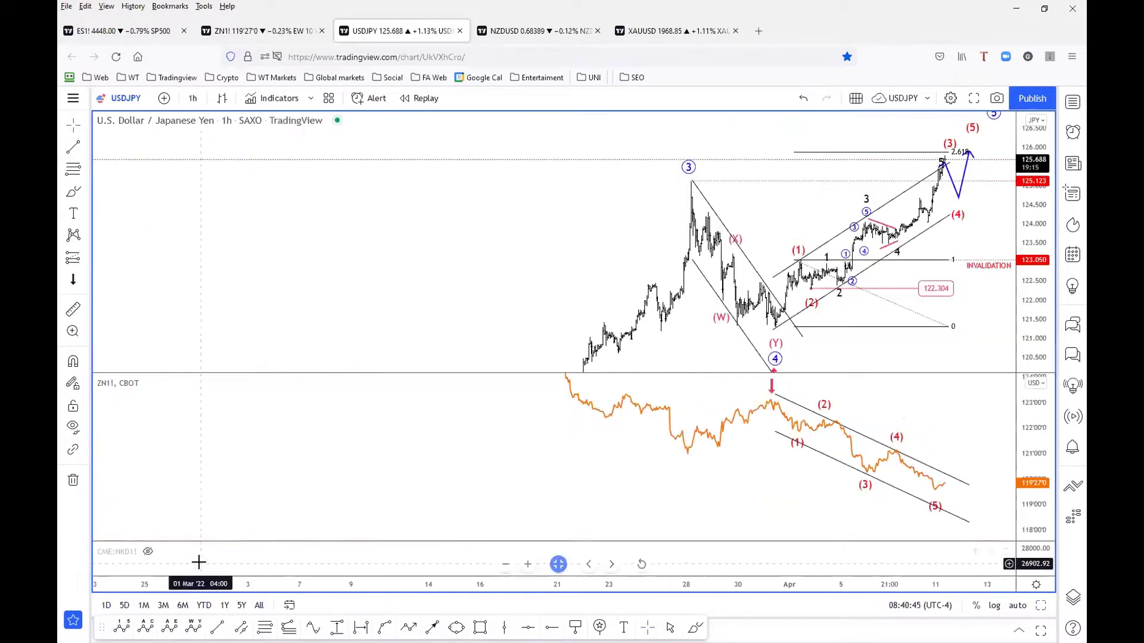
left_click(1041, 605)
left_click(196, 306)
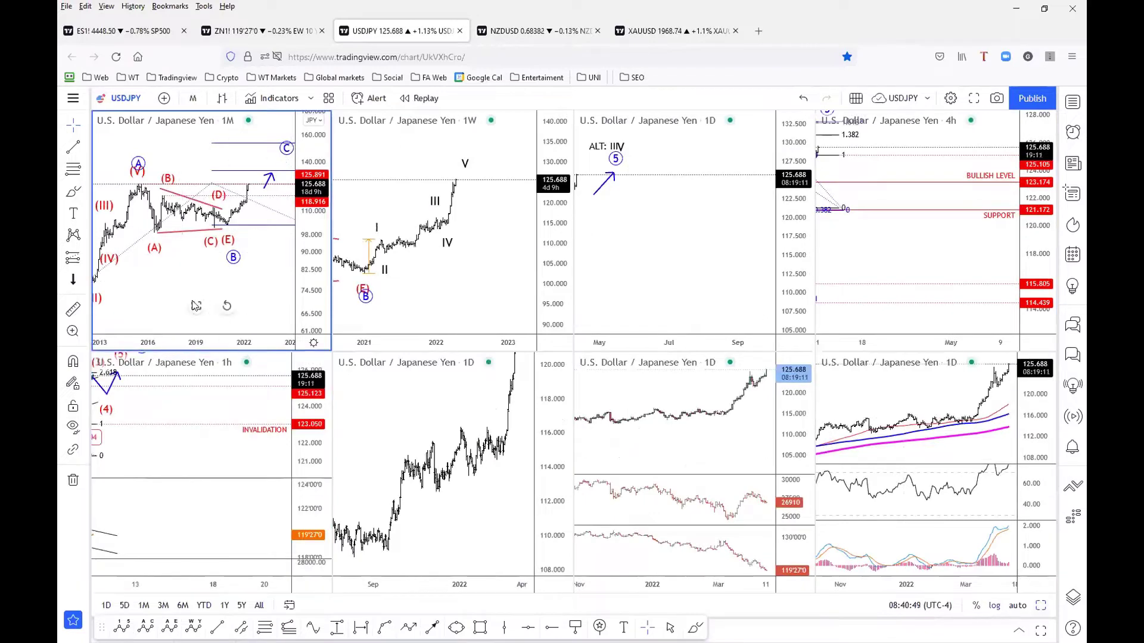
left_click(192, 304)
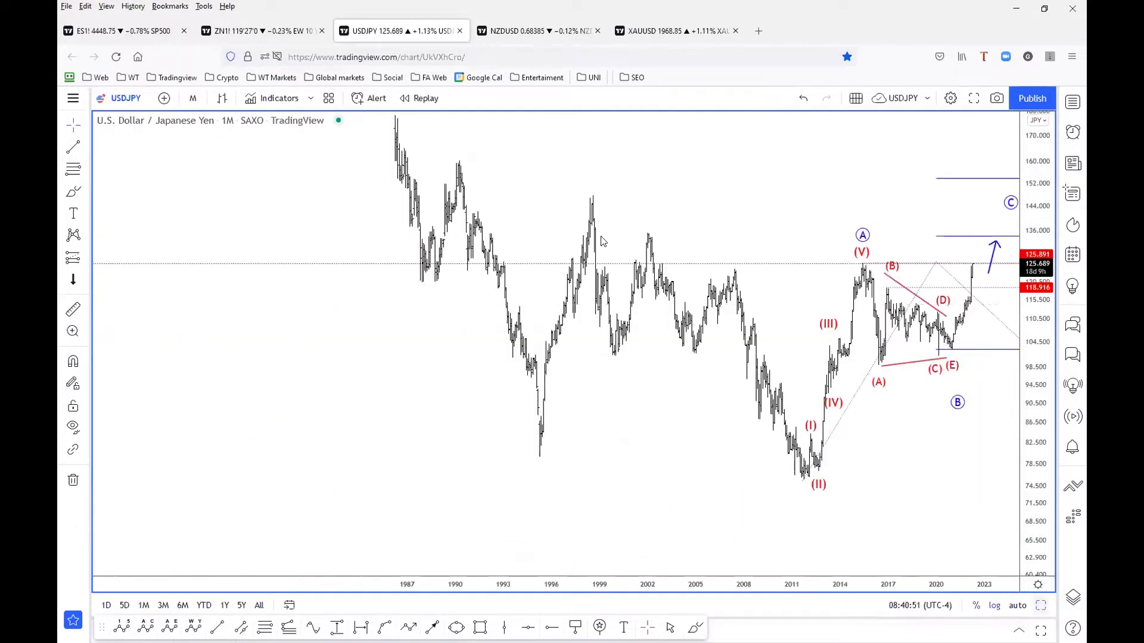
left_click(1041, 606)
- Return to the T-Note layout and maximize the weekly chart showing the full count
left_click(226, 31)
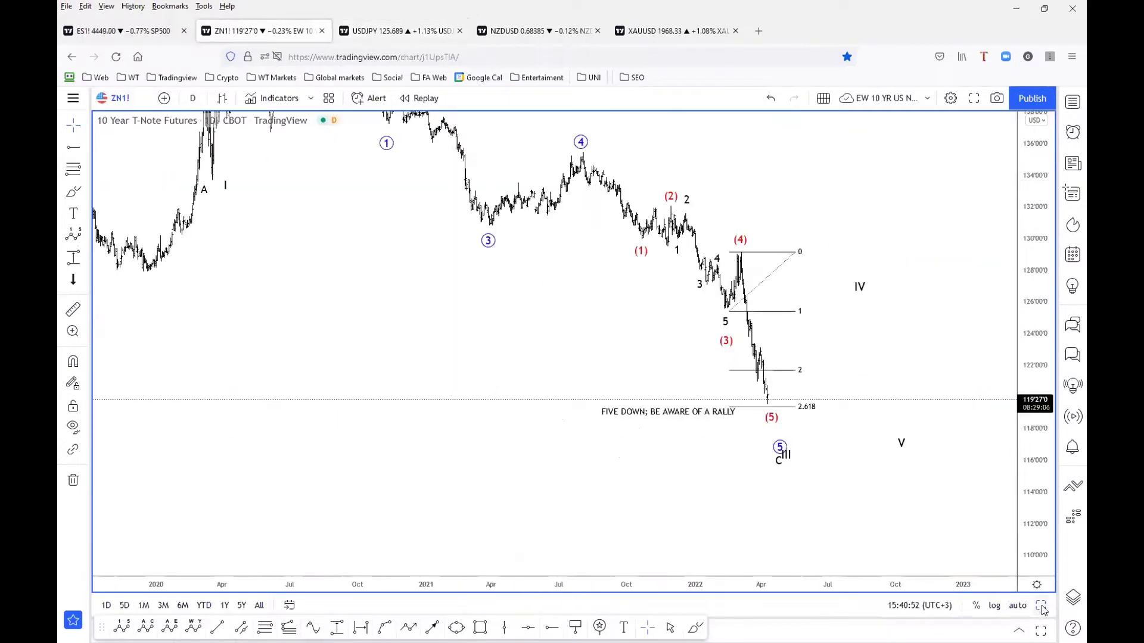
key("alt+Return")
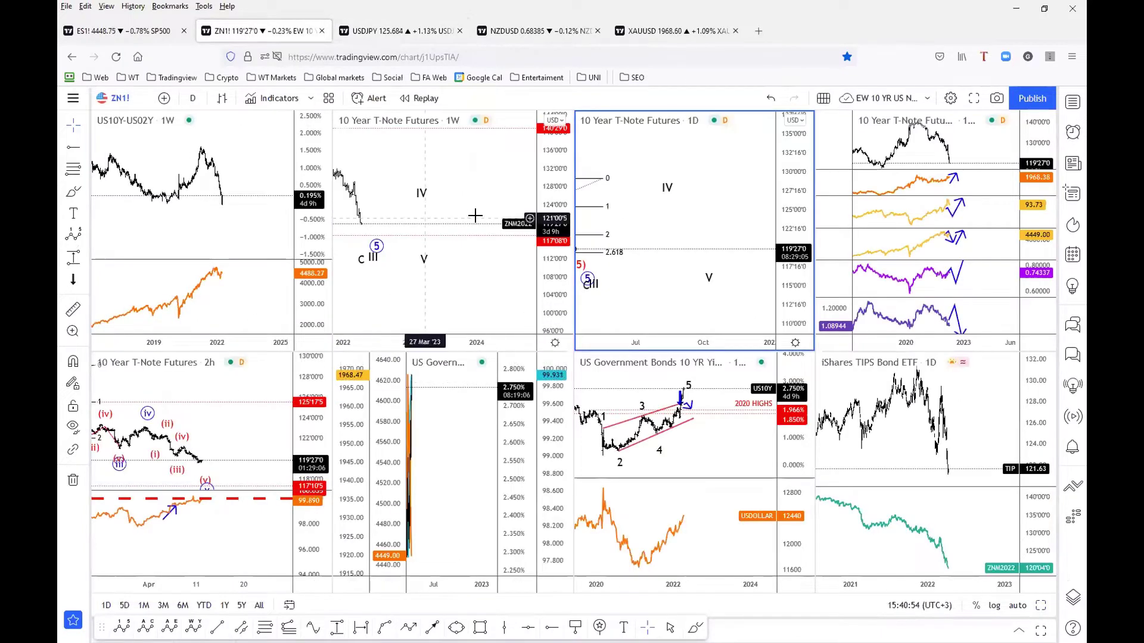
scroll(694, 207, "down", 2)
scroll(694, 207, "down", 2)
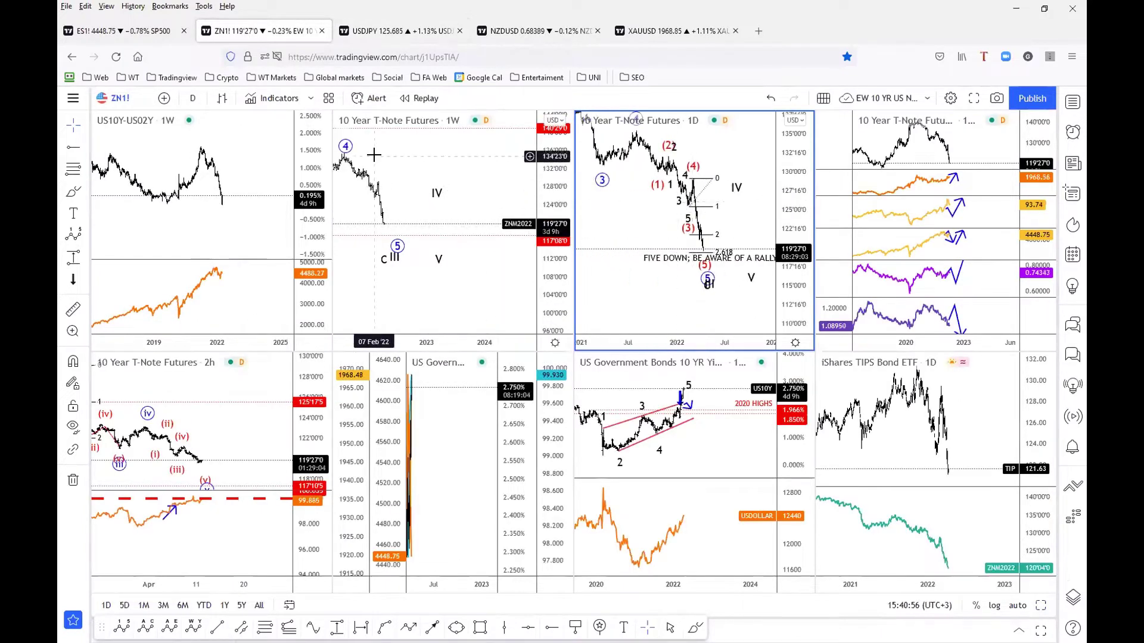
left_click_drag(410, 173, 445, 173)
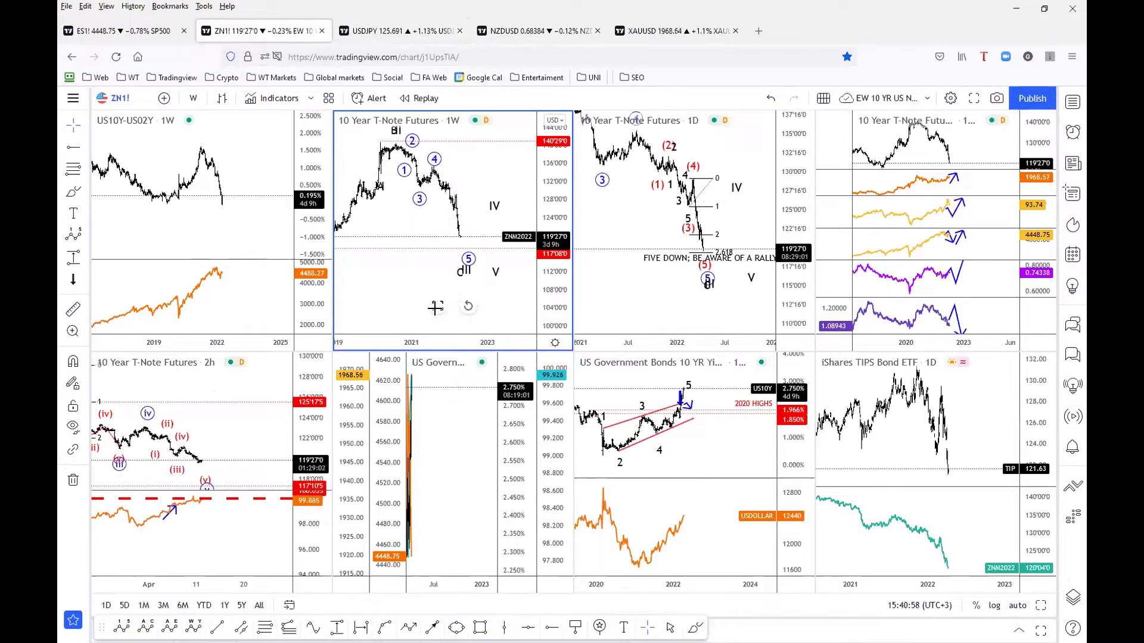
key("alt+Return")
- Drag the weekly count's V point further right and slightly lower
scroll(775, 419, "down", 1)
scroll(702, 388, "down", 1)
scroll(715, 391, "down", 1)
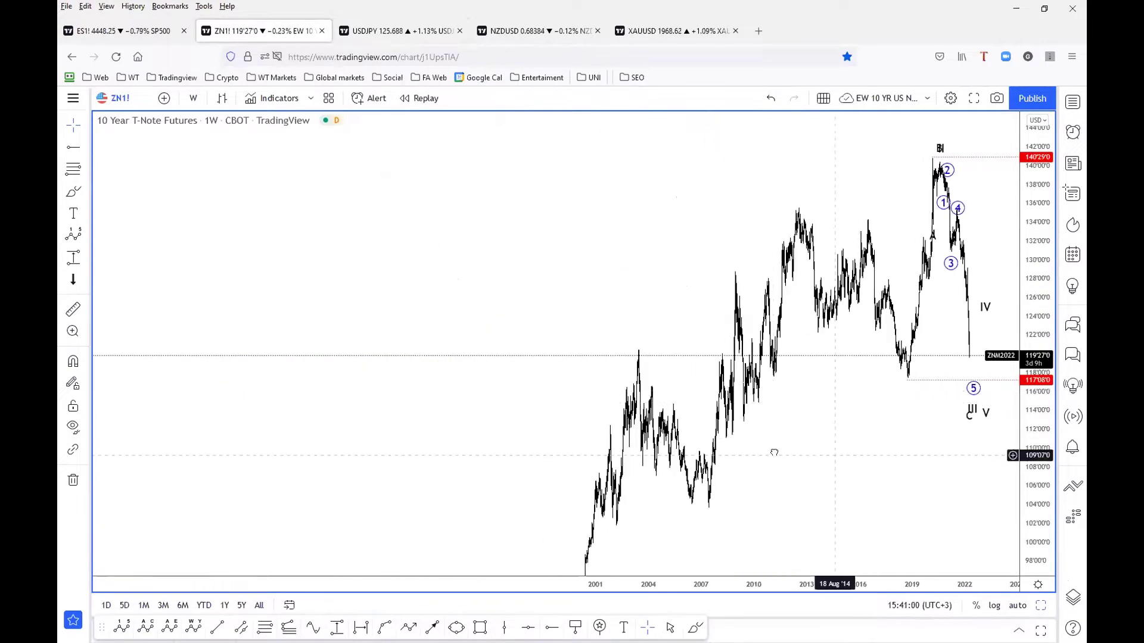
scroll(826, 443, "down", 1)
scroll(826, 443, "up", 1)
scroll(815, 462, "up", 1)
left_click(739, 307)
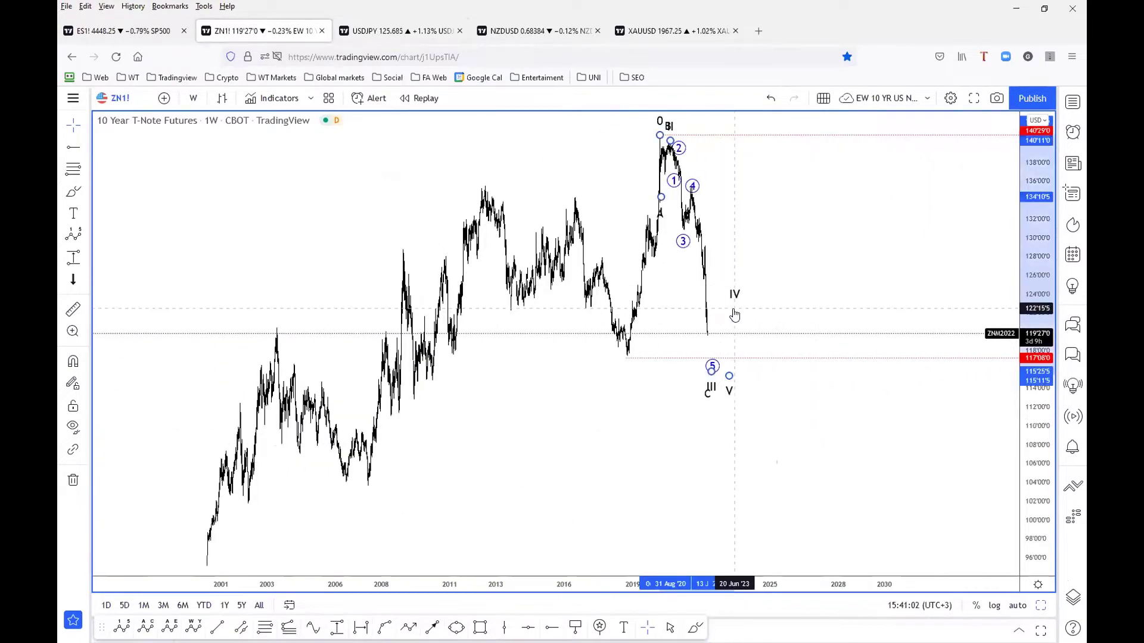
left_click_drag(730, 388, 744, 392)
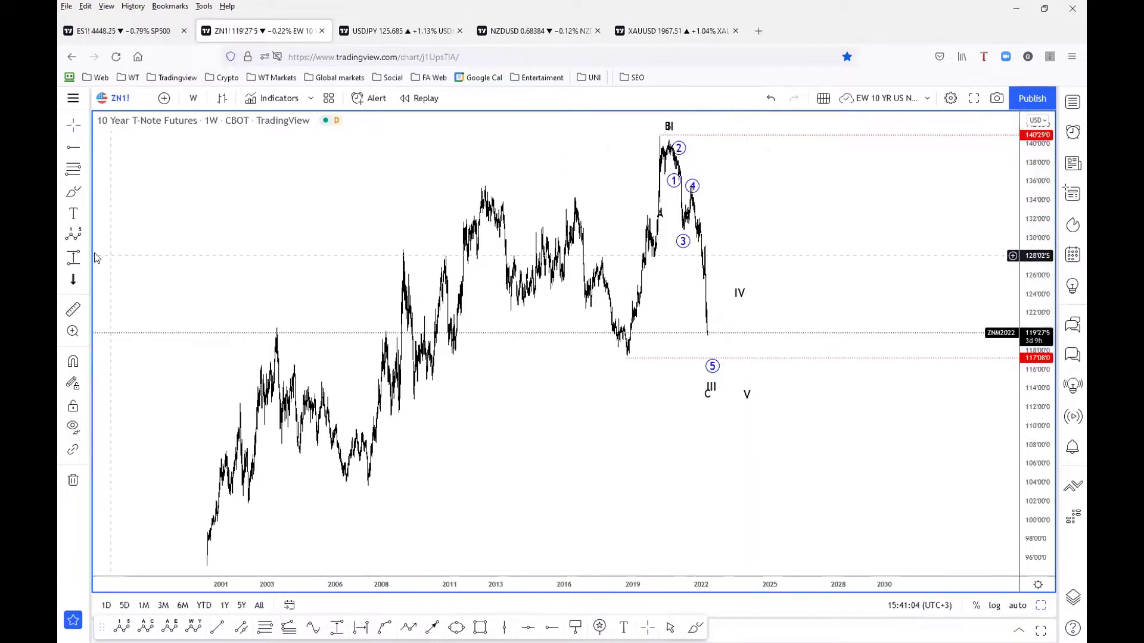
left_click(87, 237)
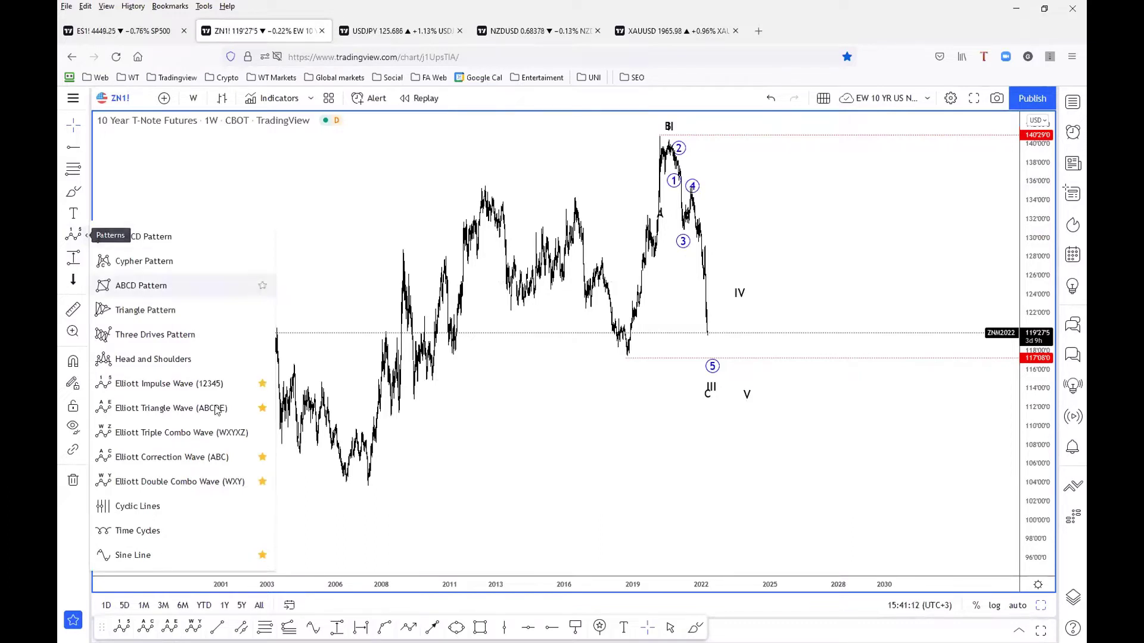
- Draw an Elliott Correction Wave (0)-(A)-(B)-(C) from the top past wave V, then raise (B)
left_click(518, 470)
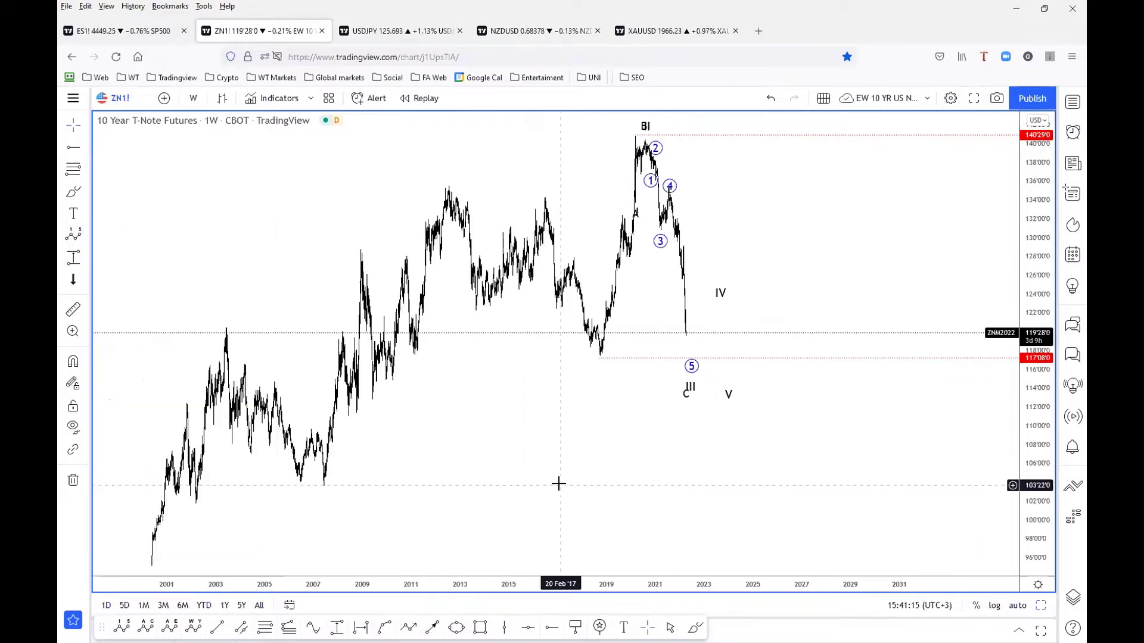
left_click(87, 239)
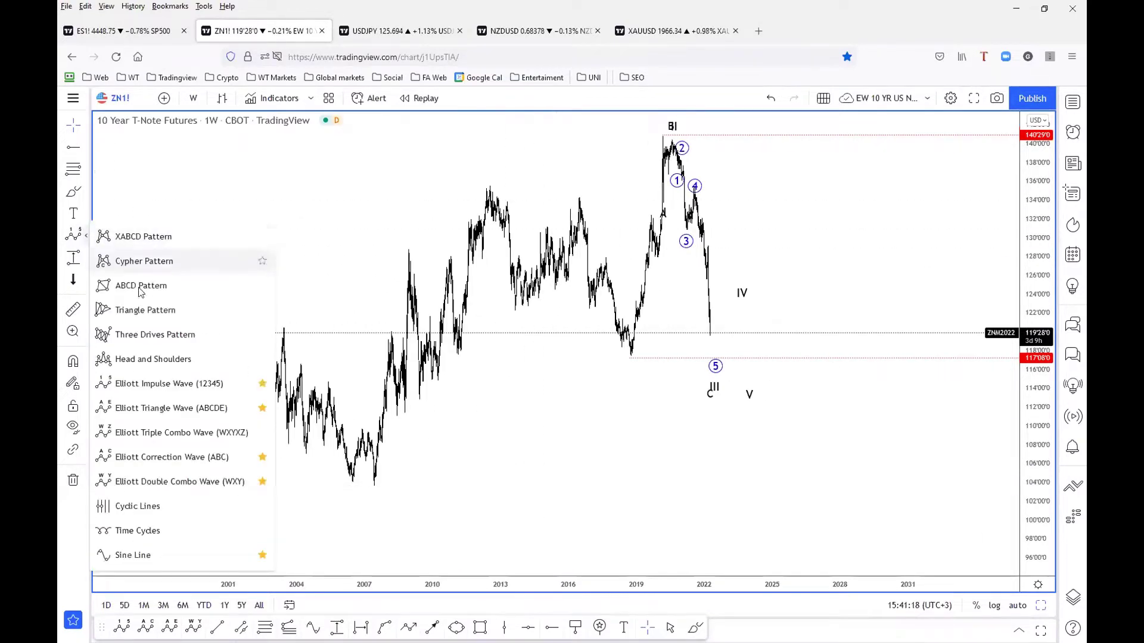
left_click(172, 457)
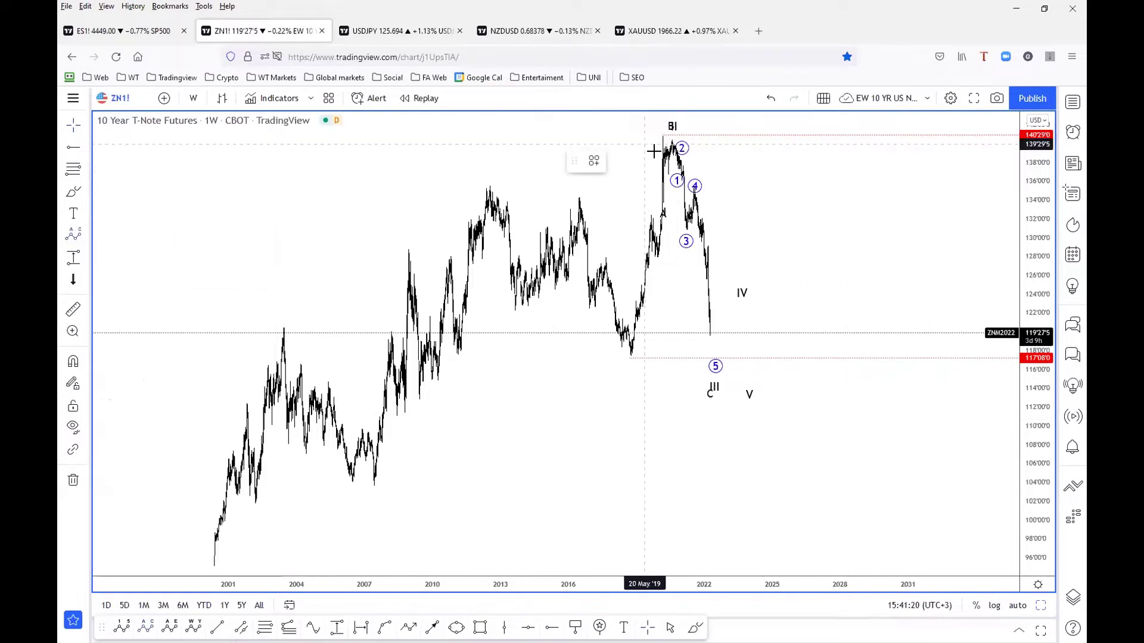
left_click(660, 149)
left_click(747, 414)
left_click(824, 294)
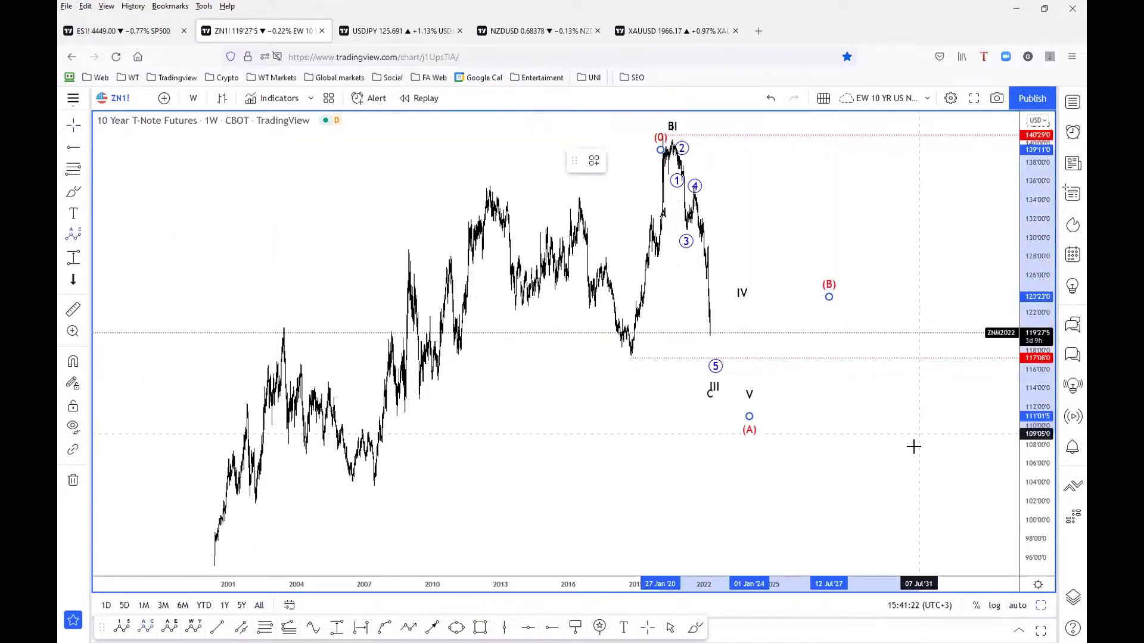
left_click(901, 462)
left_click_drag(824, 292, 841, 270)
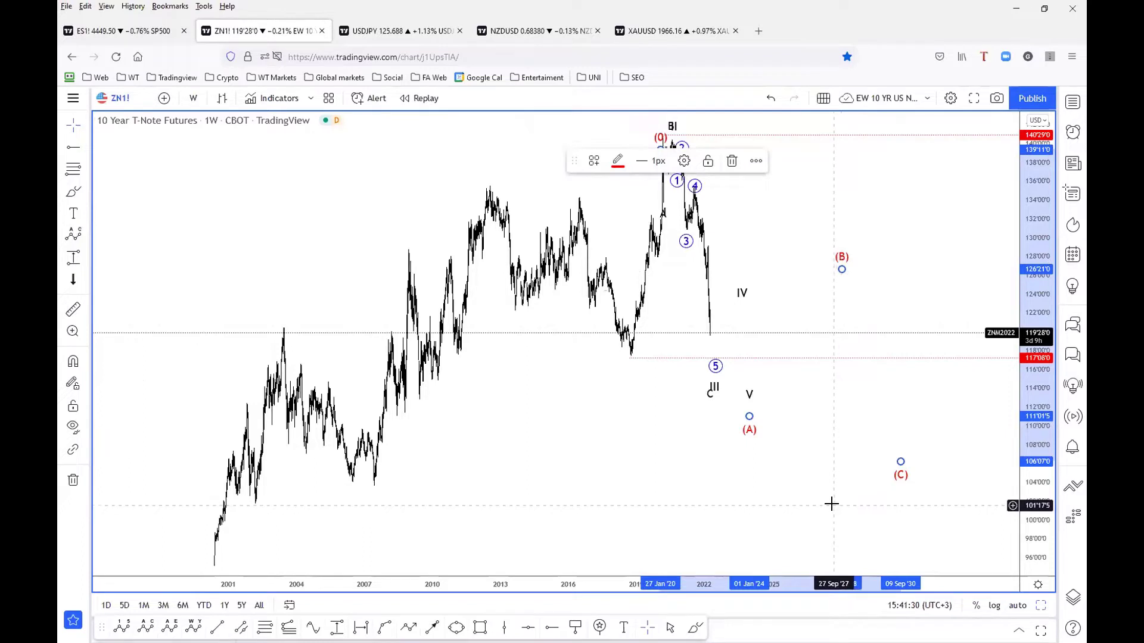
right_click(830, 505)
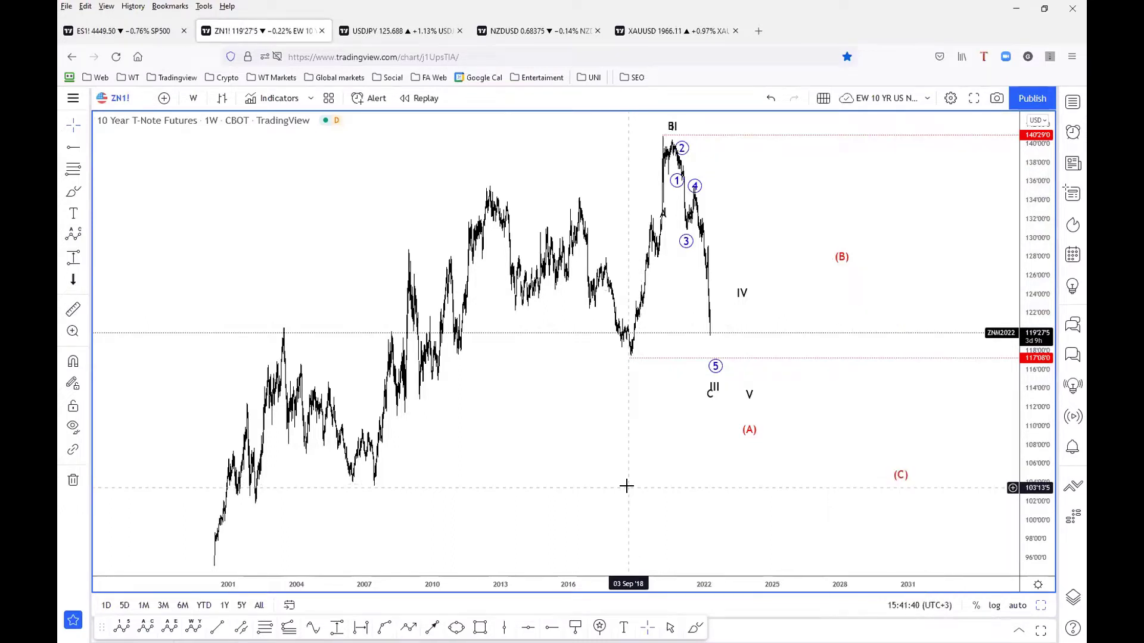
- Zoom and pan the weekly T-Note chart to frame the correction projection area
scroll(628, 501, "up", 1)
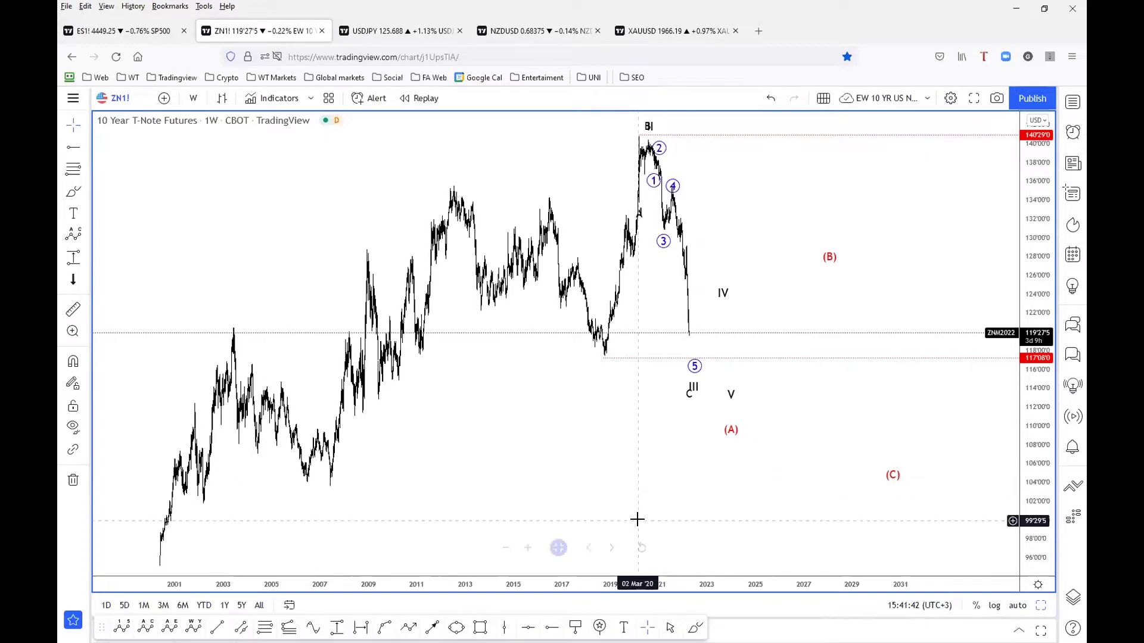
scroll(635, 518, "up", 1)
left_click(711, 430)
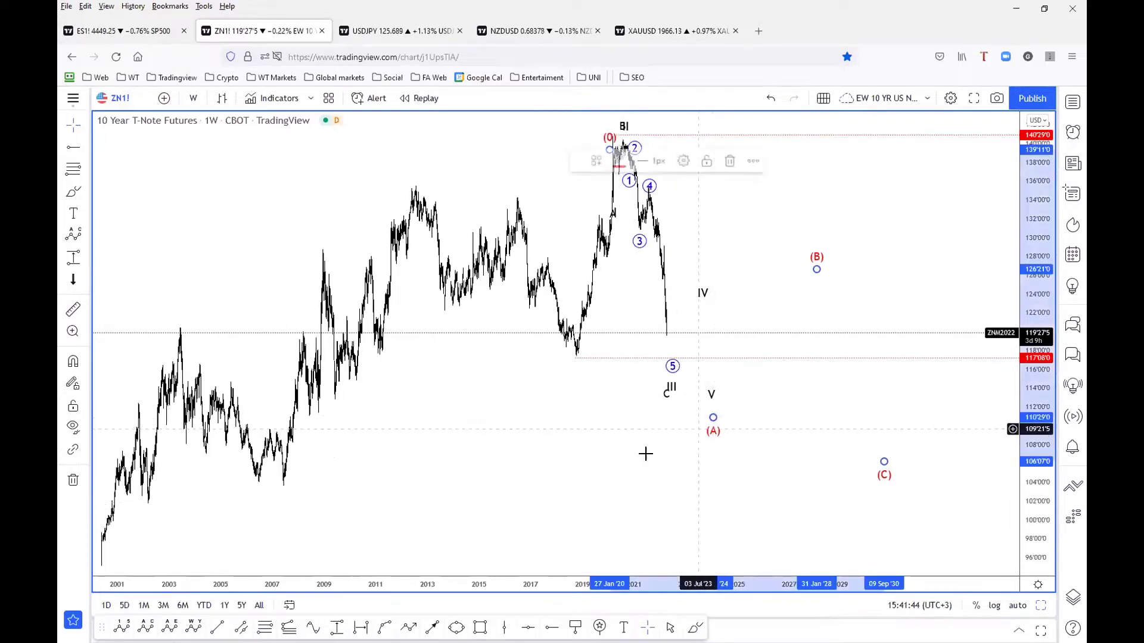
scroll(807, 329, "up", 2)
scroll(804, 440, "down", 2)
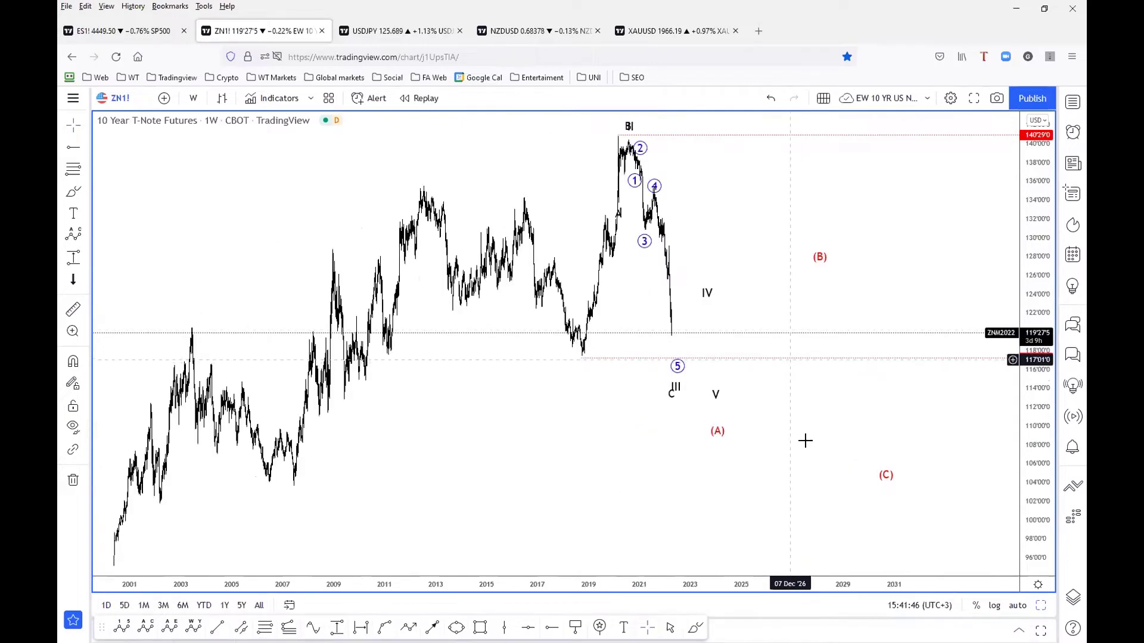
scroll(717, 324, "up", 1)
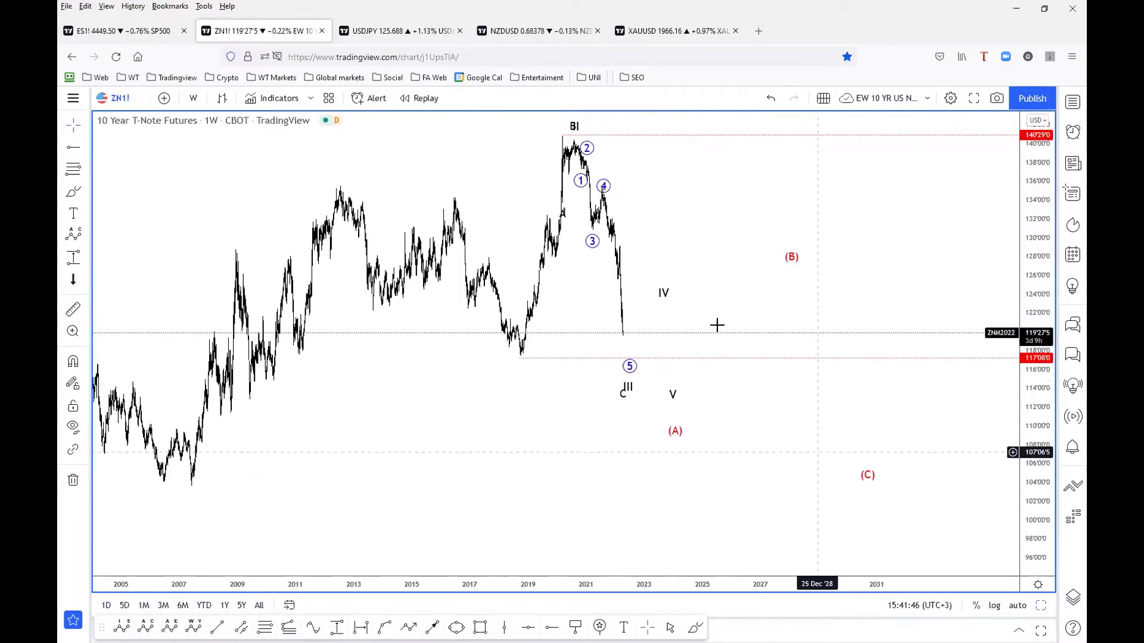
left_click(867, 475)
left_click_drag(749, 438, 815, 414)
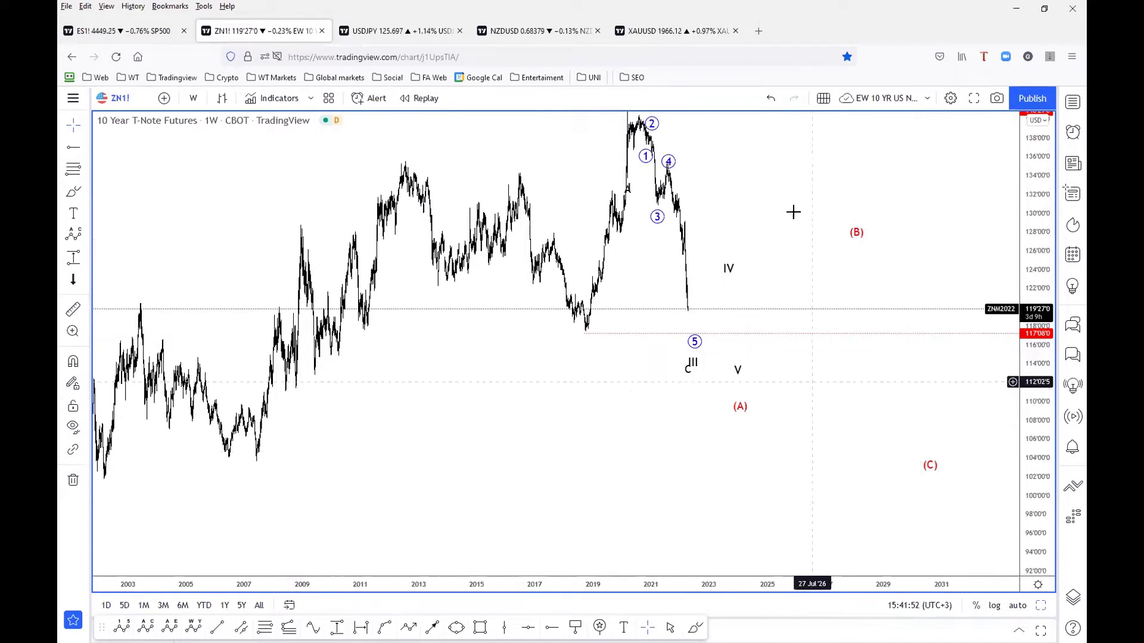
left_click_drag(590, 304, 559, 342)
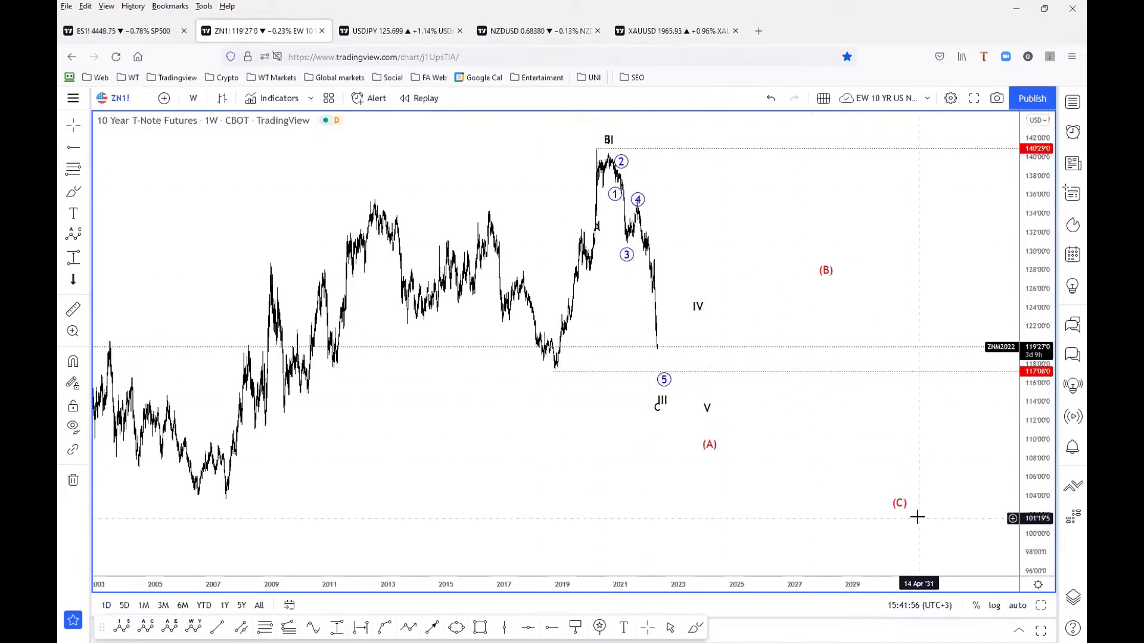
scroll(906, 435, "down", 1)
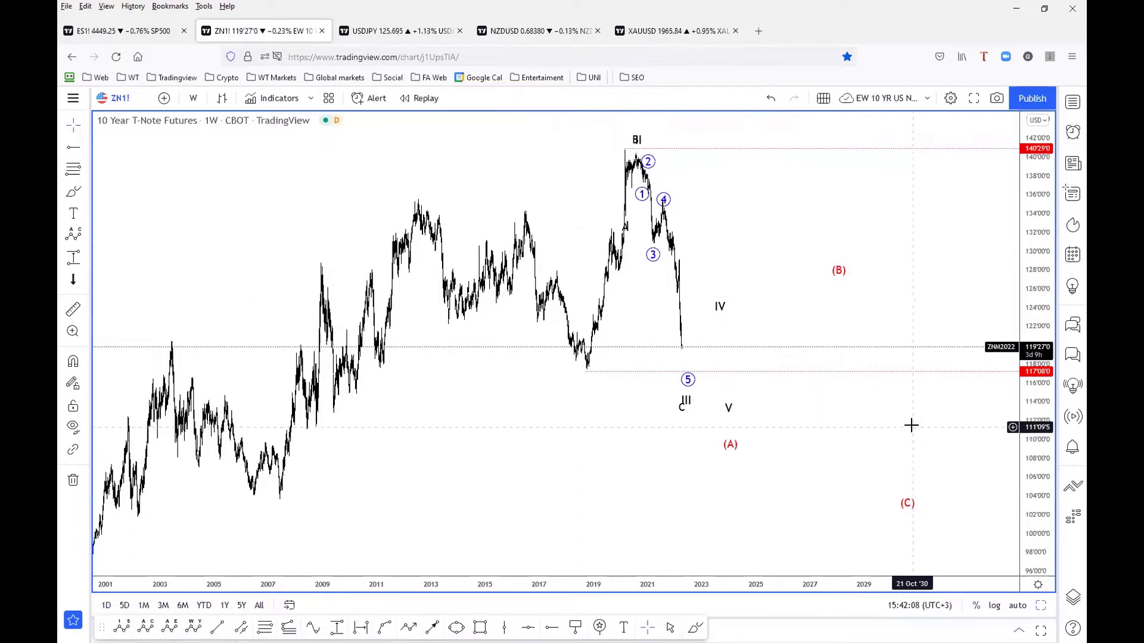
- Raise the correction's (C) point to roughly the level of (A), near 111
left_click(688, 377)
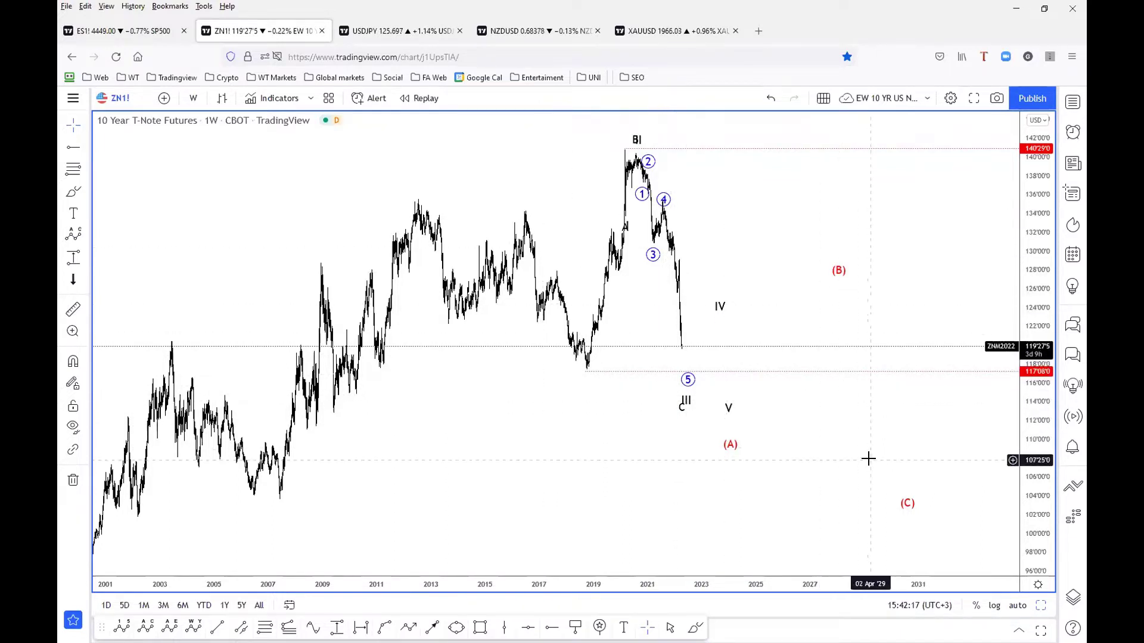
scroll(866, 464, "down", 1)
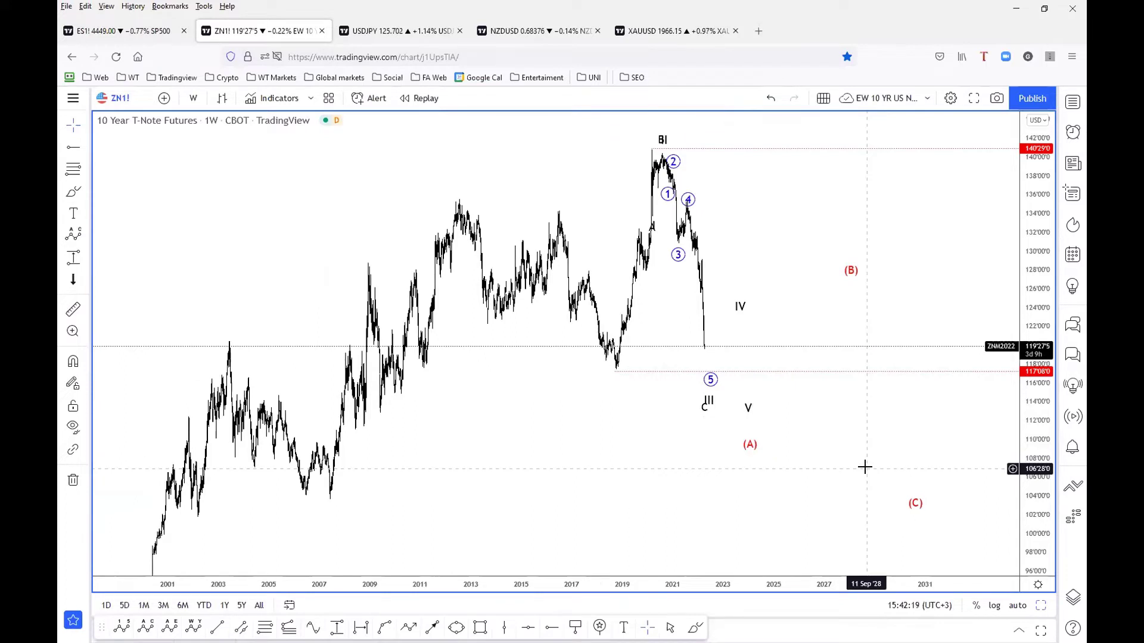
left_click(915, 506)
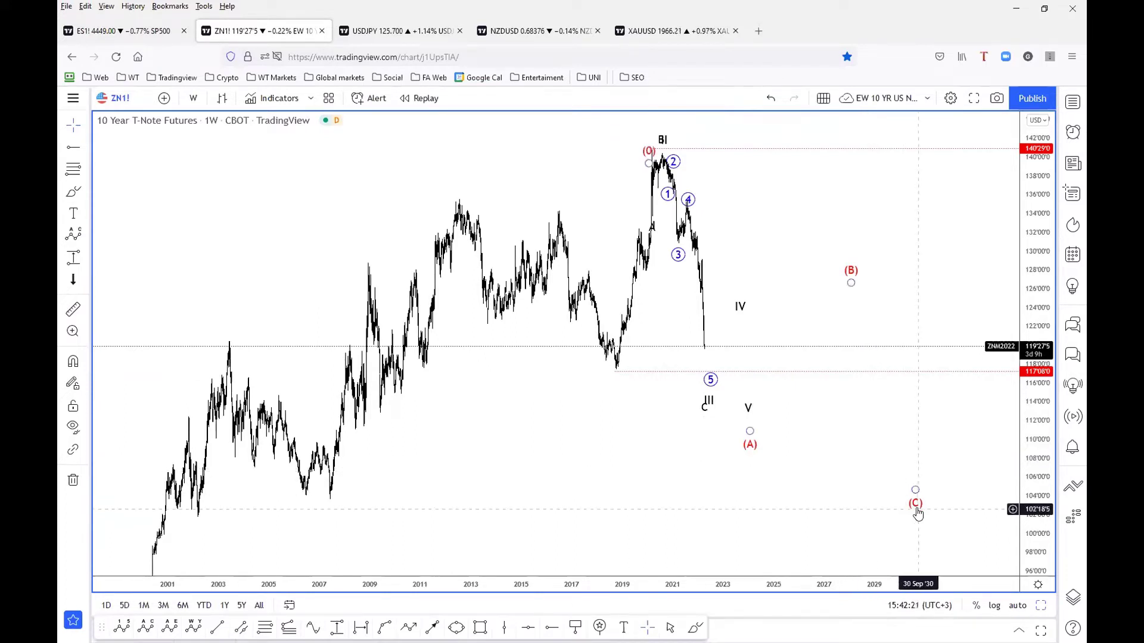
left_click_drag(914, 511, 888, 442)
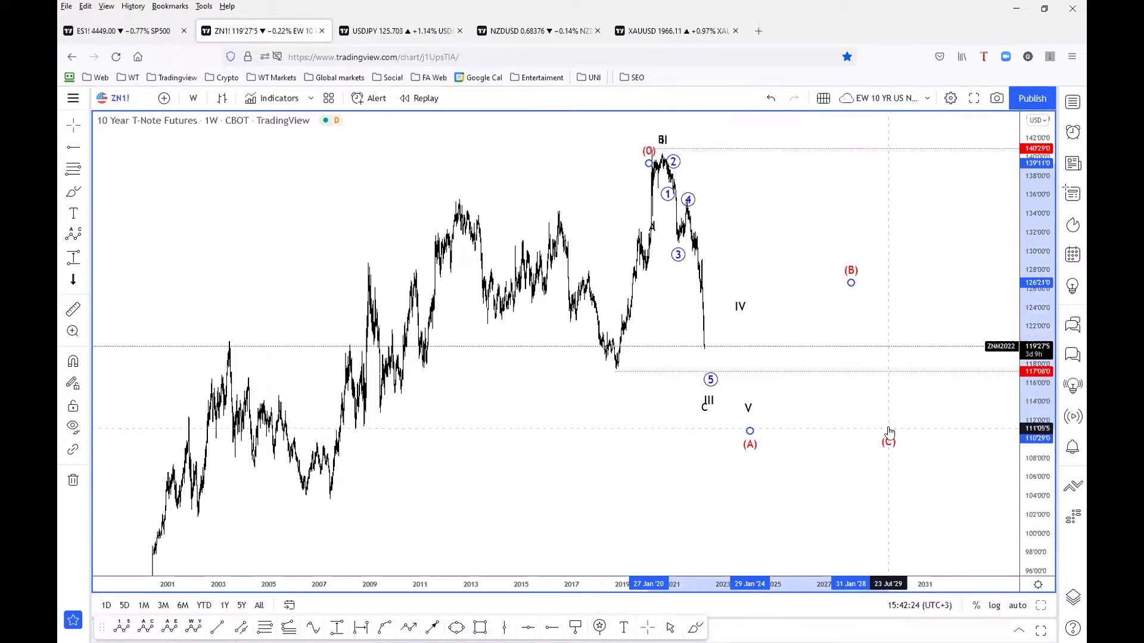
left_click(835, 472)
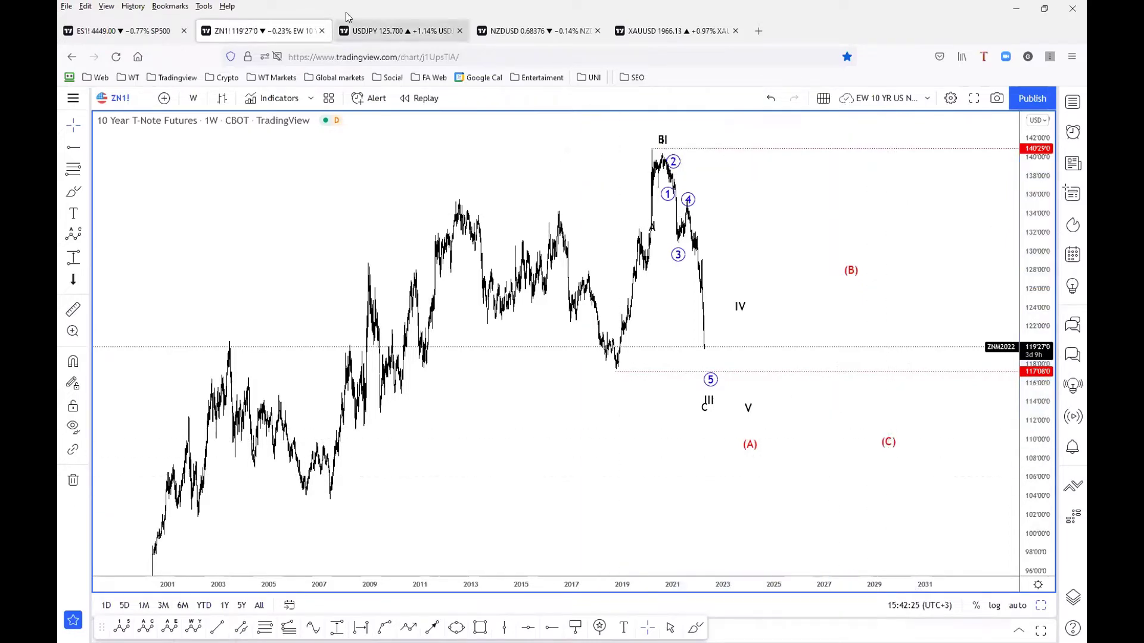
- Maximize the monthly USDJPY chart and nudge point B of the circled wave count
left_click(386, 33)
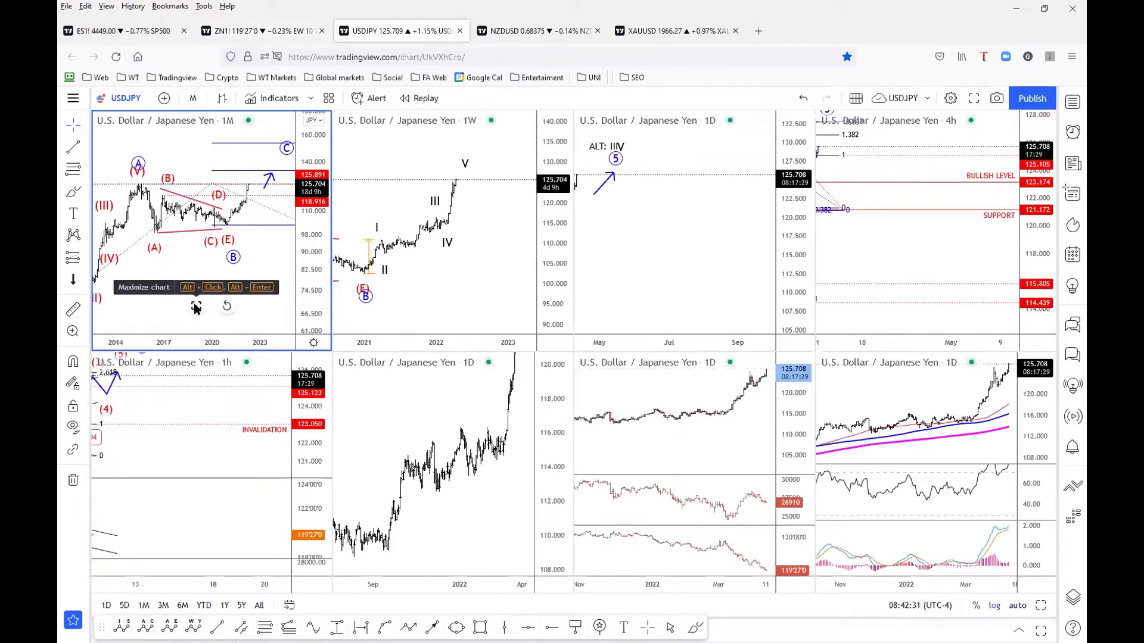
left_click(193, 304)
left_click_drag(727, 376, 621, 271)
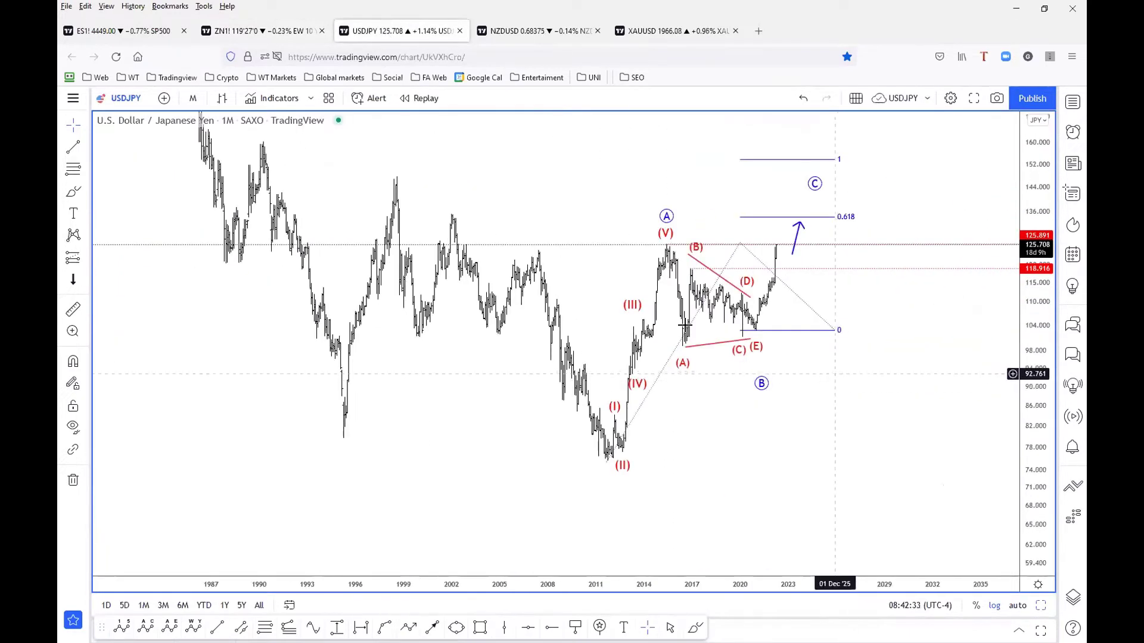
left_click_drag(743, 370, 769, 431)
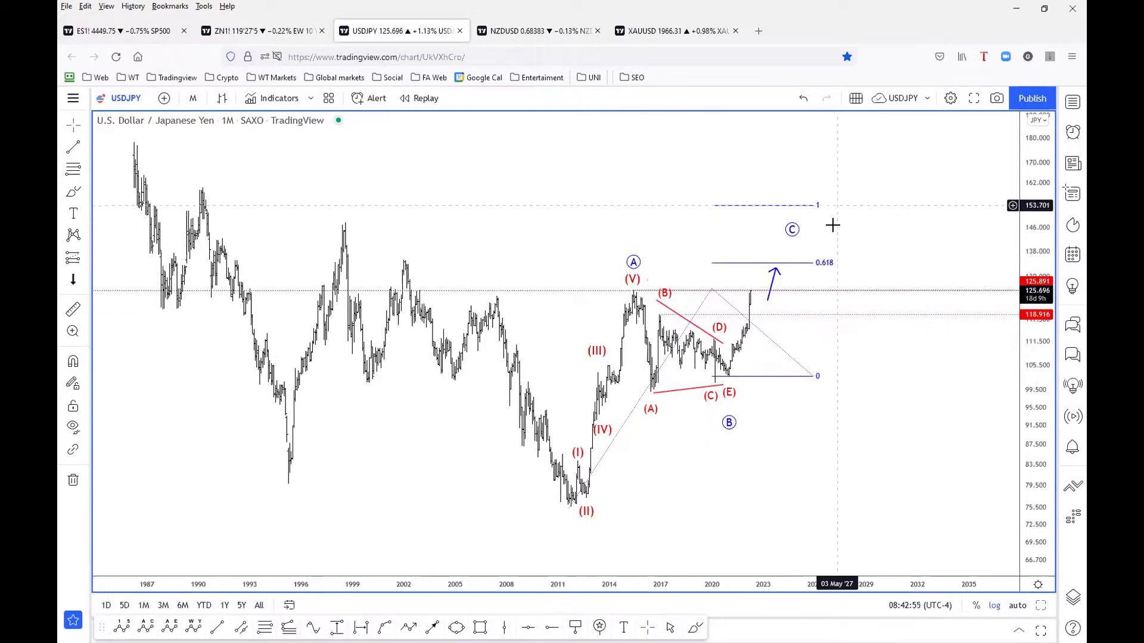
- Move wave C up to the 1 Fibonacci extension level, then return to the T-Note chart
left_click(710, 262)
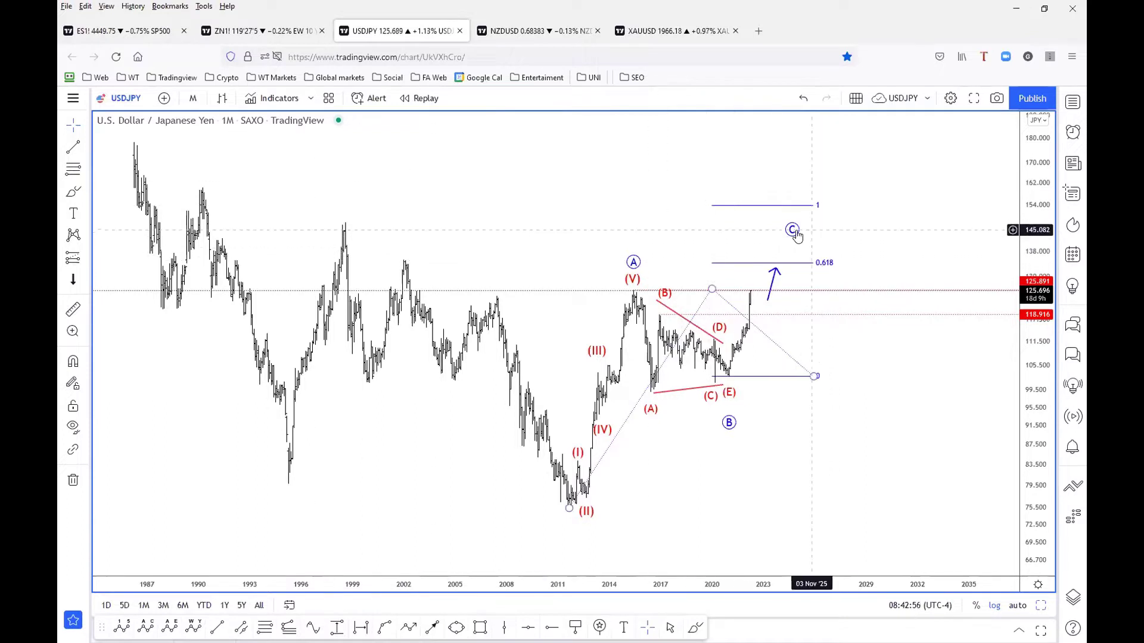
left_click_drag(796, 234, 838, 207)
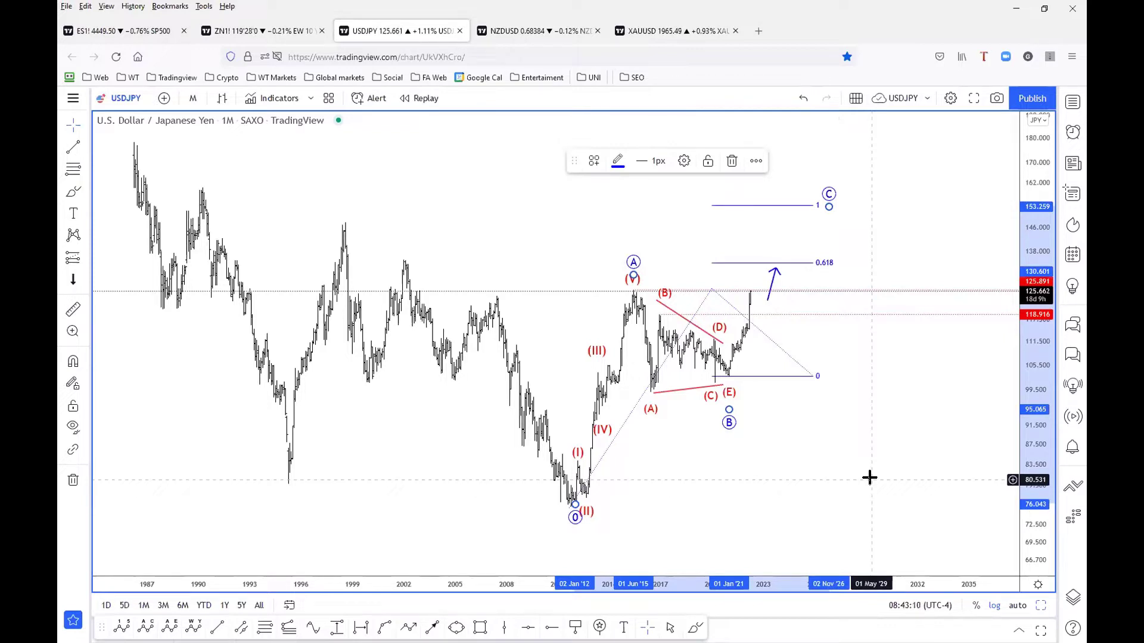
scroll(732, 493, "up", 1)
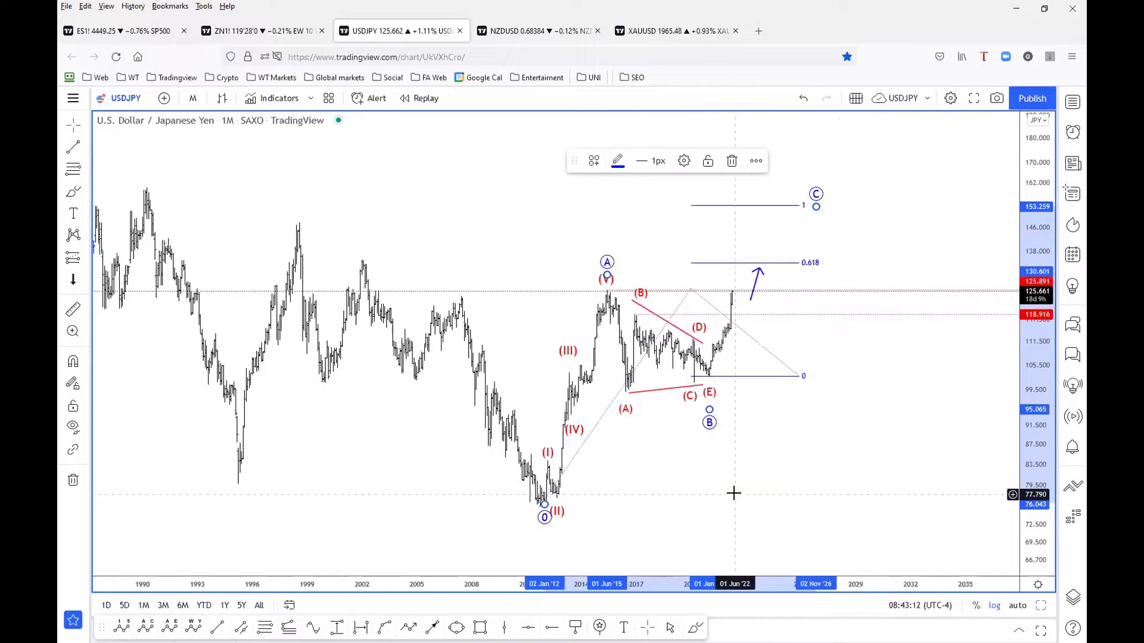
scroll(733, 492, "up", 1)
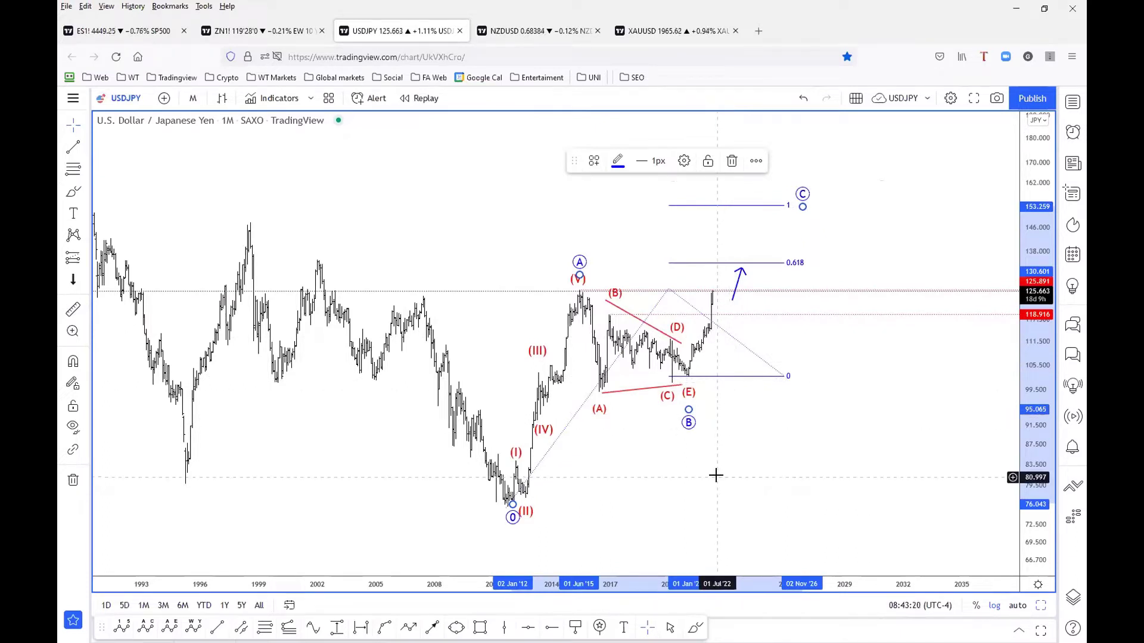
key("ctrl+shift+Tab")
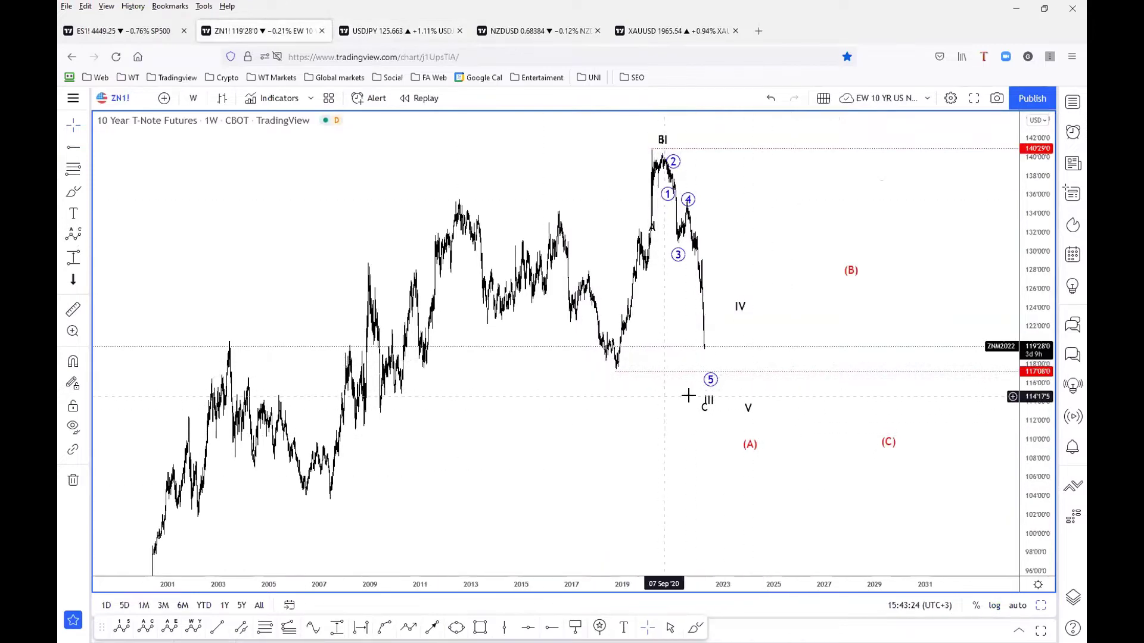
- Switch from the T-Note chart to the Gold XAUUSD eight-chart layout
scroll(738, 491, "up", 3)
scroll(744, 496, "down", 2)
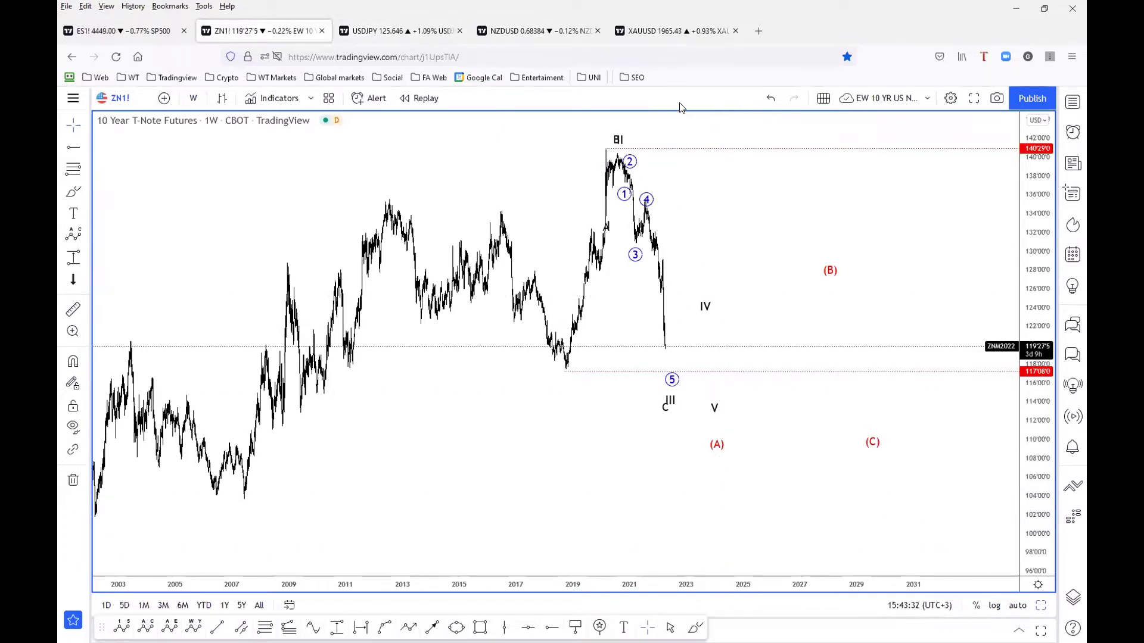
left_click(661, 30)
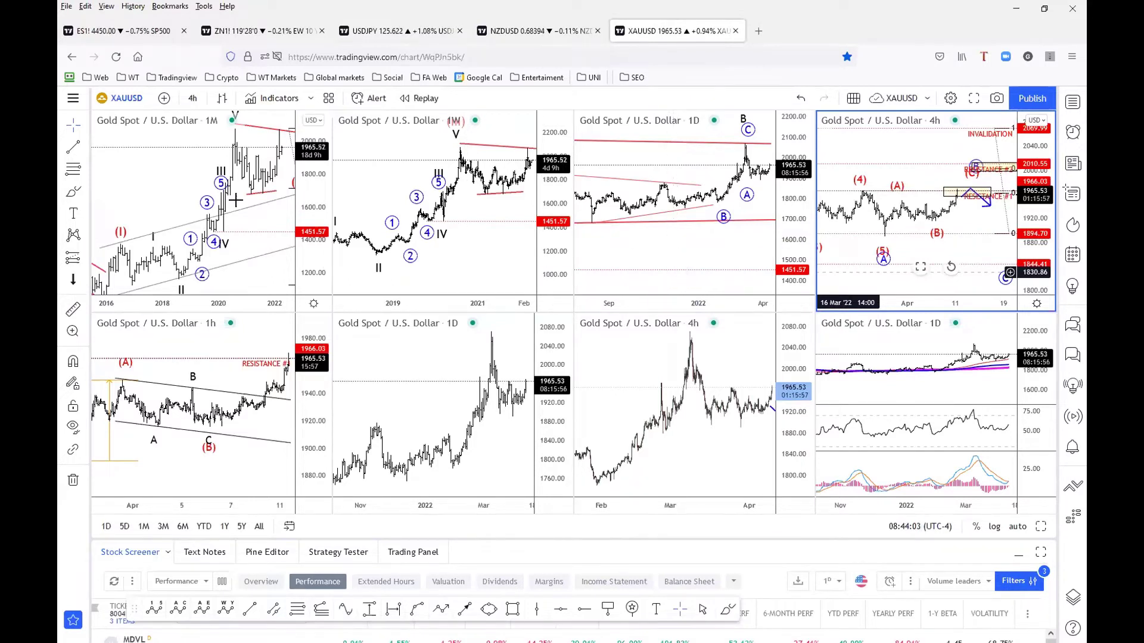
- On the maximized monthly gold chart, raise (V) to about 2290 and shift (IV) later, then restore the grid
left_click(195, 247)
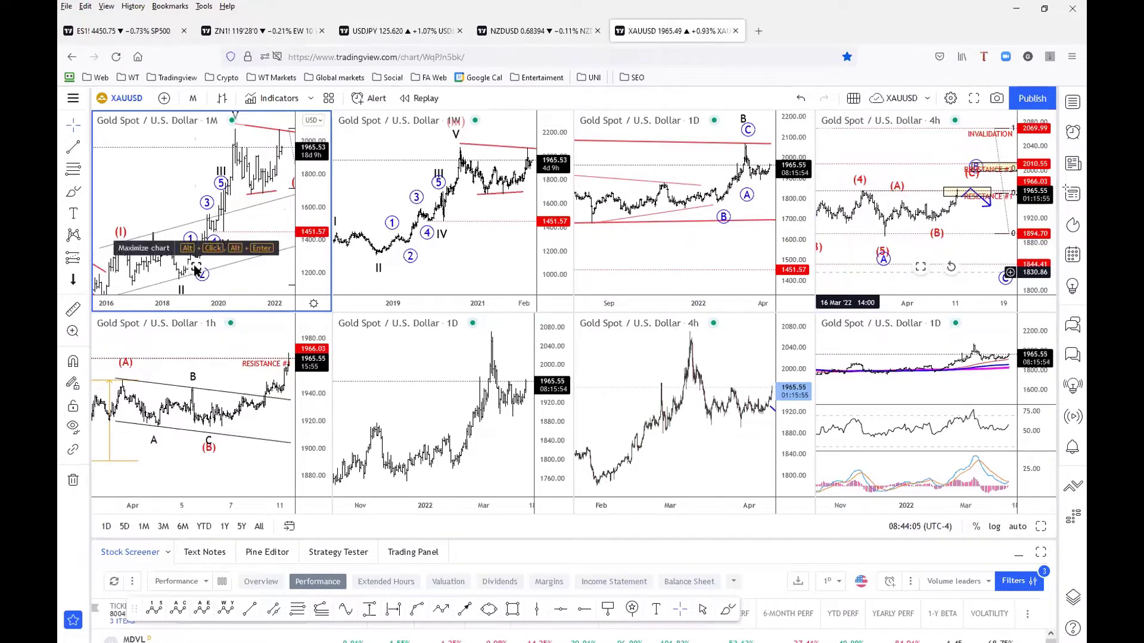
left_click(196, 267)
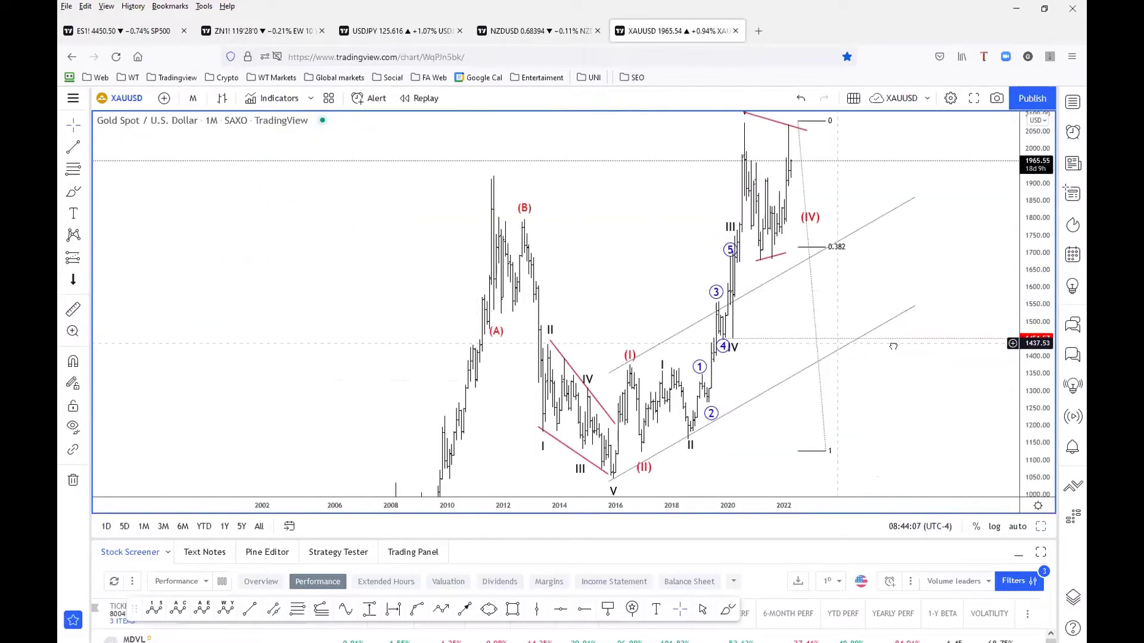
left_click_drag(1045, 226, 1044, 268)
left_click_drag(830, 274, 797, 289)
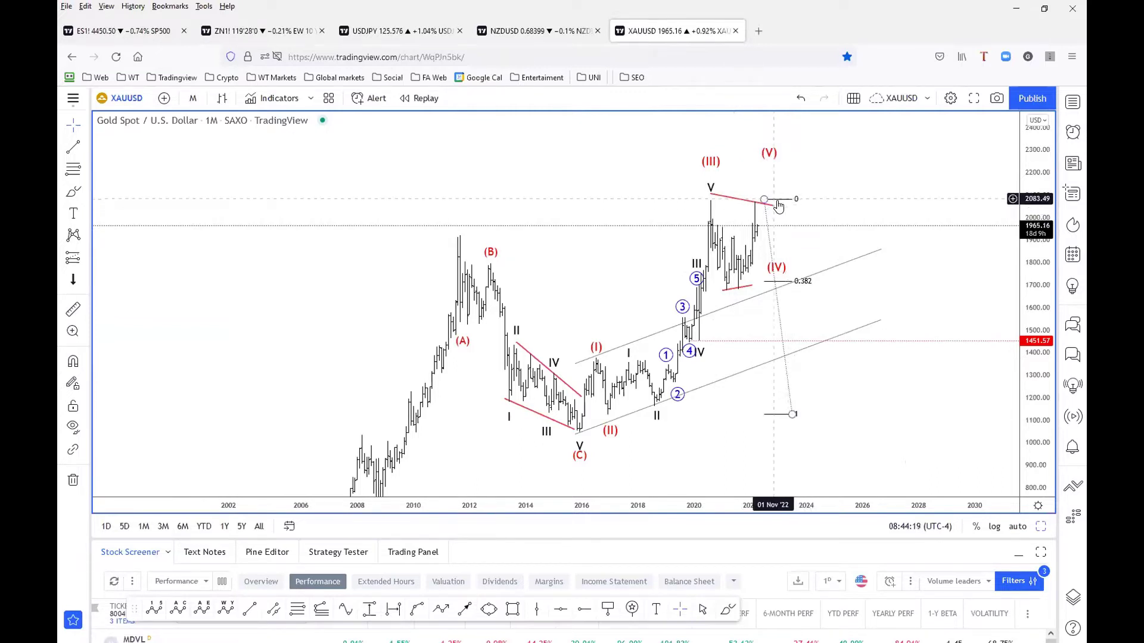
left_click_drag(769, 168, 787, 153)
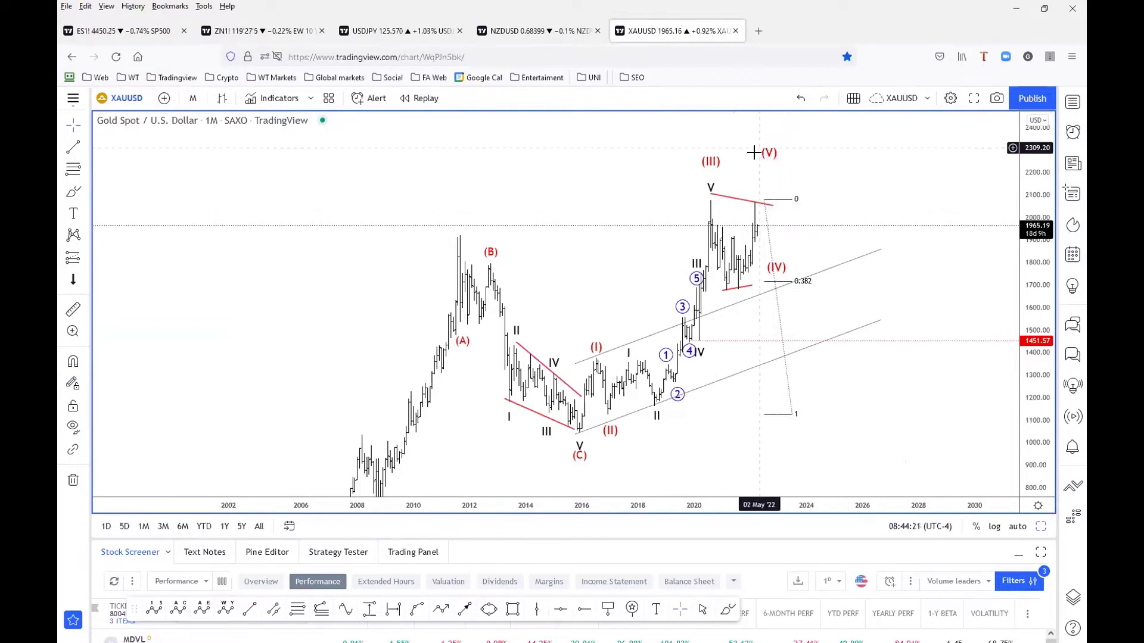
left_click(838, 160)
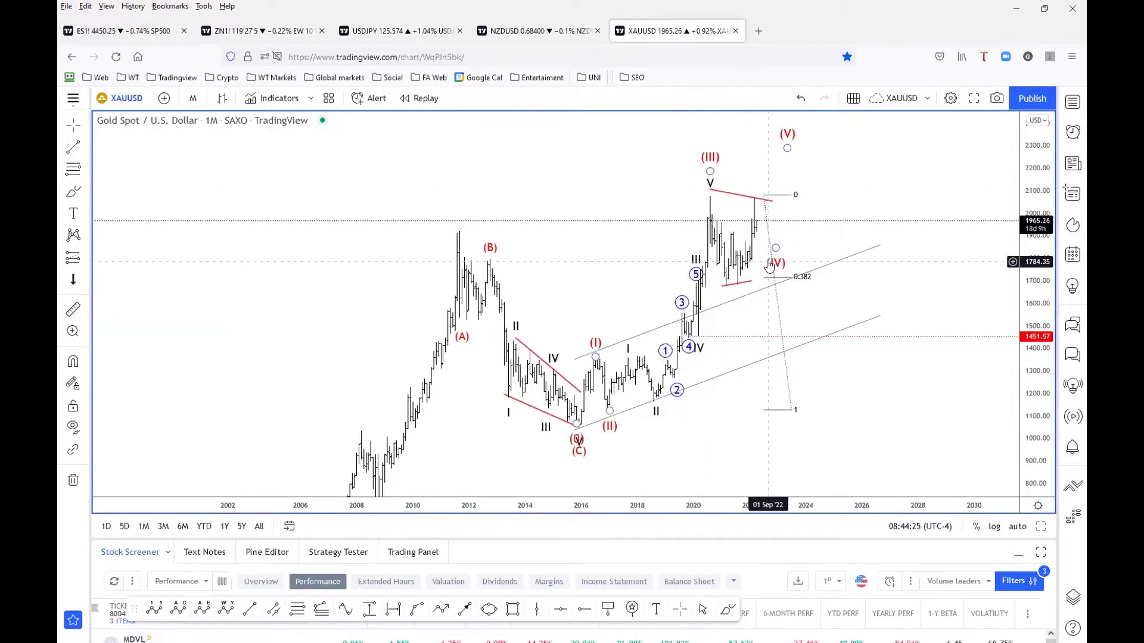
left_click_drag(775, 247, 789, 252)
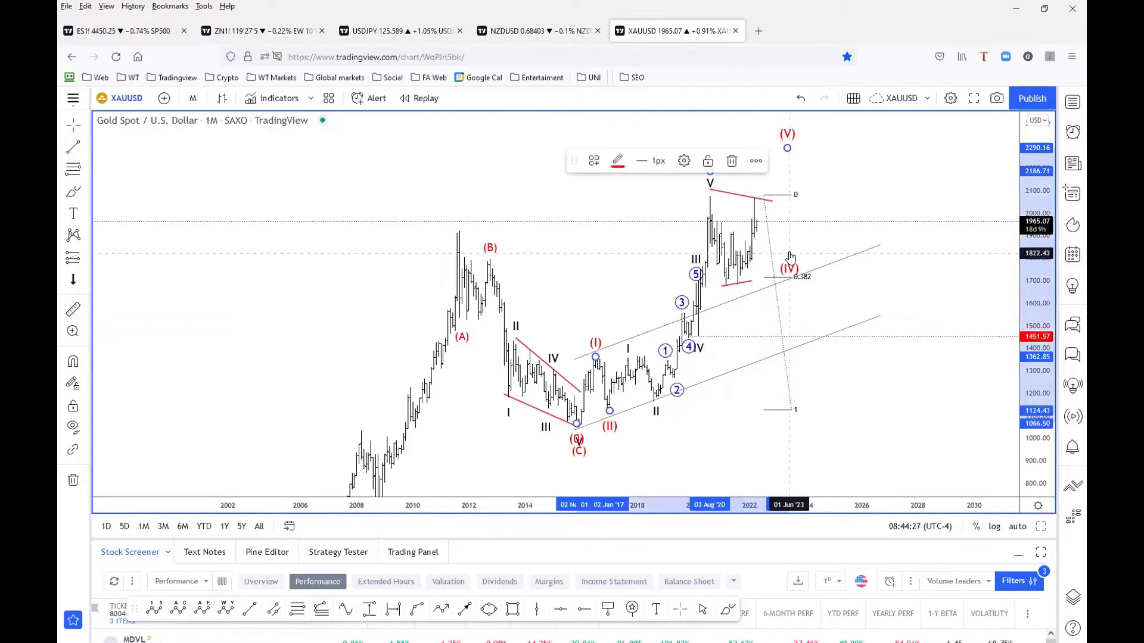
left_click(1041, 528)
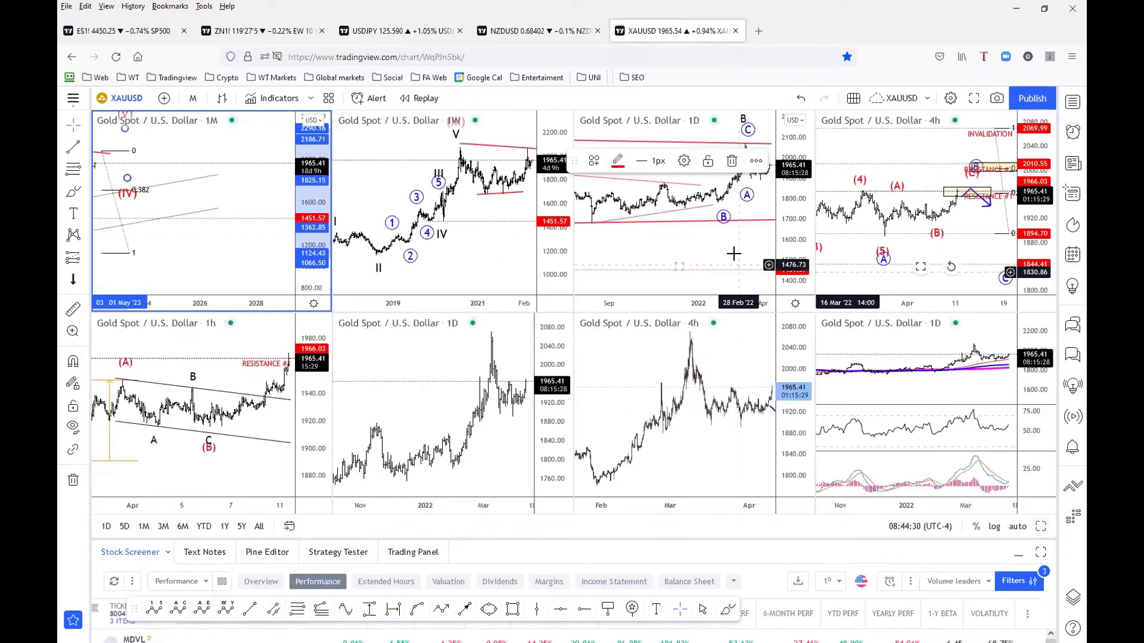
left_click(925, 266)
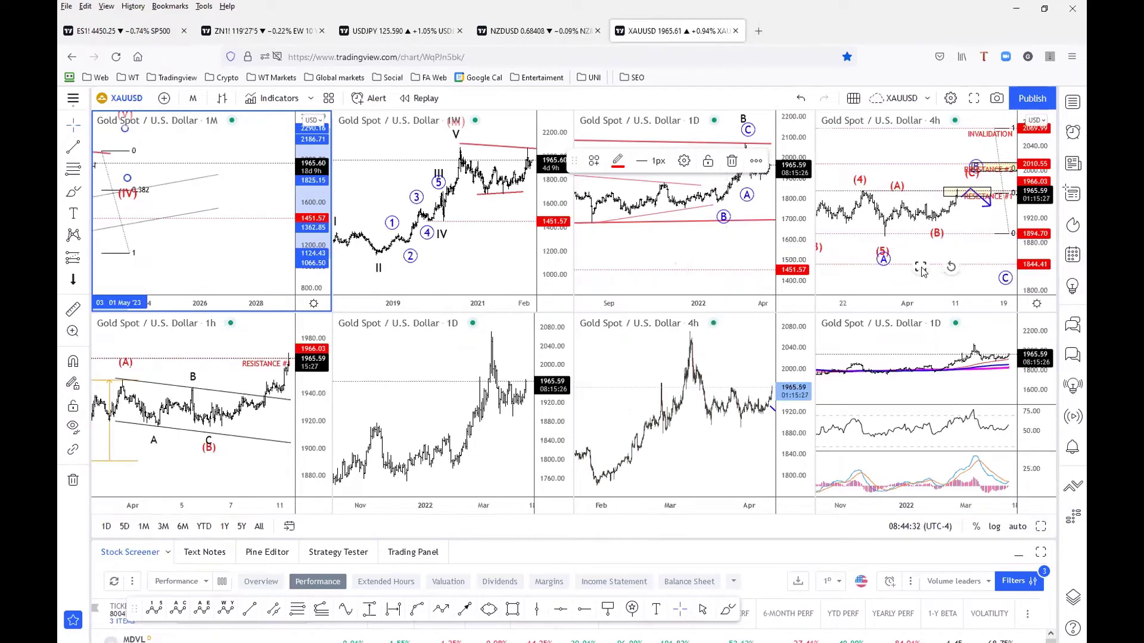
key("alt+Return")
left_click_drag(749, 339, 627, 143)
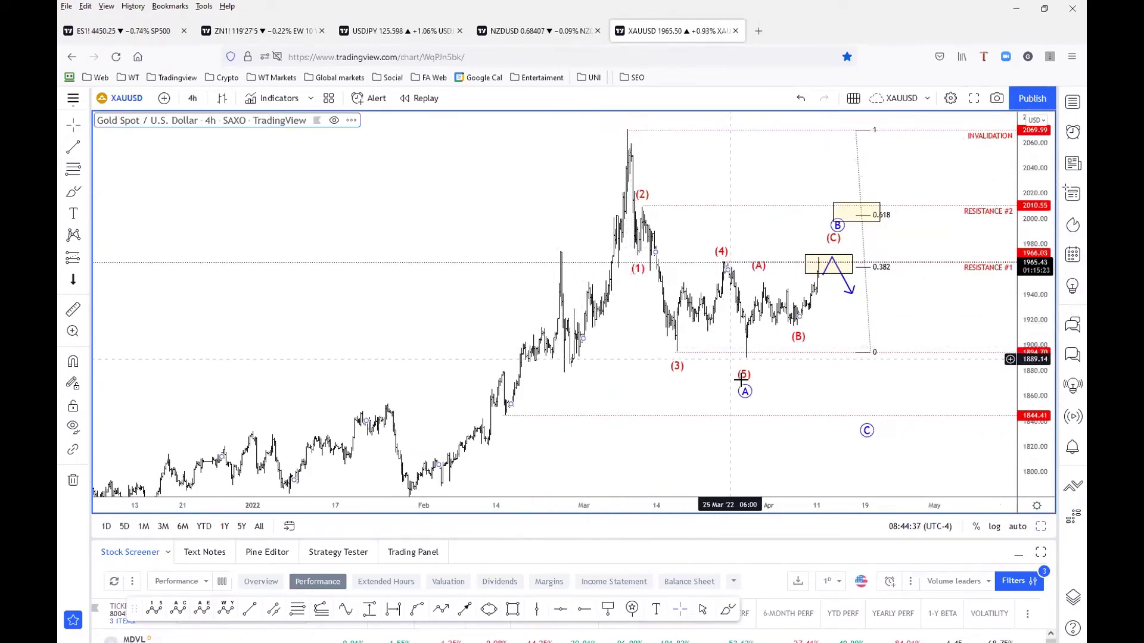
left_click(722, 415)
left_click_drag(713, 384, 607, 395)
left_click(731, 288)
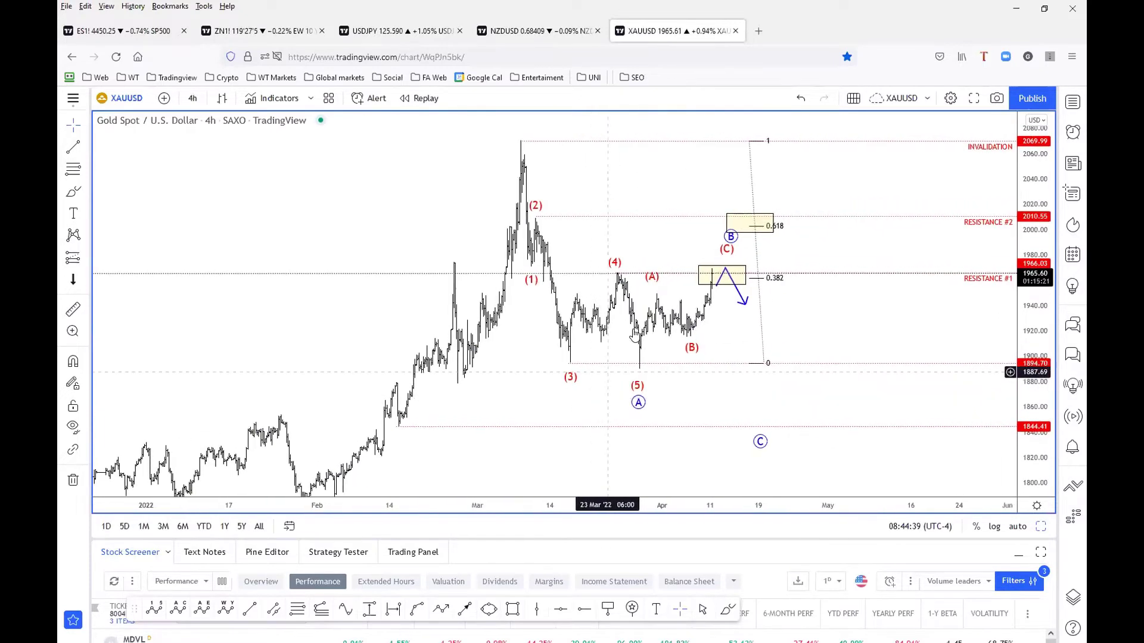
key("Escape")
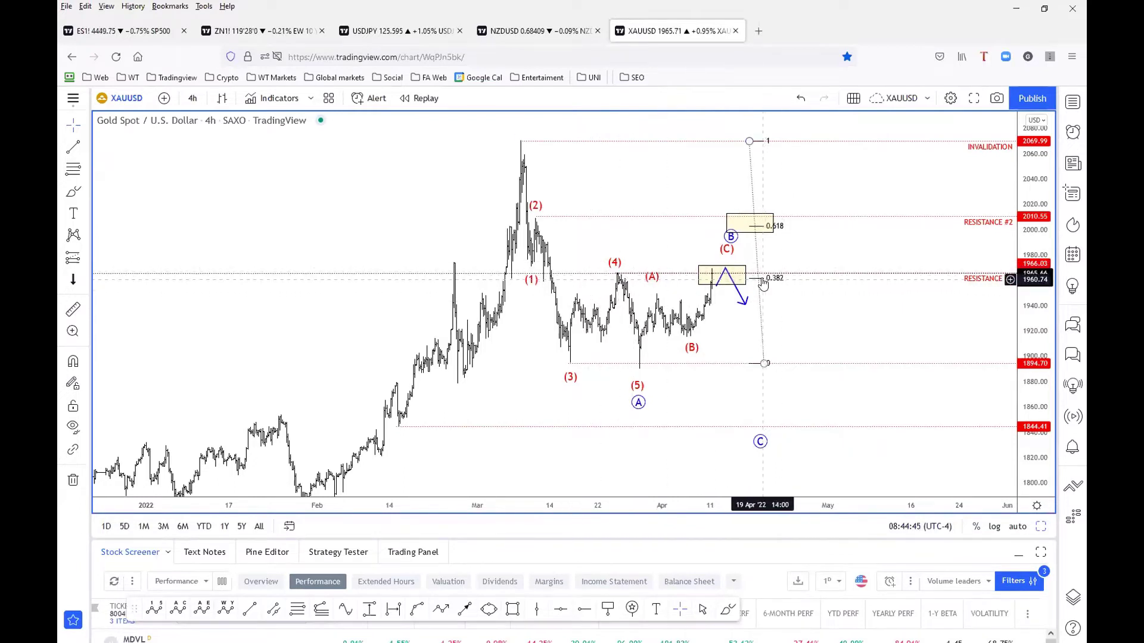
left_click_drag(868, 316, 852, 309)
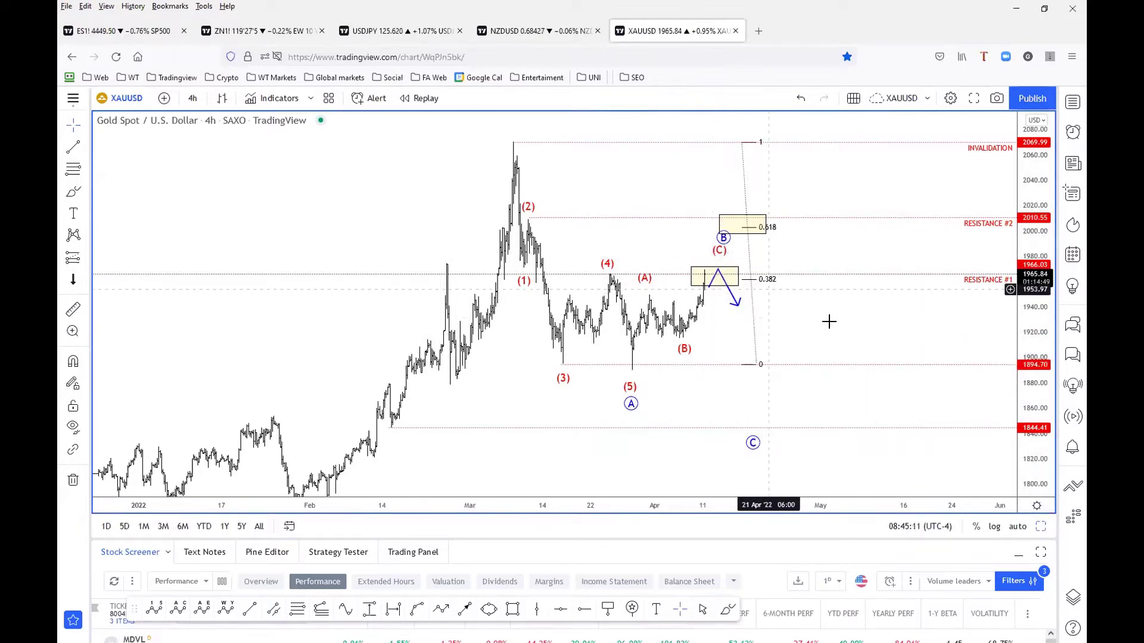
scroll(823, 380, "down", 1)
left_click_drag(833, 371, 834, 332)
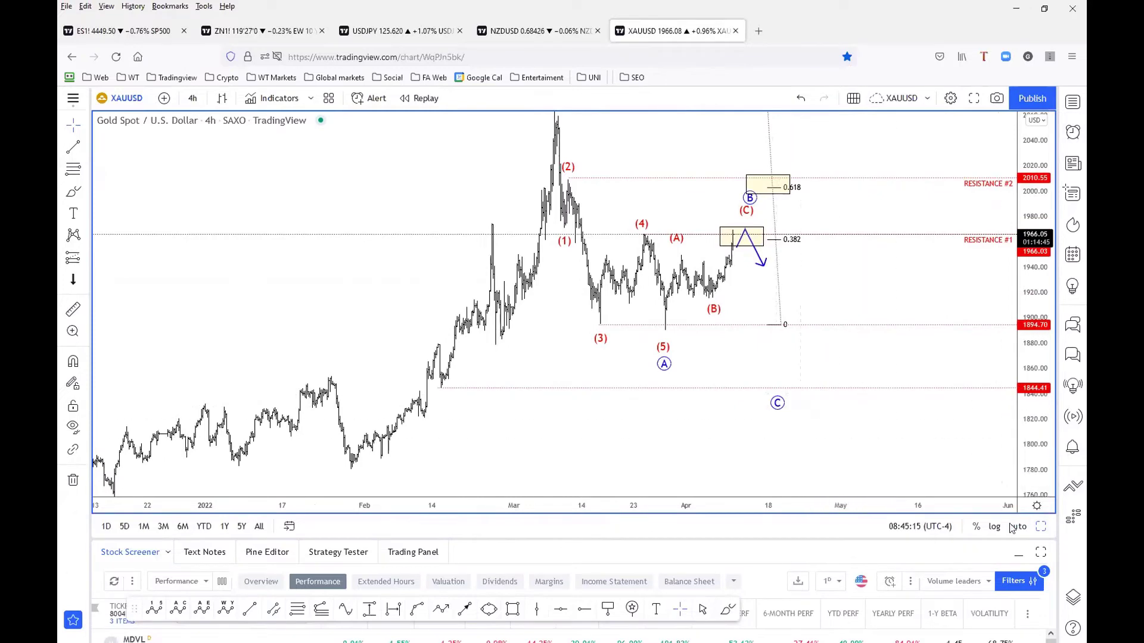
key("alt+Return")
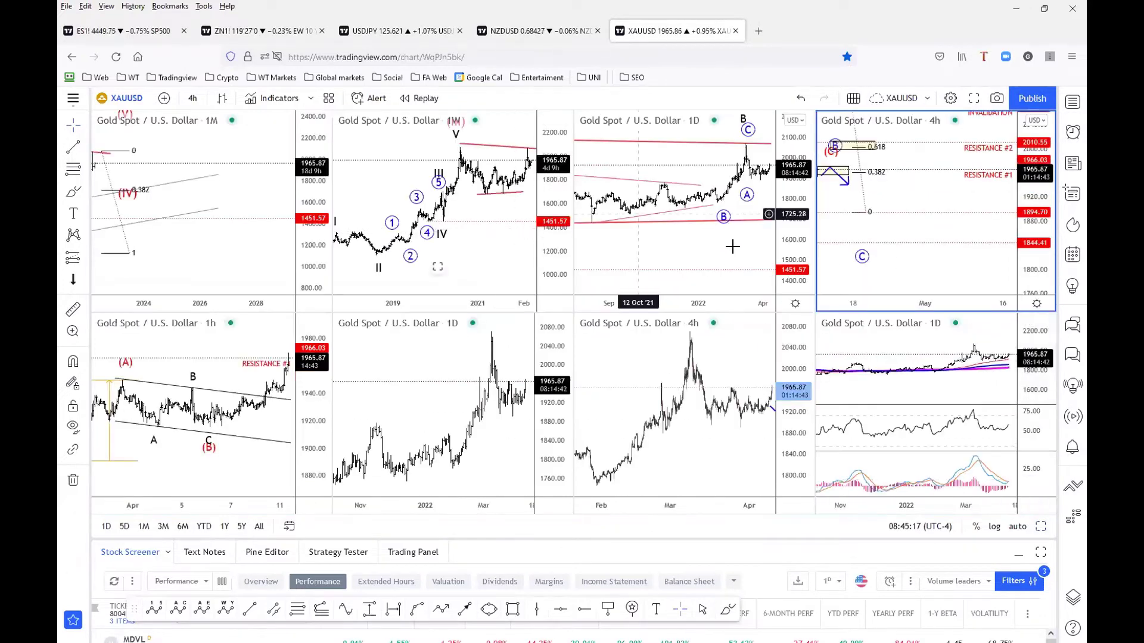
- Maximize the daily XAUUSD chart and frame its A–E triangle count and projected path
left_click(678, 274)
key("alt+Return")
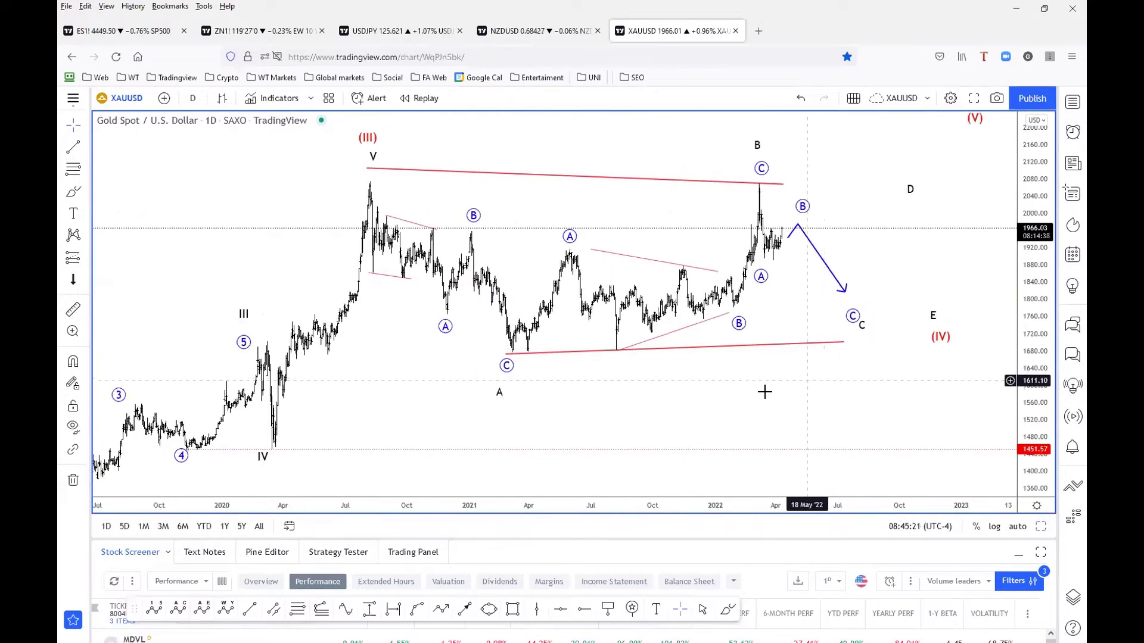
left_click_drag(766, 391, 749, 401)
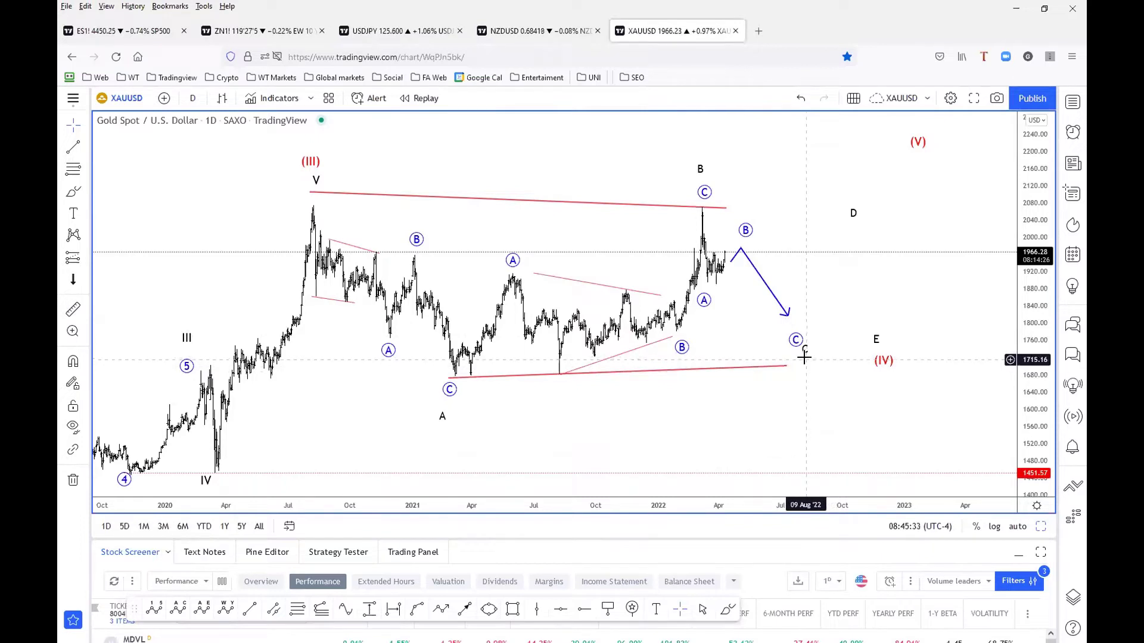
scroll(804, 356, "down", 1)
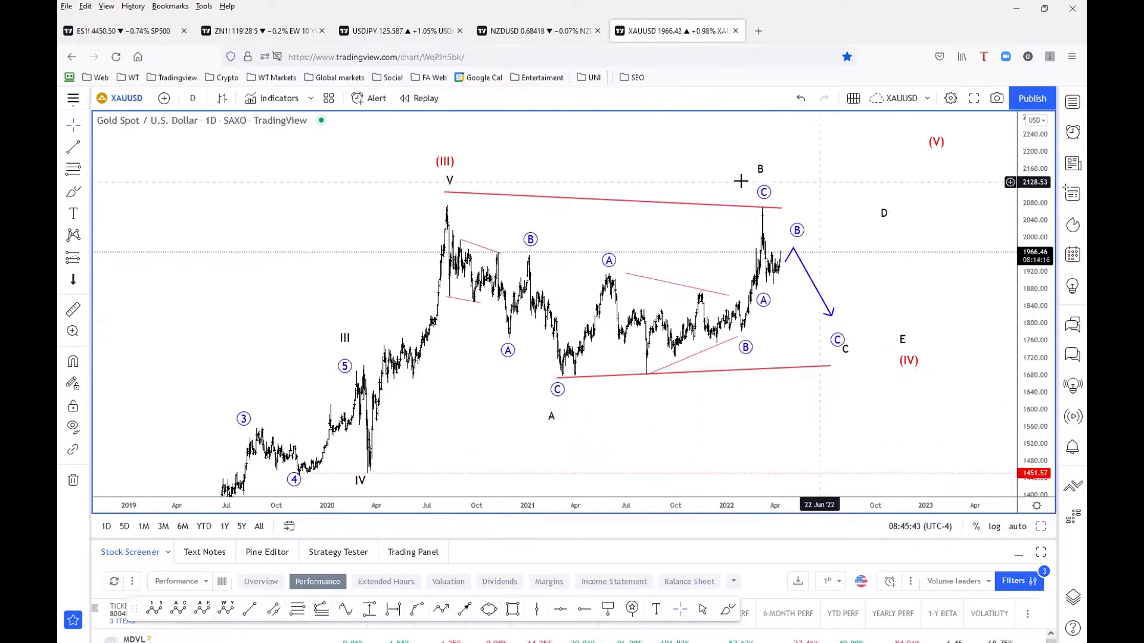
left_click_drag(831, 251, 774, 333)
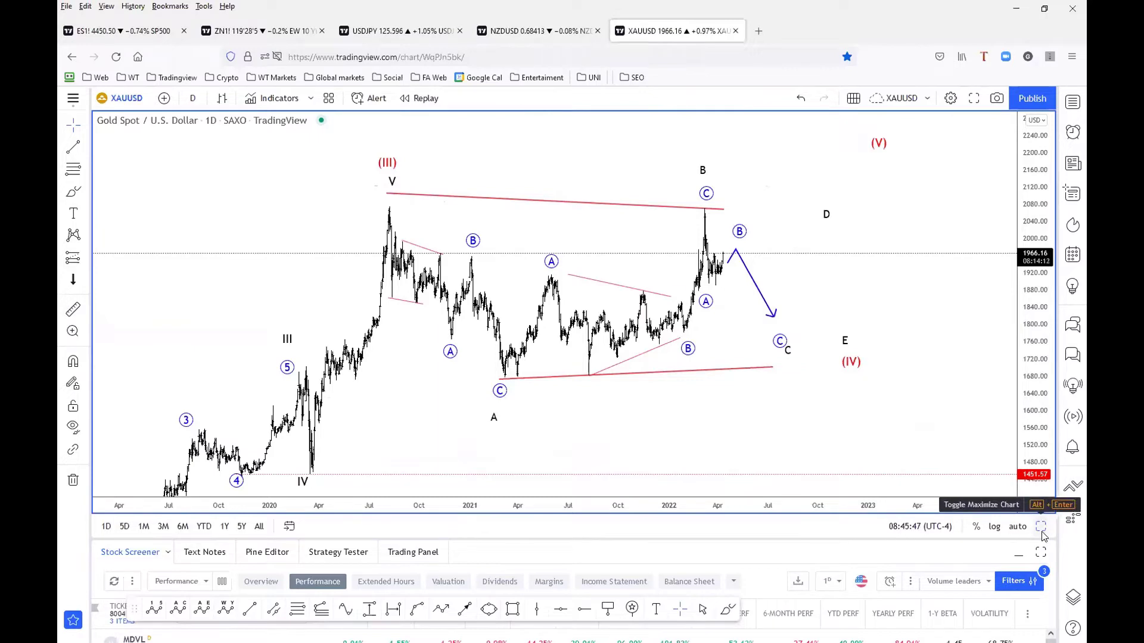
- Open the XAGUSD silver layout from the bookmarked symbols, leaving the gold page
left_click(272, 77)
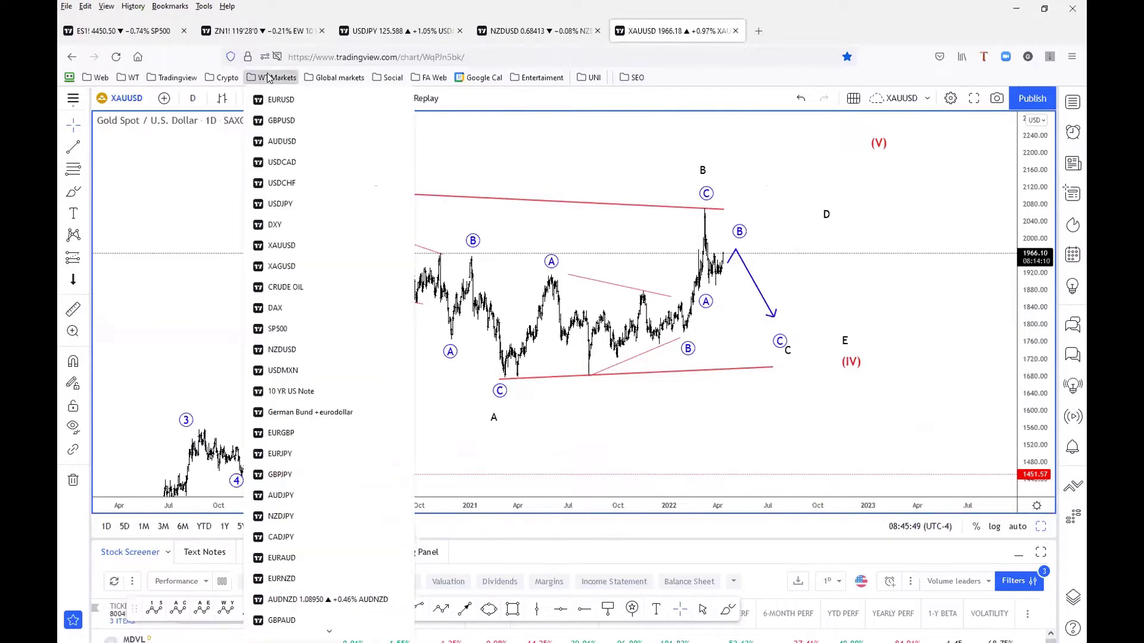
left_click(317, 265)
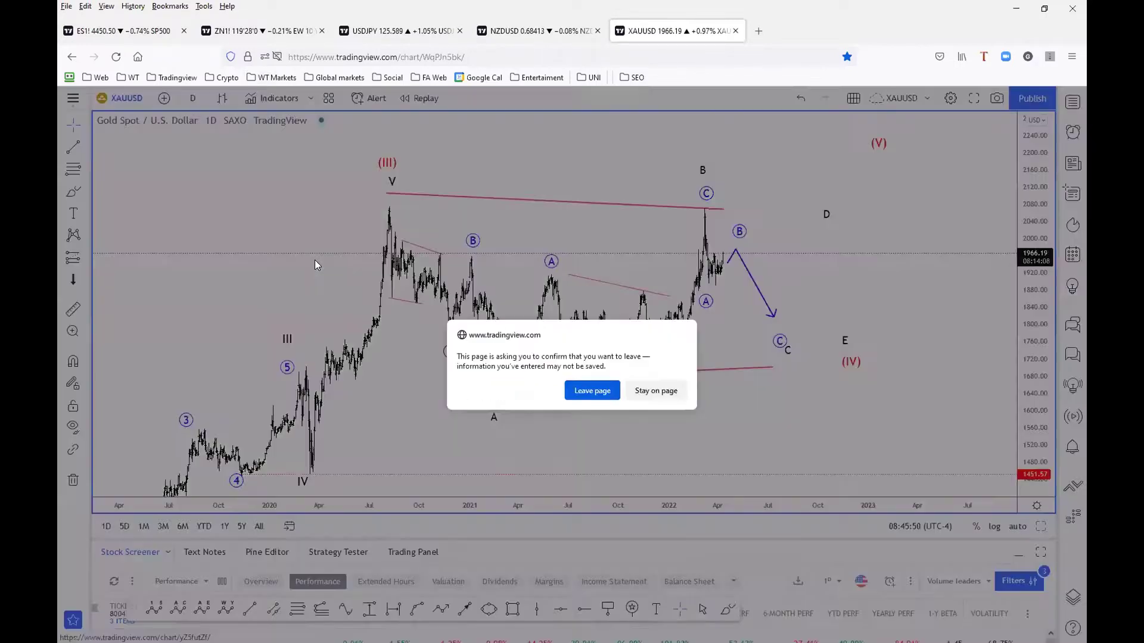
left_click(594, 391)
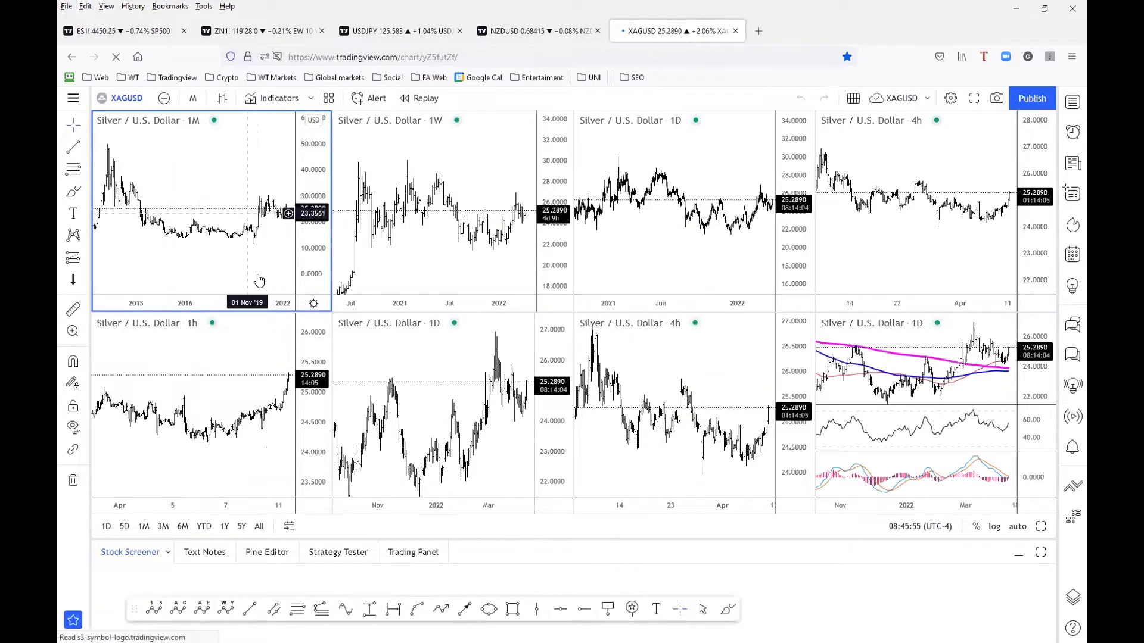
- Maximize the monthly silver chart and frame its count projecting from (2) toward (3)
left_click(196, 270, "alt")
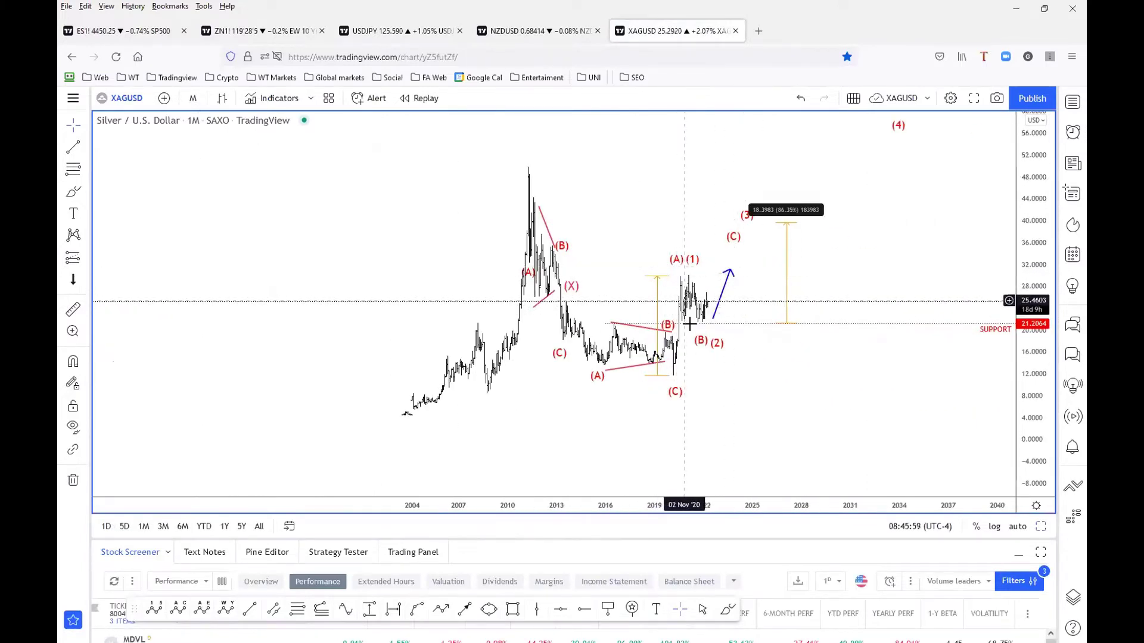
scroll(703, 334, "up", 2)
scroll(684, 357, "up", 1)
scroll(651, 382, "up", 1)
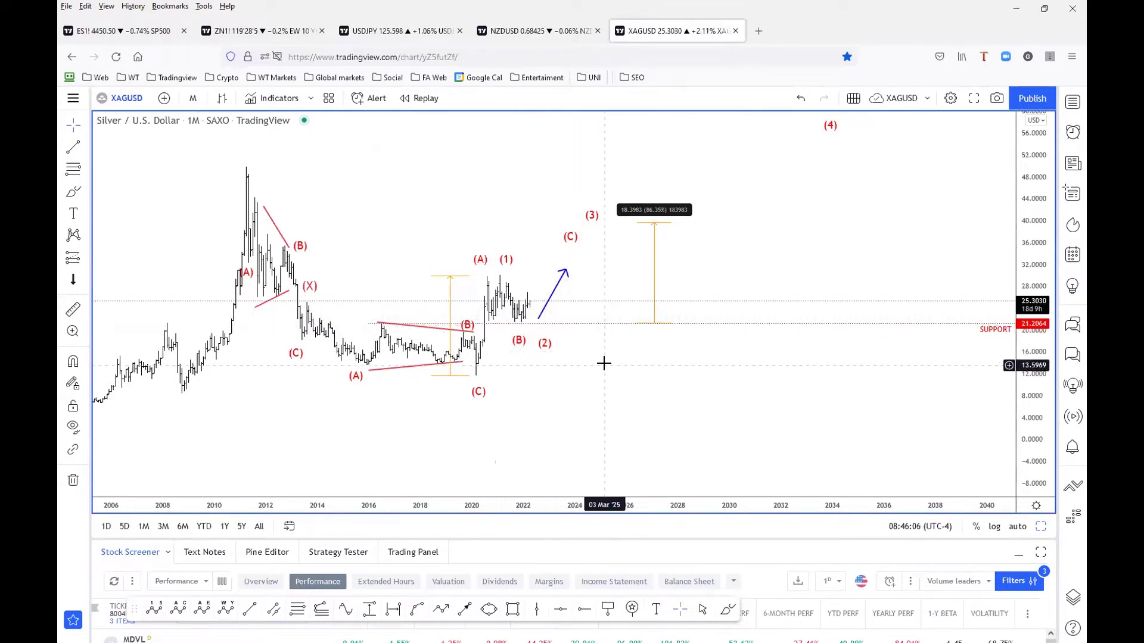
mouse_move(591, 366)
left_mouse_down()
mouse_move(697, 375)
mouse_move(717, 405)
left_mouse_up()
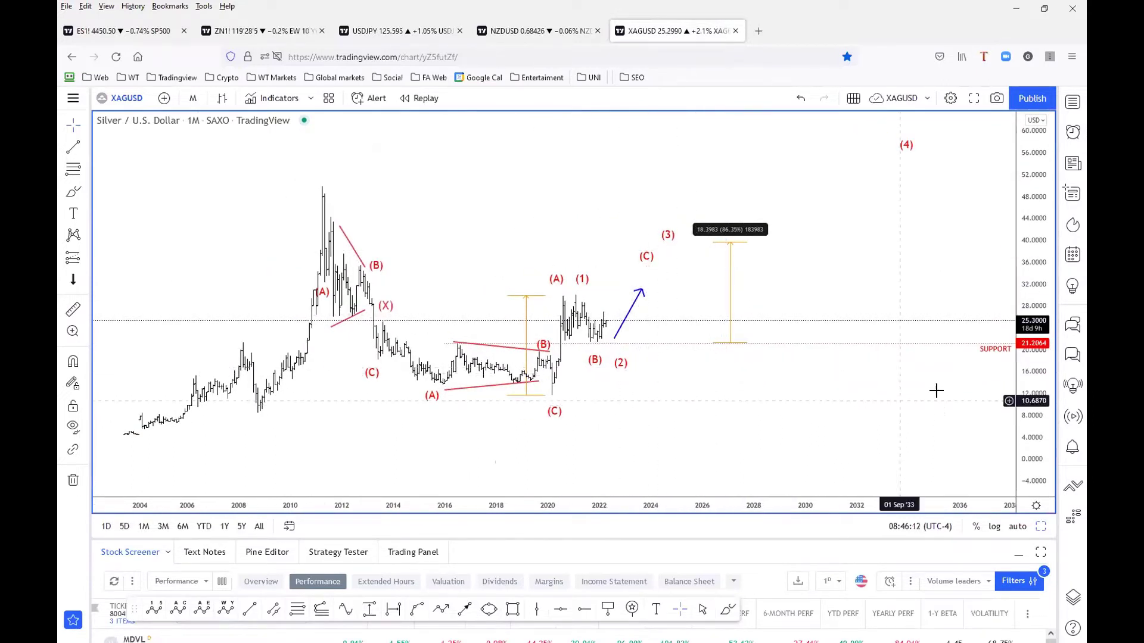
left_click_drag(1013, 420, 1011, 388)
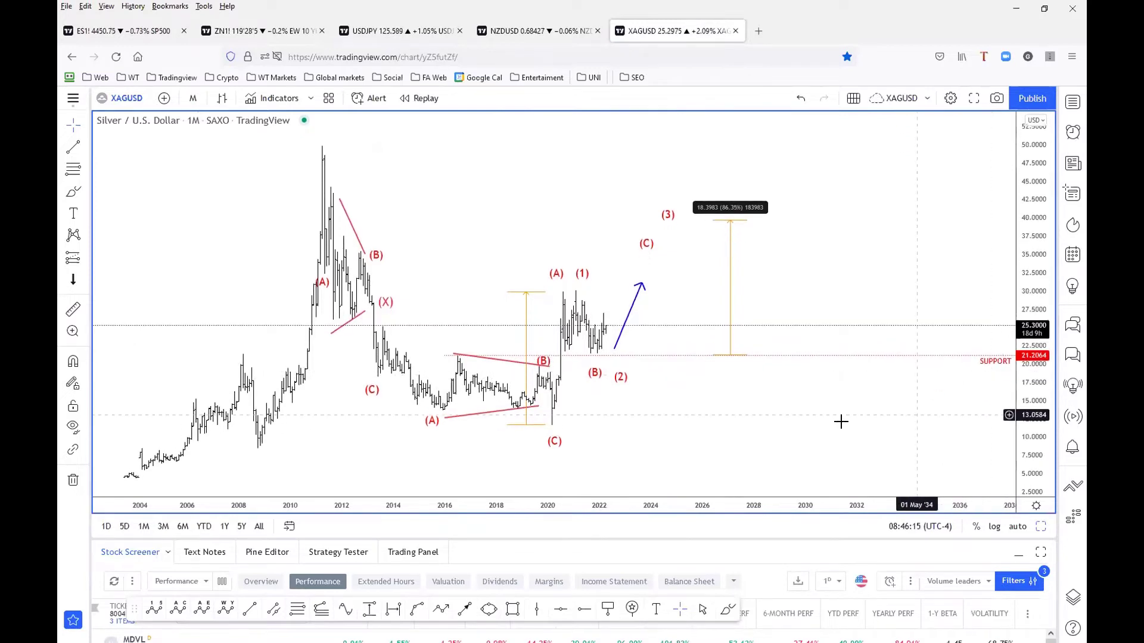
scroll(830, 422, "up", 2)
scroll(829, 421, "down", 1)
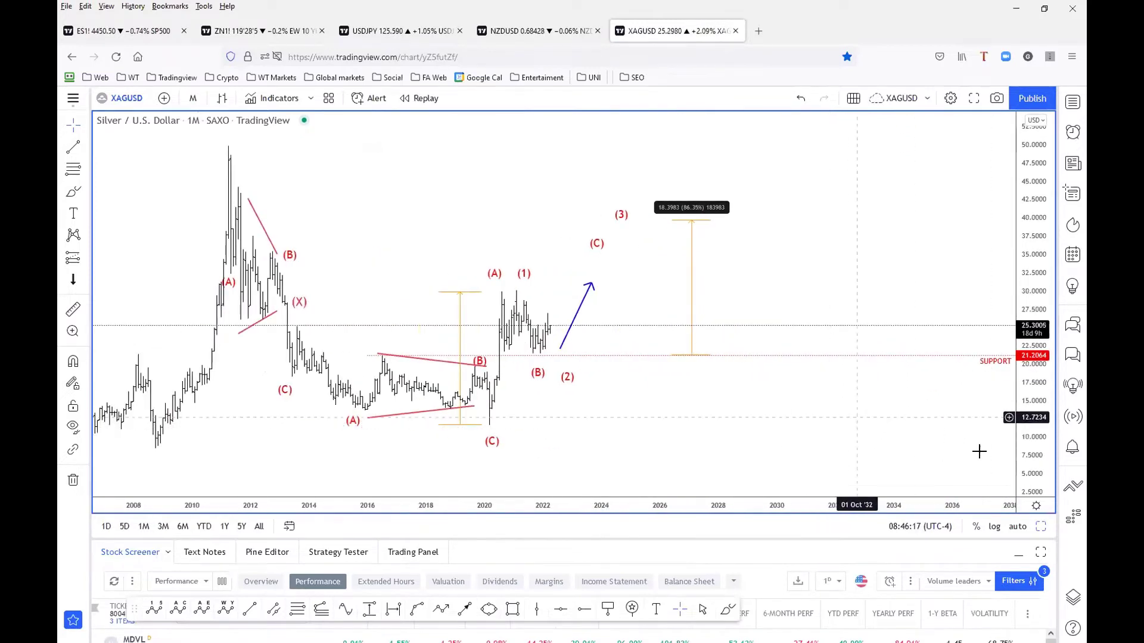
- Zoom and scroll the weekly XAGUSD chart to review the rise projected from the (B)/(2) low
left_click(1041, 527)
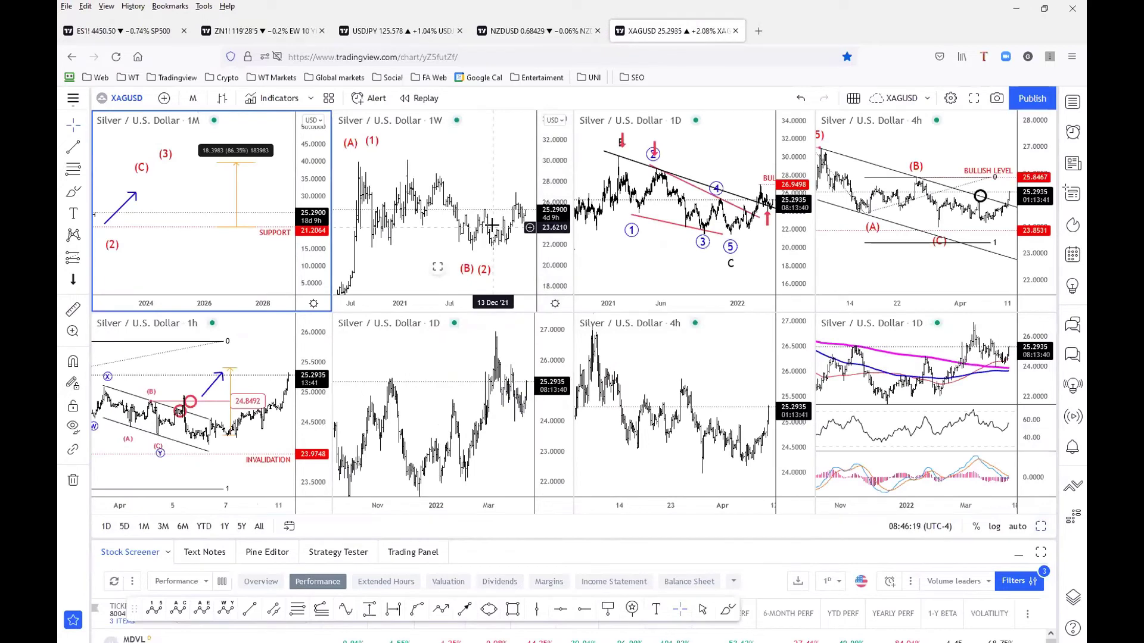
left_click(437, 266)
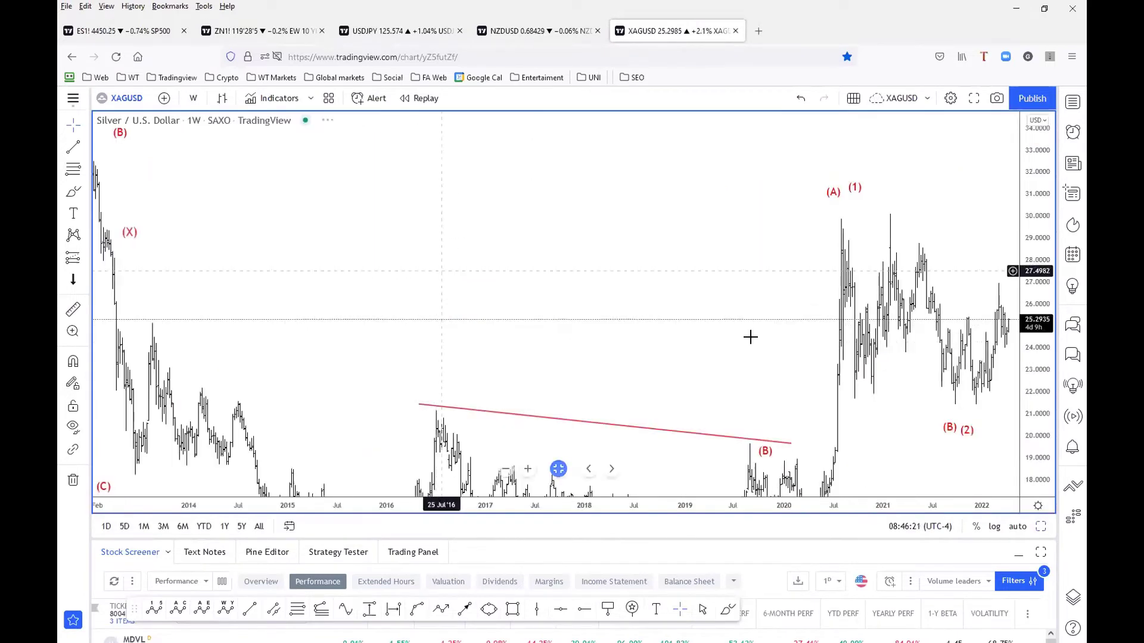
scroll(750, 337, "up", 5)
scroll(834, 370, "right", 5)
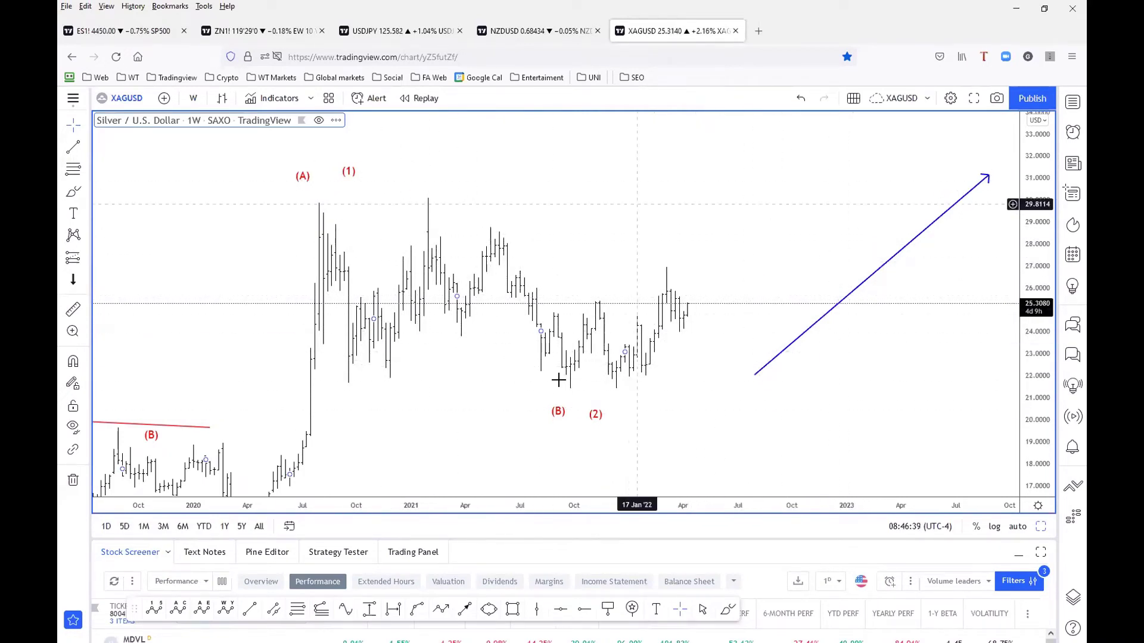
scroll(658, 325, "down", 1)
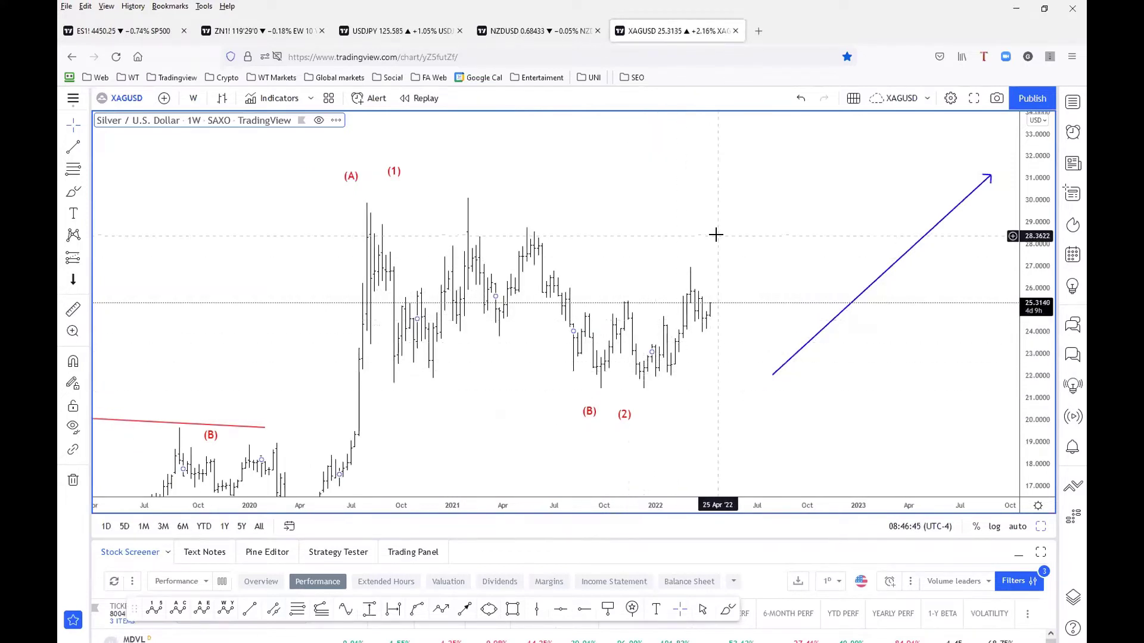
scroll(715, 236, "down", 1)
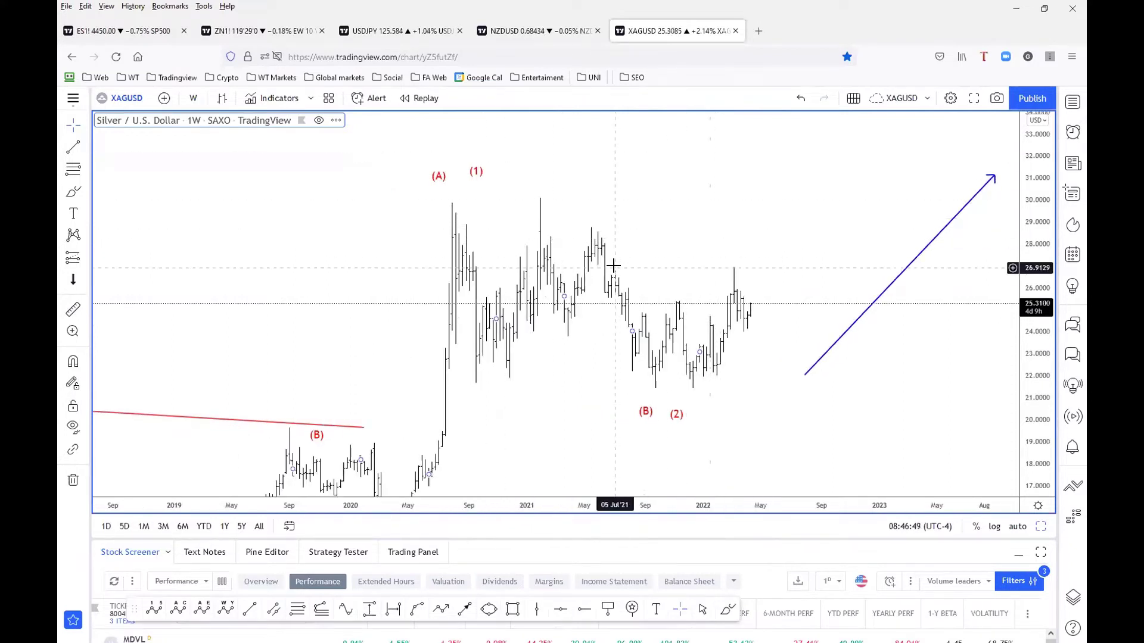
scroll(654, 365, "down", 1)
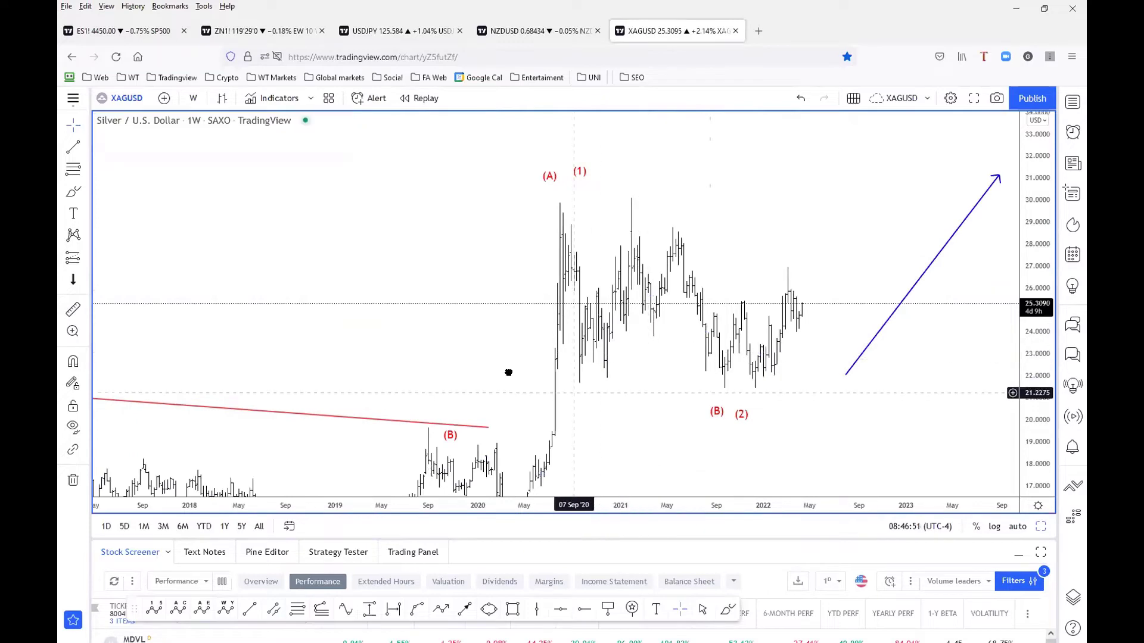
- Pan back to the (A) and (1) labels, then restore the eight-chart Silver layout
left_click_drag(511, 373, 498, 332)
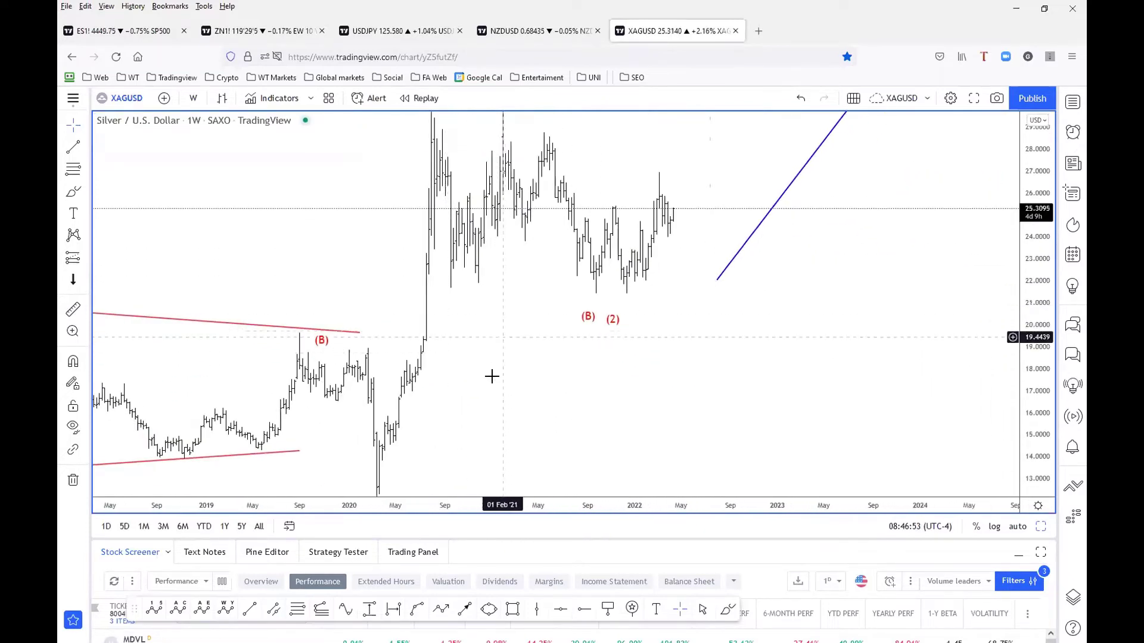
left_click_drag(498, 371, 490, 392)
left_click_drag(495, 318, 470, 361)
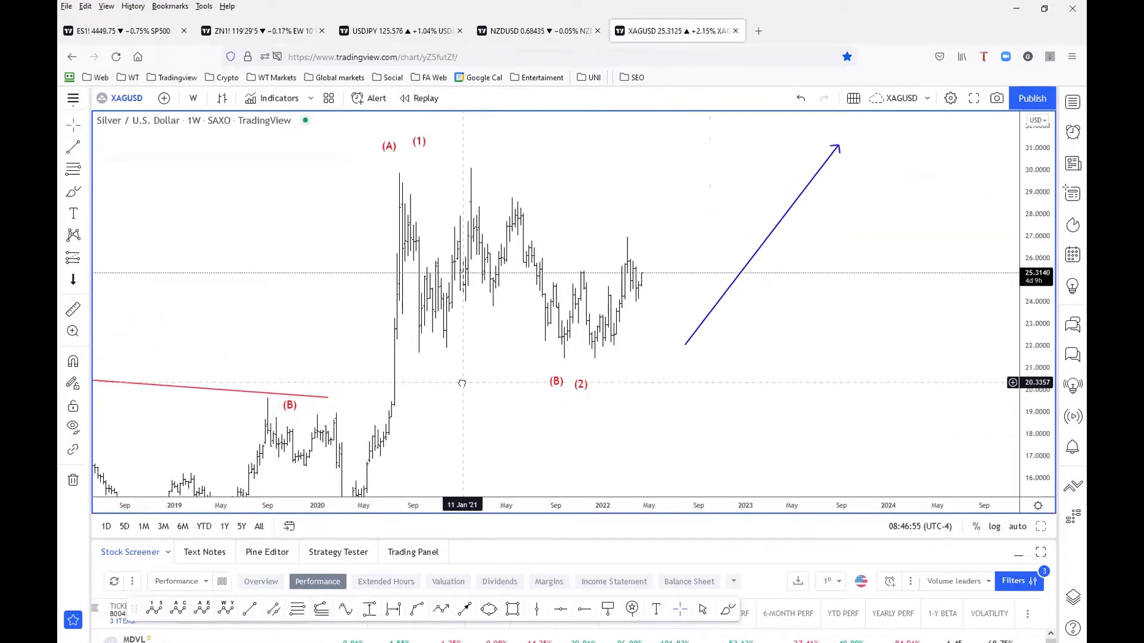
left_click(1039, 528)
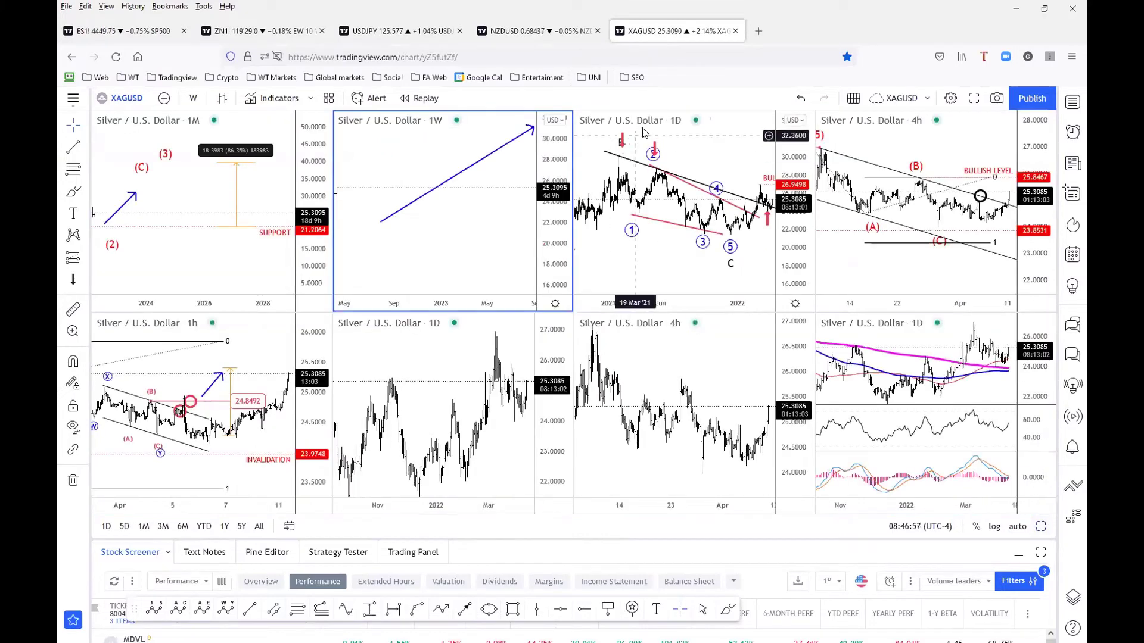
- Bring up the NZDUSD 4h chart and nudge it to frame the (B)(2) bounce and (C)/(3) drop
left_click(541, 30)
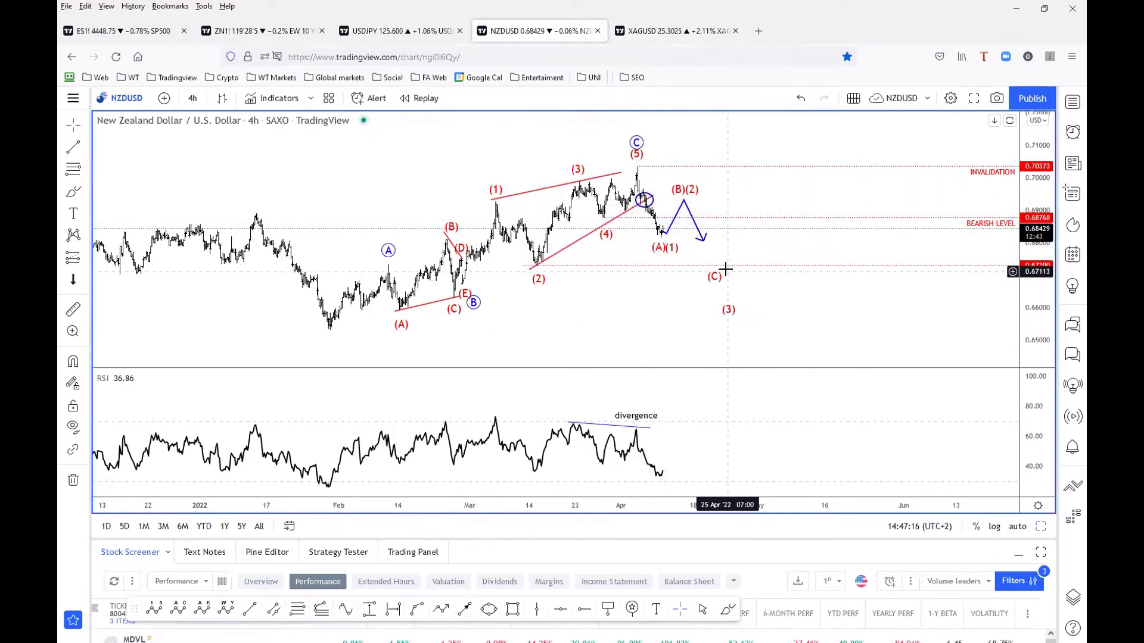
mouse_move(623, 430)
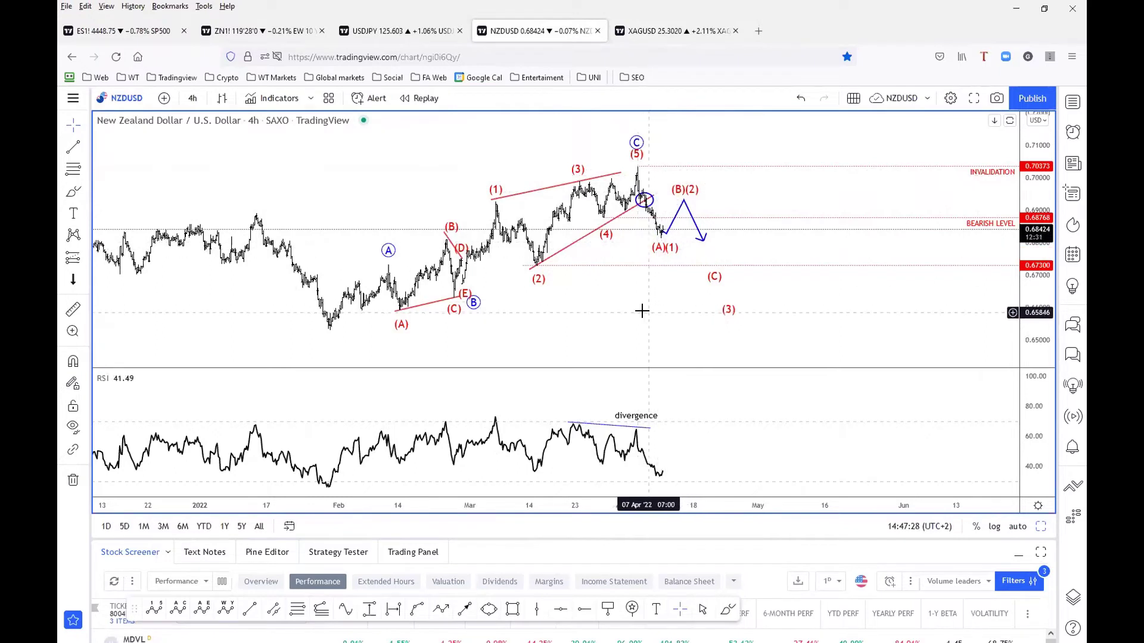
left_click_drag(641, 318, 629, 325)
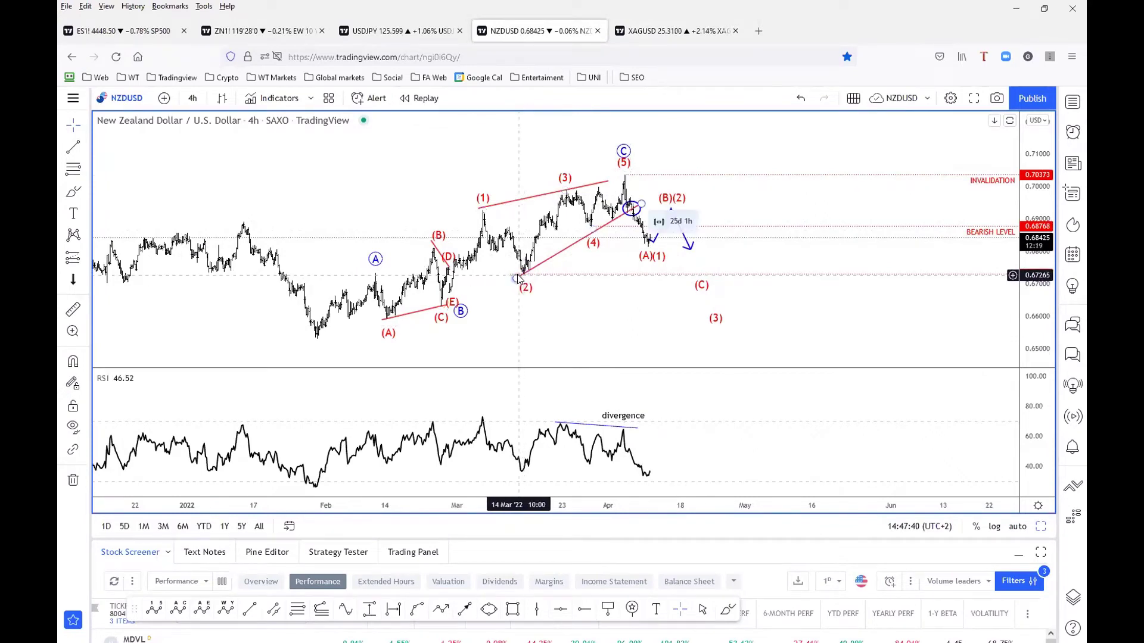
- Bring up the ES1! 4h chart, then pan and rescale it around the five-wave rally and ABC projection
left_click(135, 33)
left_click_drag(753, 324, 611, 339)
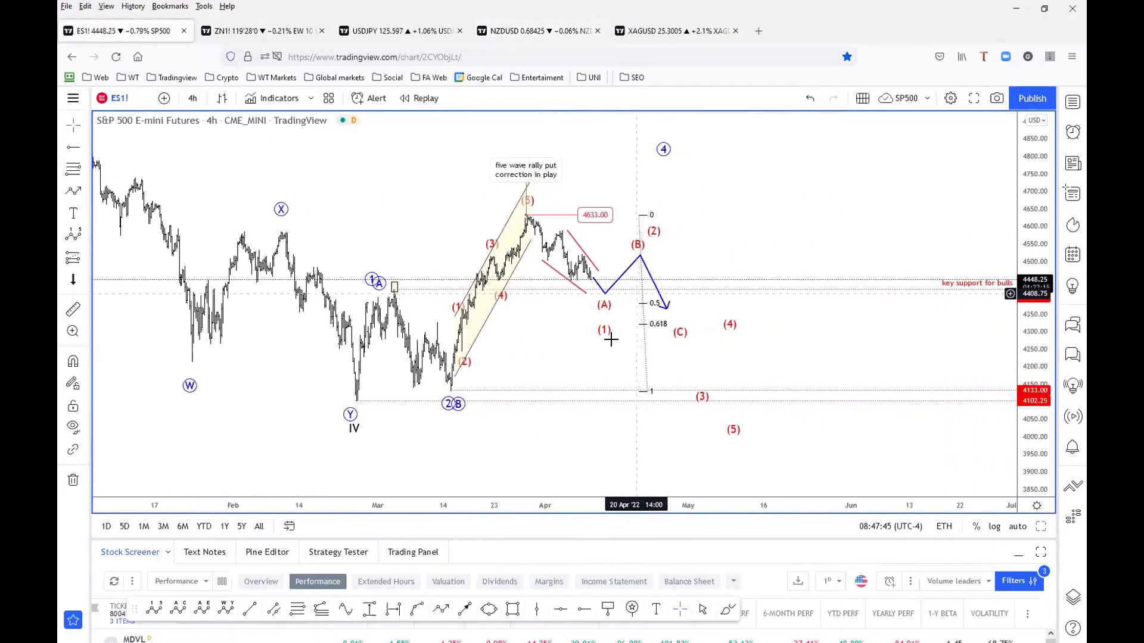
left_click_drag(1013, 322, 1012, 316)
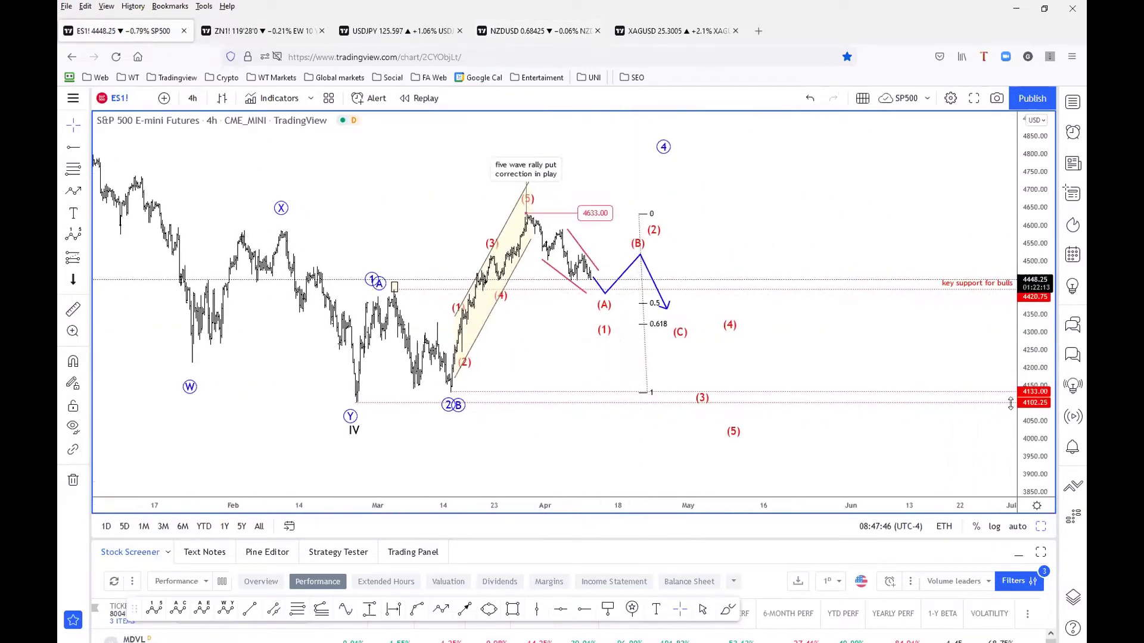
left_click_drag(1011, 404, 1020, 442)
left_click_drag(1028, 348, 1029, 325)
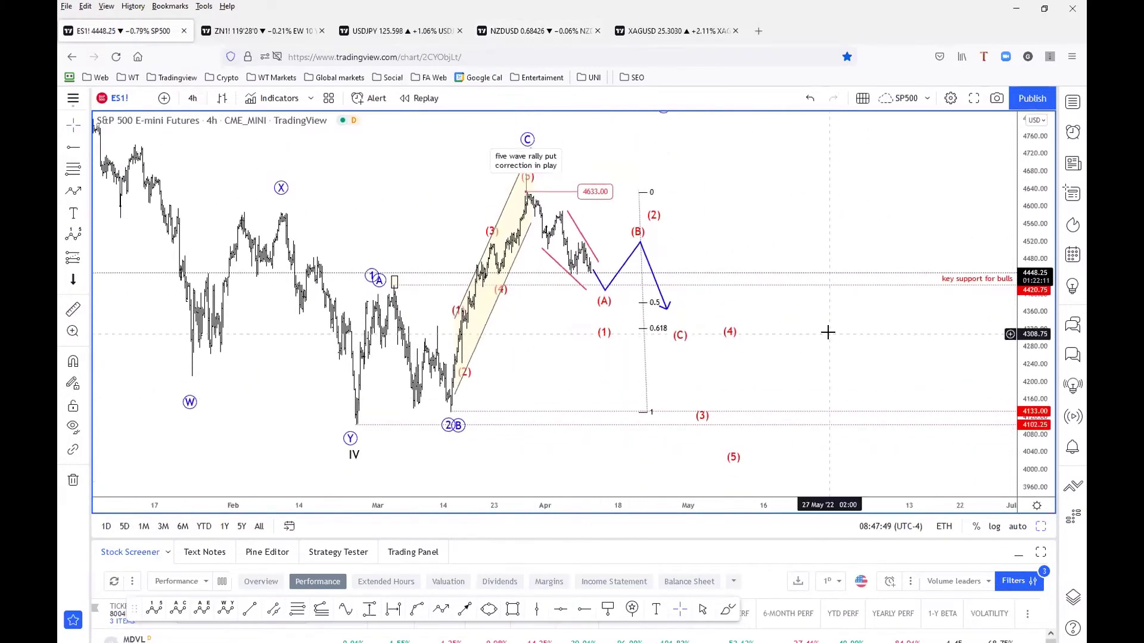
scroll(441, 370, "up", 2)
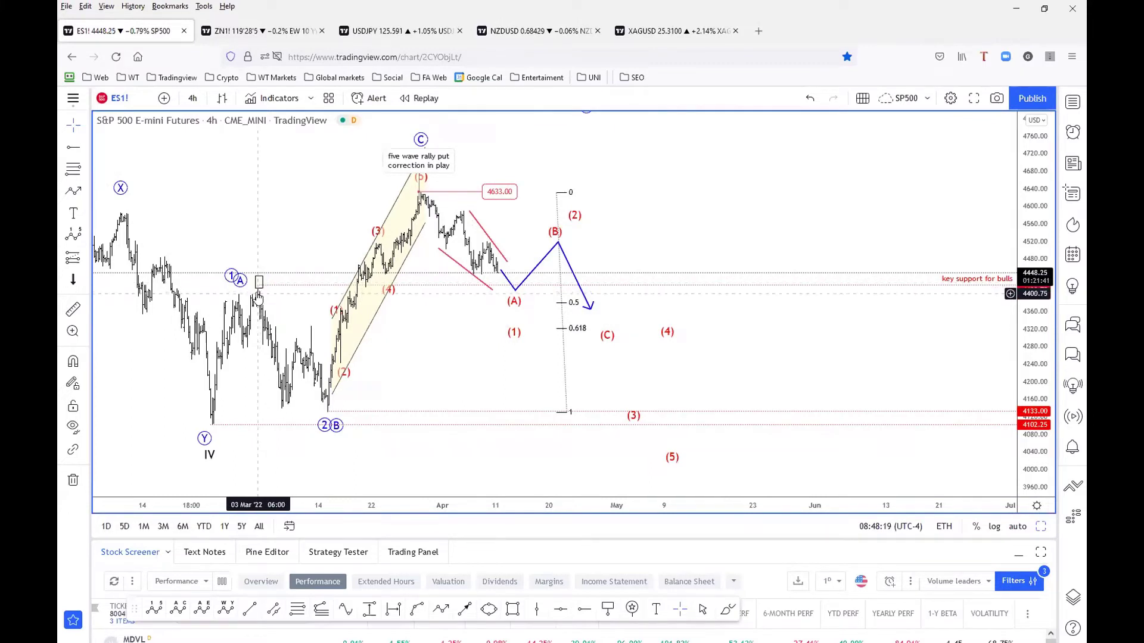
- Select the blue projected wave path, view its options, then dismiss the menu
left_click(515, 303)
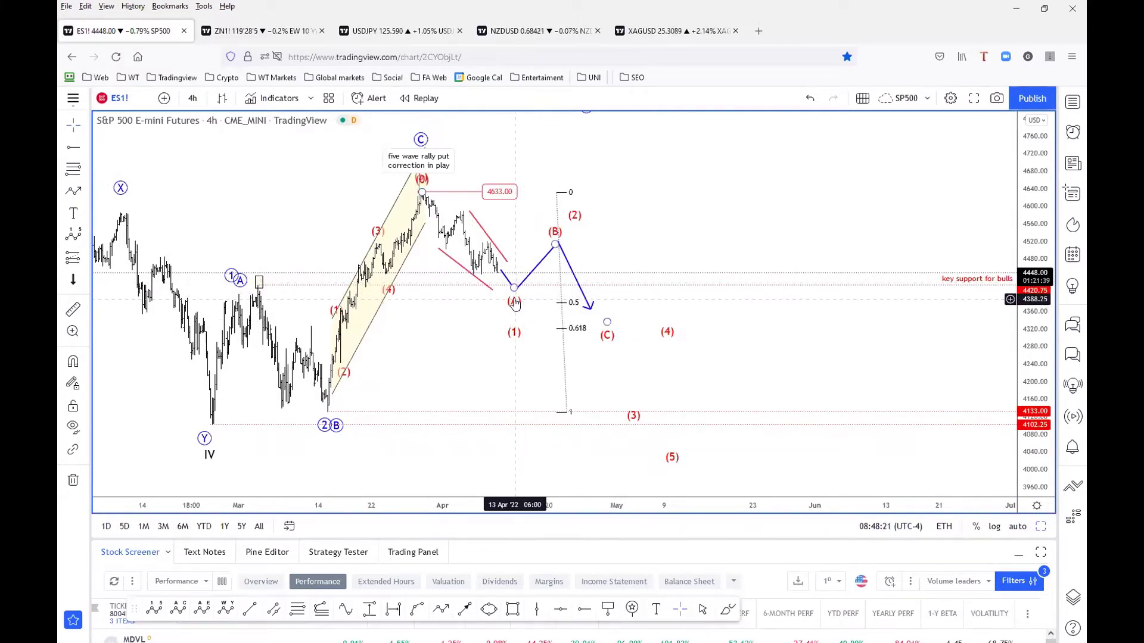
right_click(603, 344)
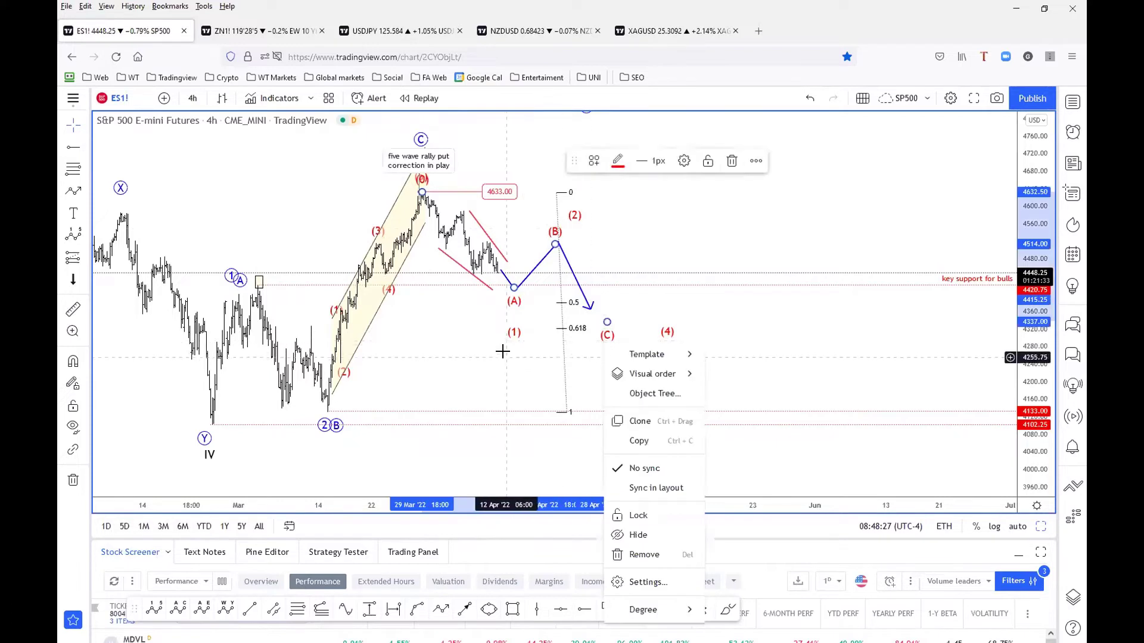
left_click(501, 351)
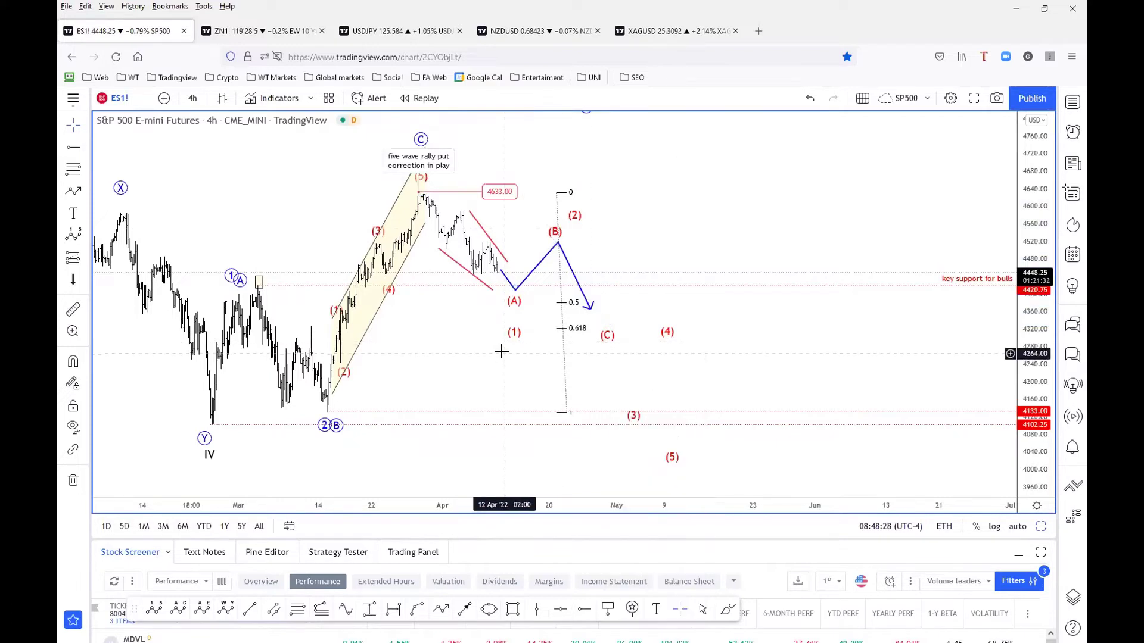
- Load the AUDUSD layout from the WT Markets bookmarks, confirming Leave page
left_click(275, 83)
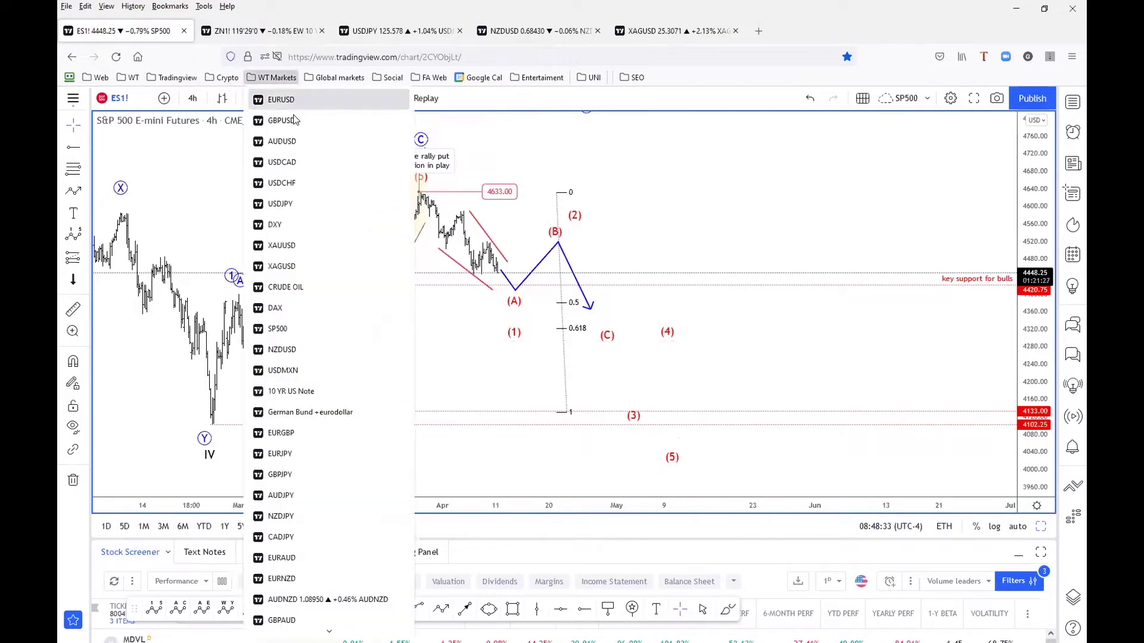
left_click(280, 142)
left_click(596, 393)
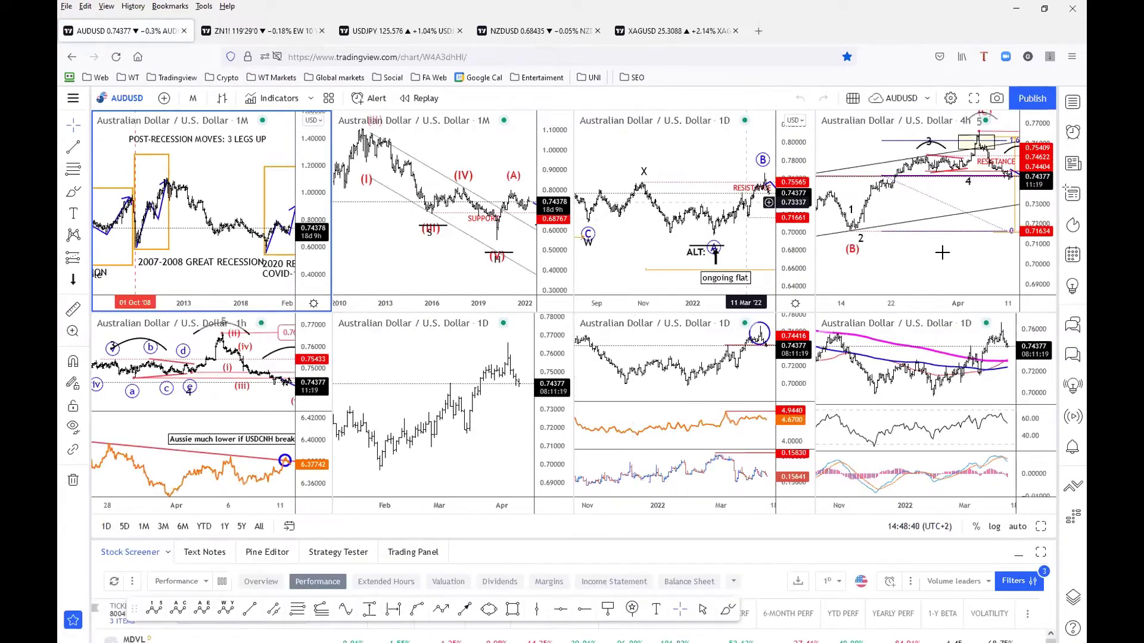
- Maximize the bottom daily AUDUSD chart with Alt+Enter to review it, then restore the grid
left_click(481, 383)
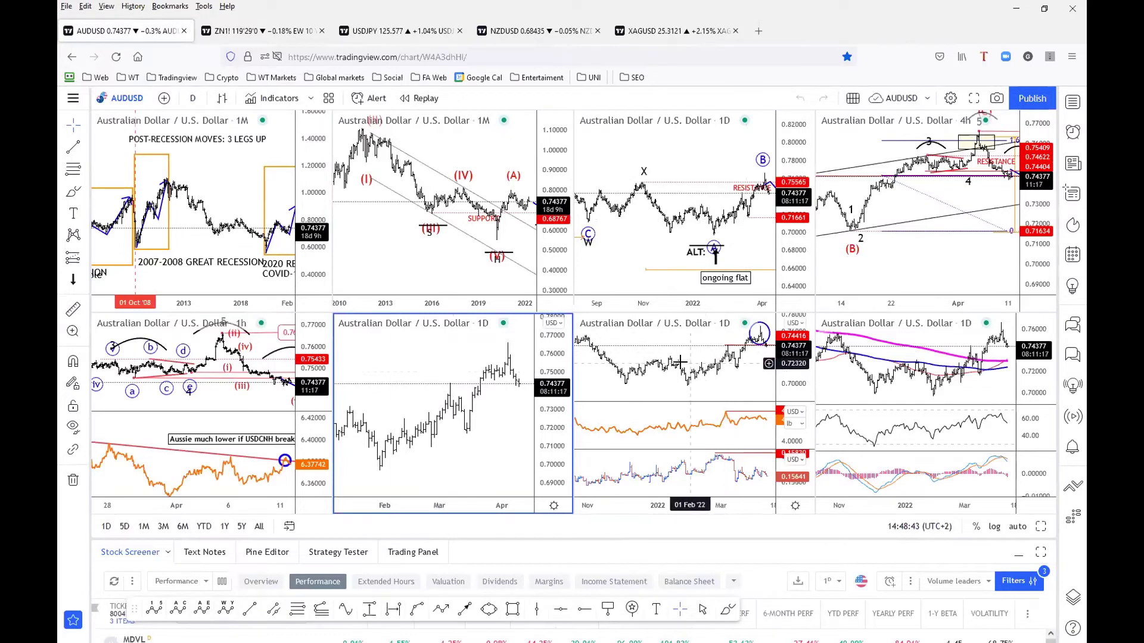
left_click(682, 493)
key("alt+Return")
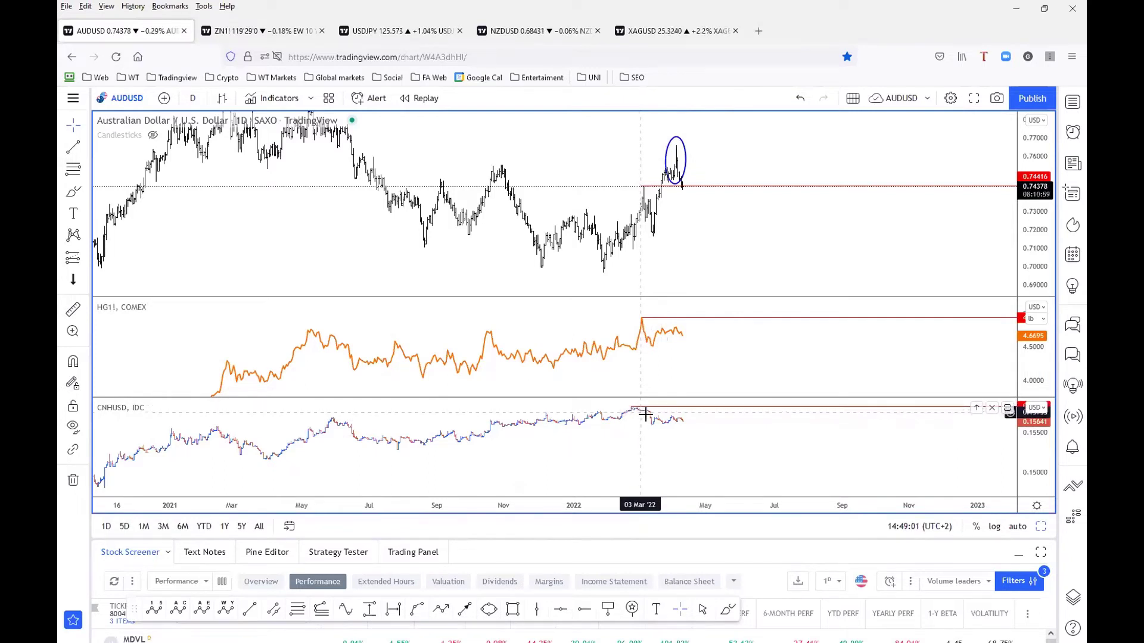
scroll(679, 225, "up", 1)
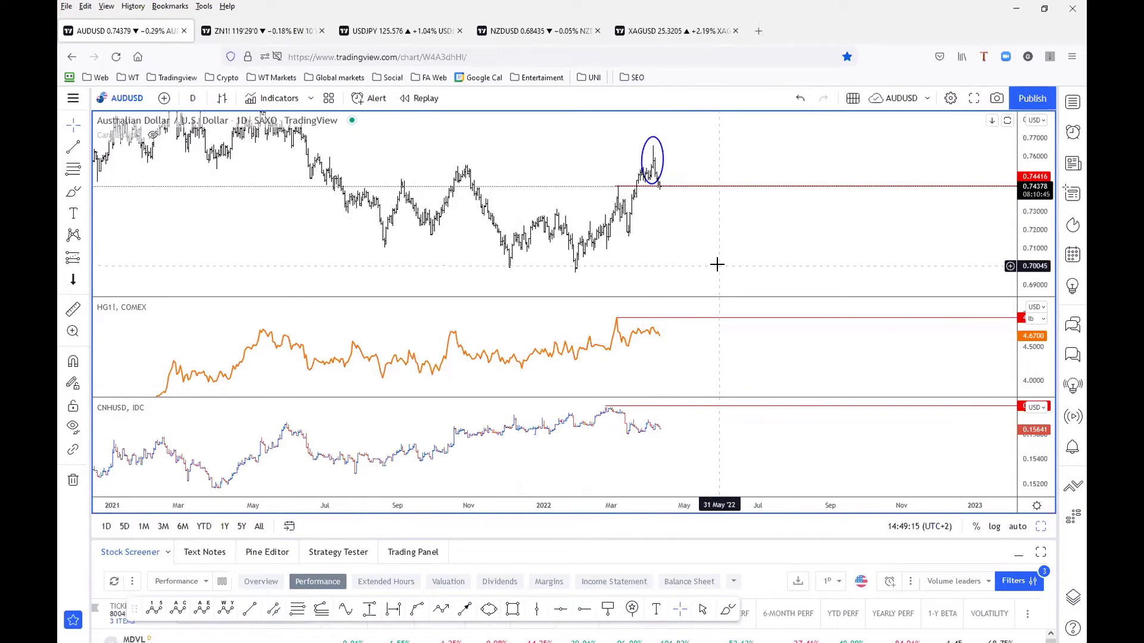
left_click(1041, 528)
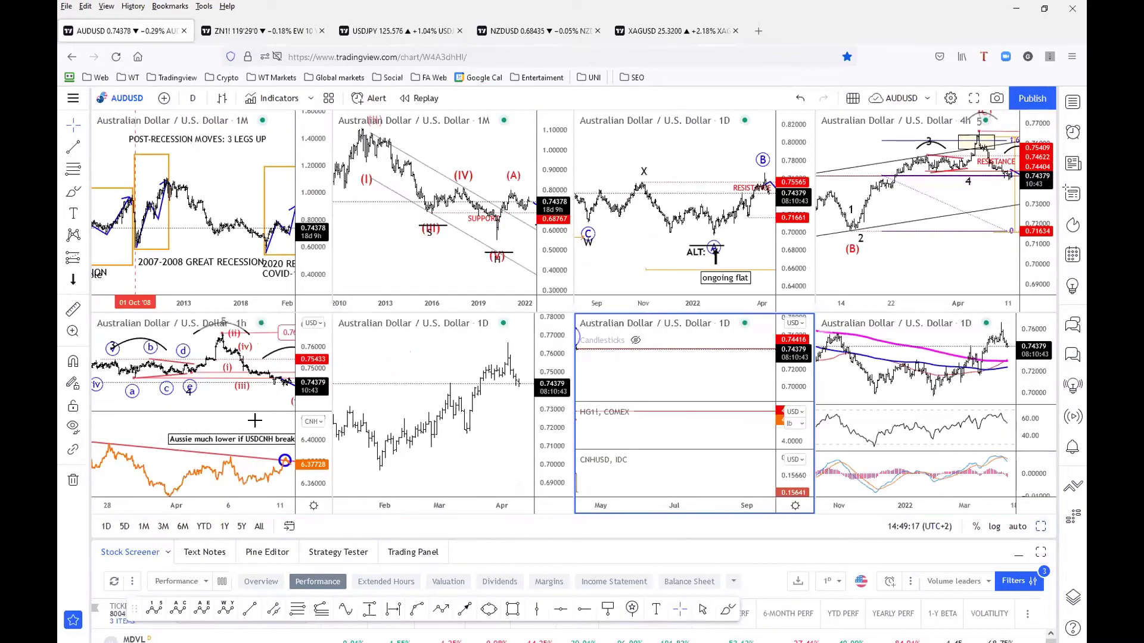
- On the maximized 1h AUDUSD chart, extend the blue projection arrow's end slightly right
left_click(1041, 527)
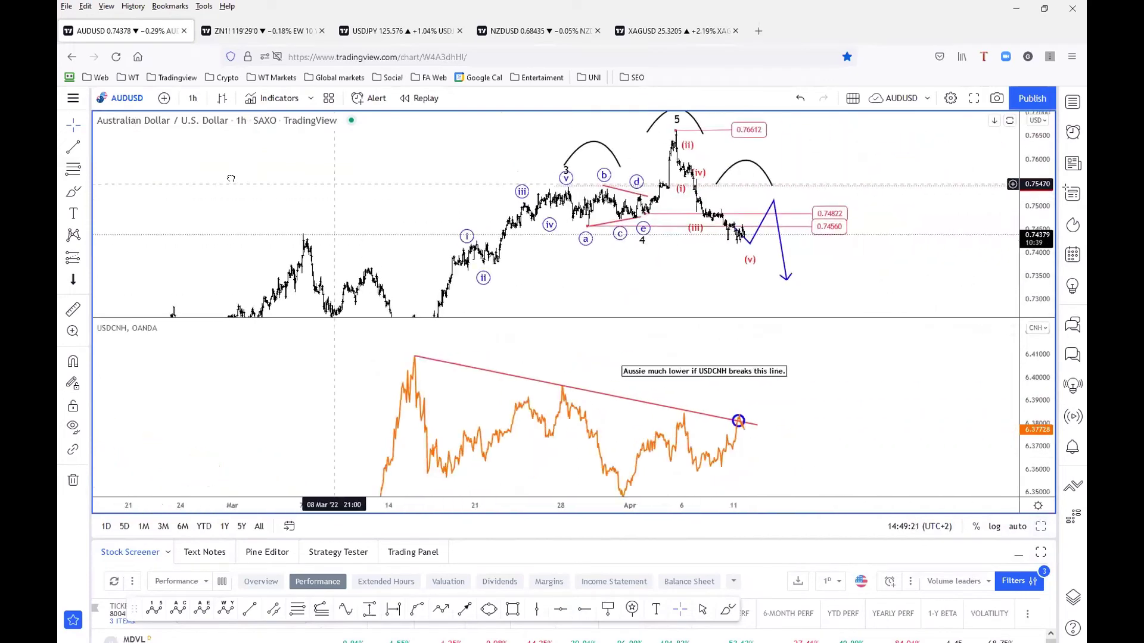
mouse_move(533, 237)
left_mouse_down()
mouse_move(601, 192)
mouse_move(569, 196)
left_mouse_up()
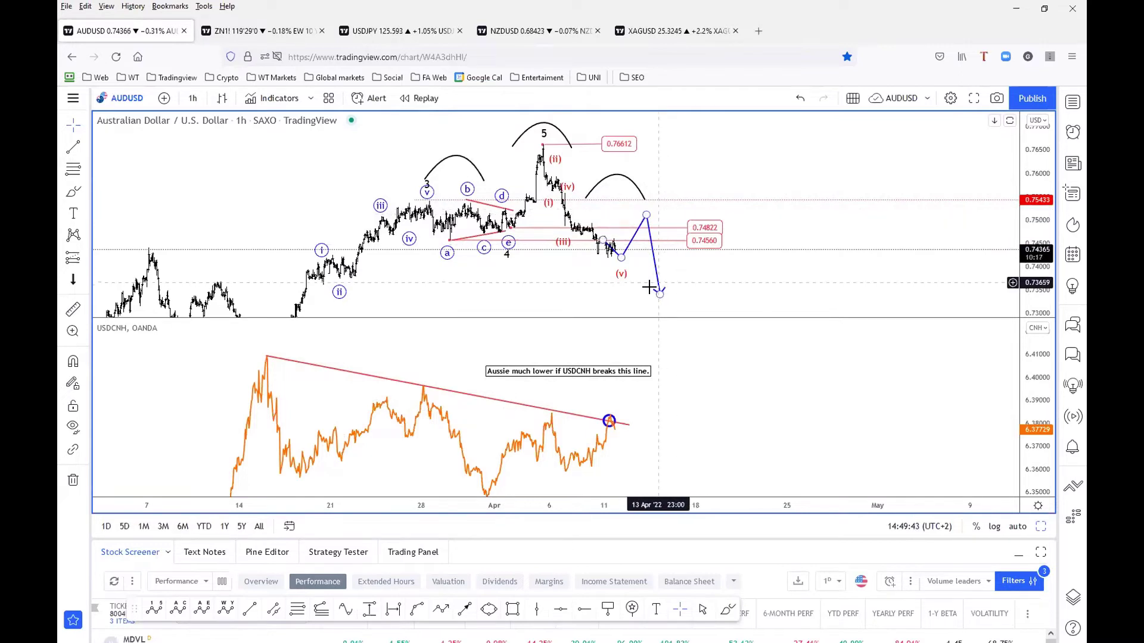
left_click_drag(659, 291, 665, 293)
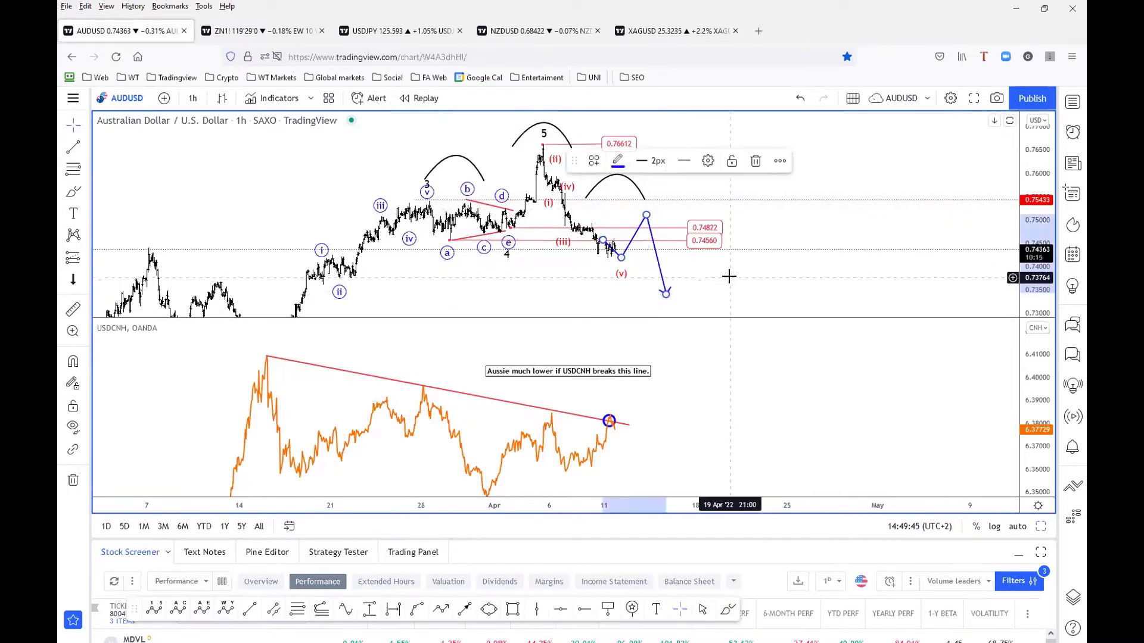
left_click(767, 279)
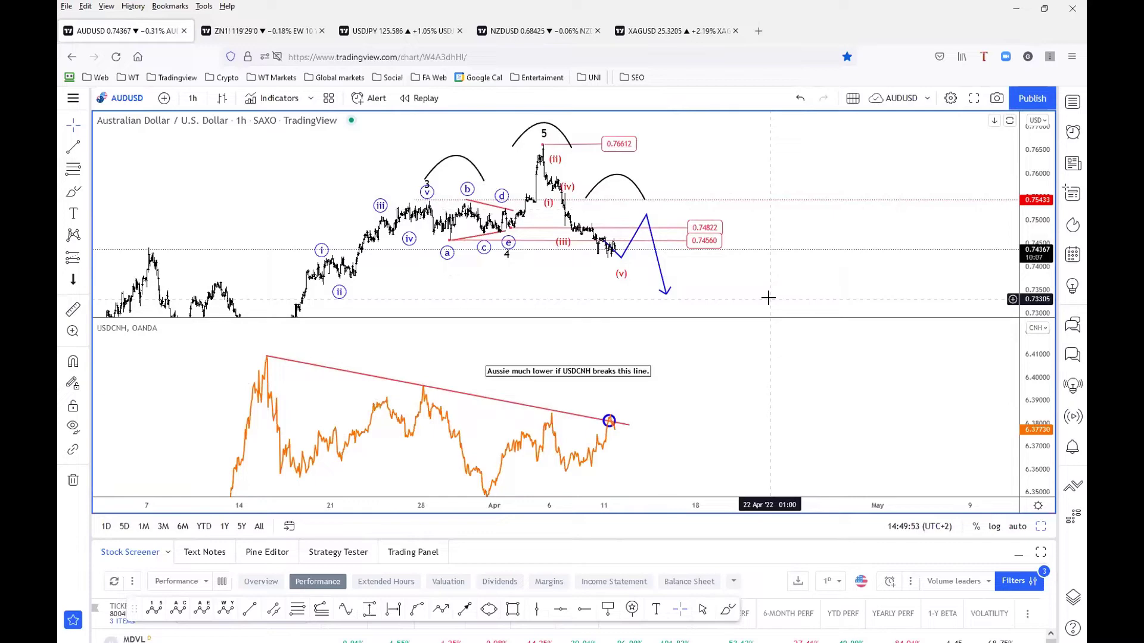
- Restore the eight-chart AUDUSD layout and make the top daily pane active
left_click(1039, 526)
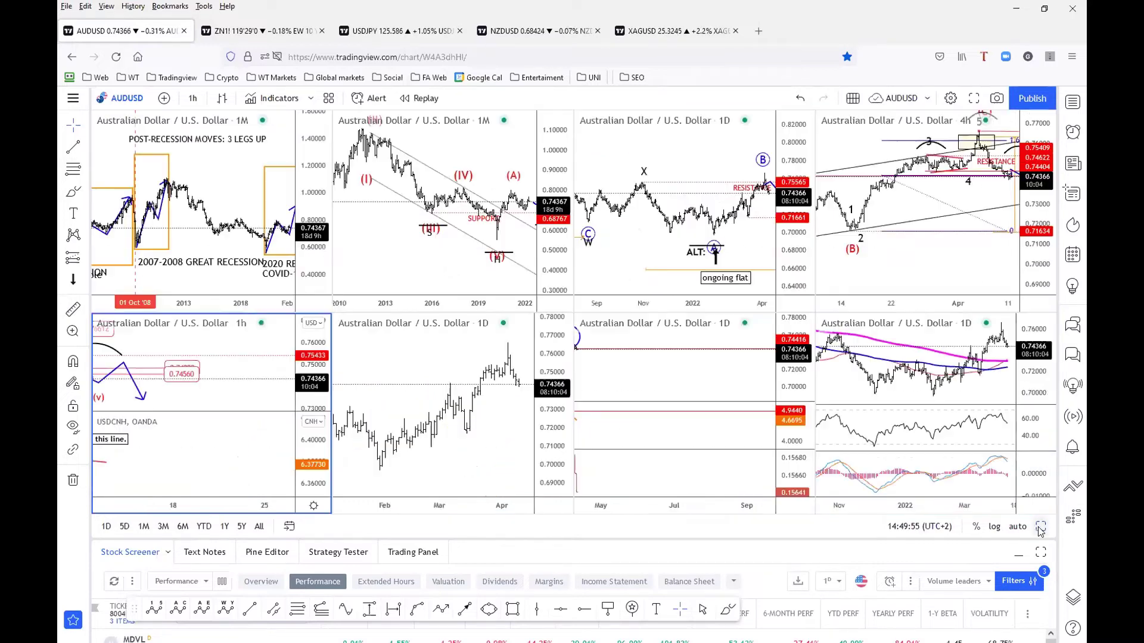
left_click(694, 147)
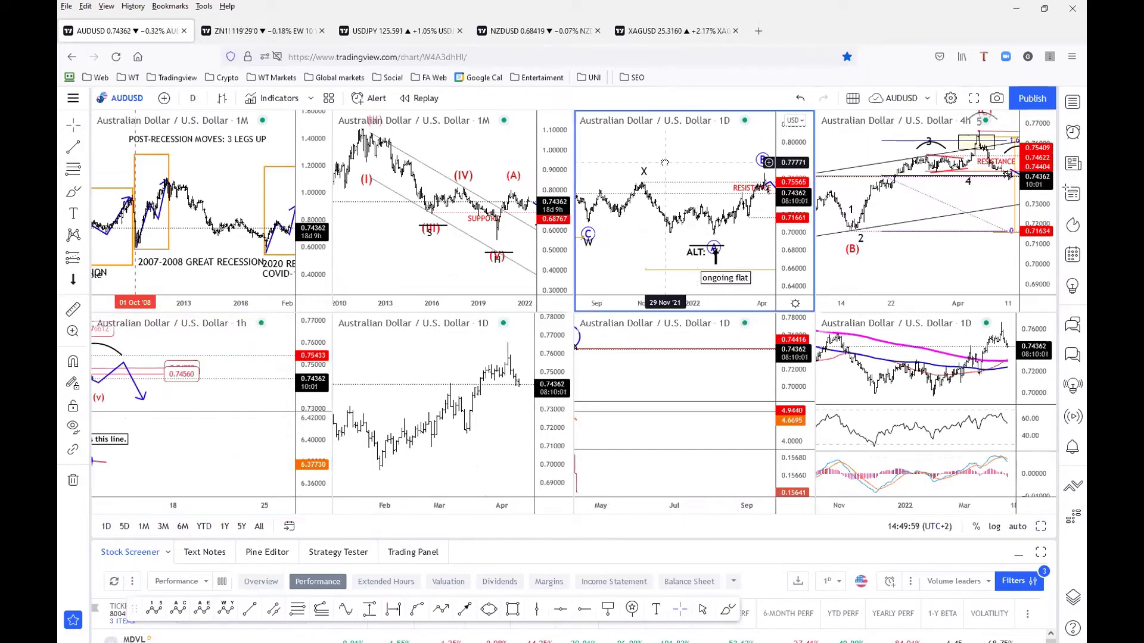
left_click(271, 77)
- Load the Crude Oil layout and maximize its weekly chart, panning ahead of 2022
left_click(282, 290)
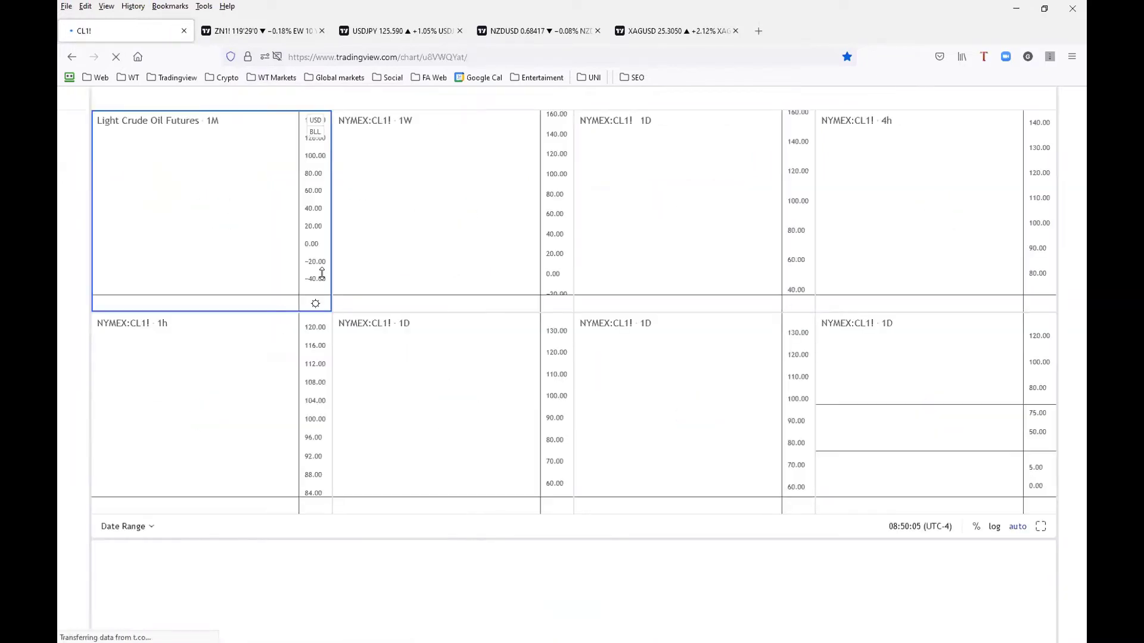
left_click(538, 236)
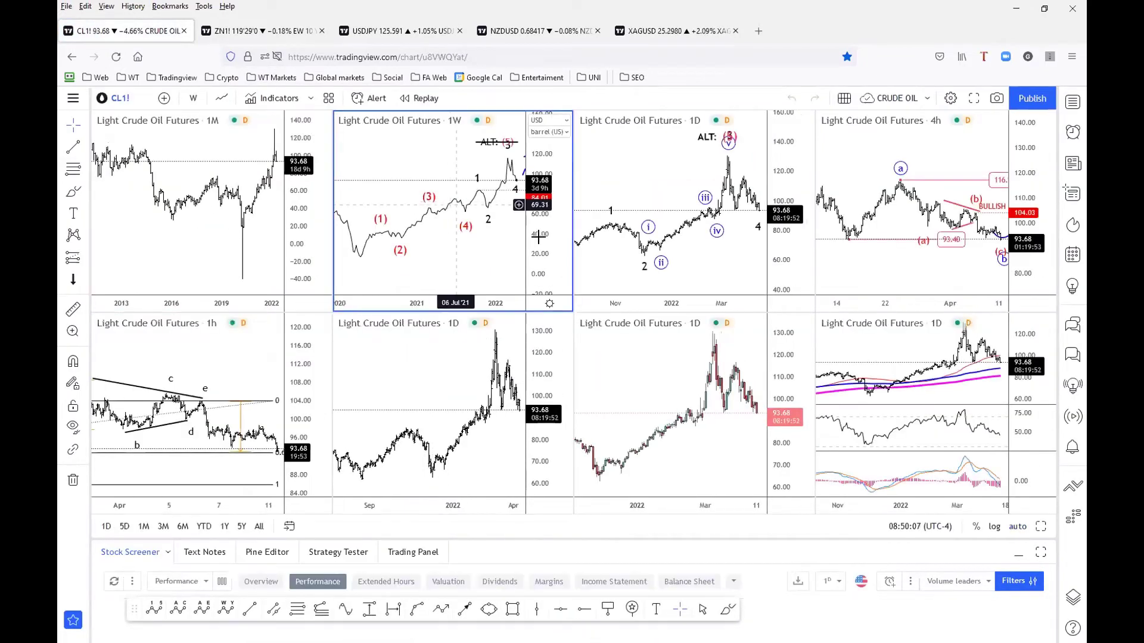
key("alt+Return")
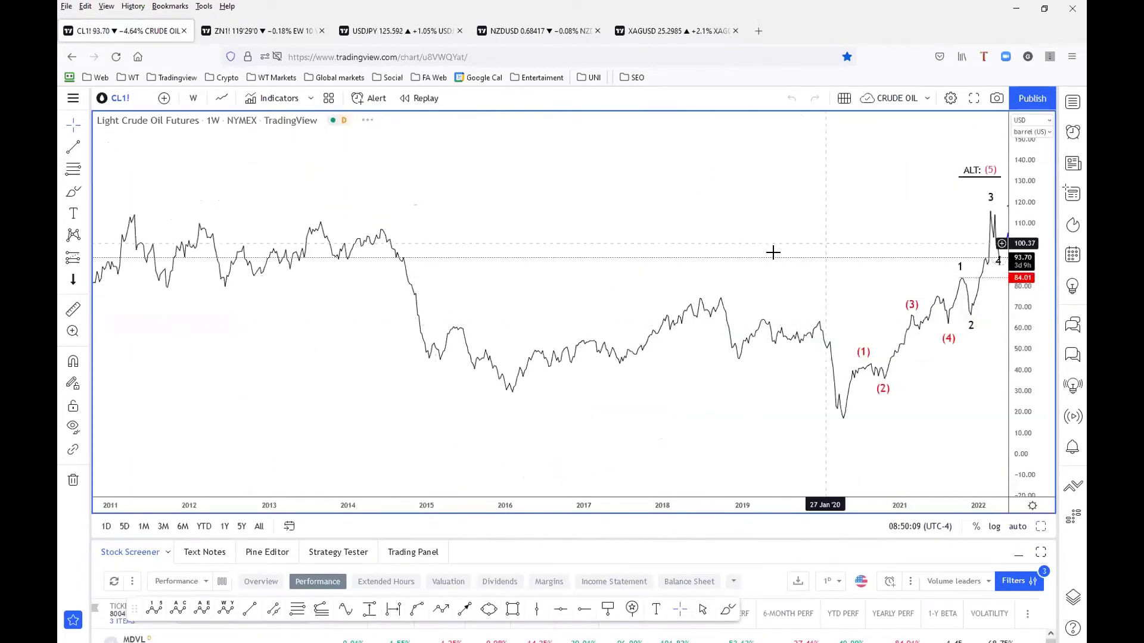
left_click_drag(773, 253, 519, 272)
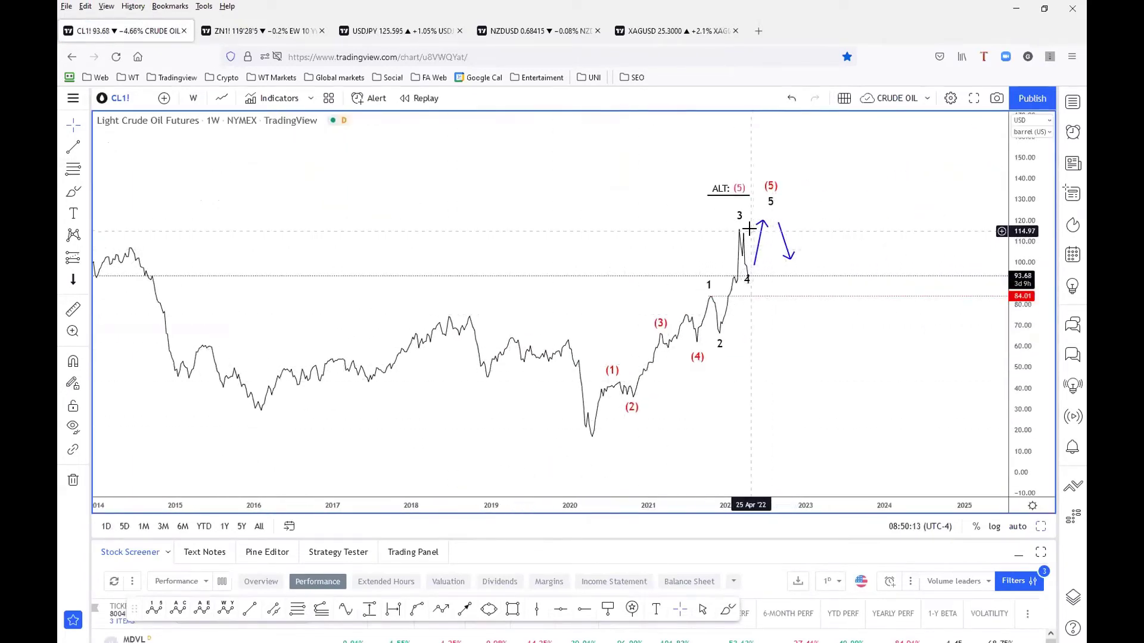
- Lower the weekly count's wave 4 point to about 93, then restore the crude oil grid
left_click_drag(746, 267, 747, 275)
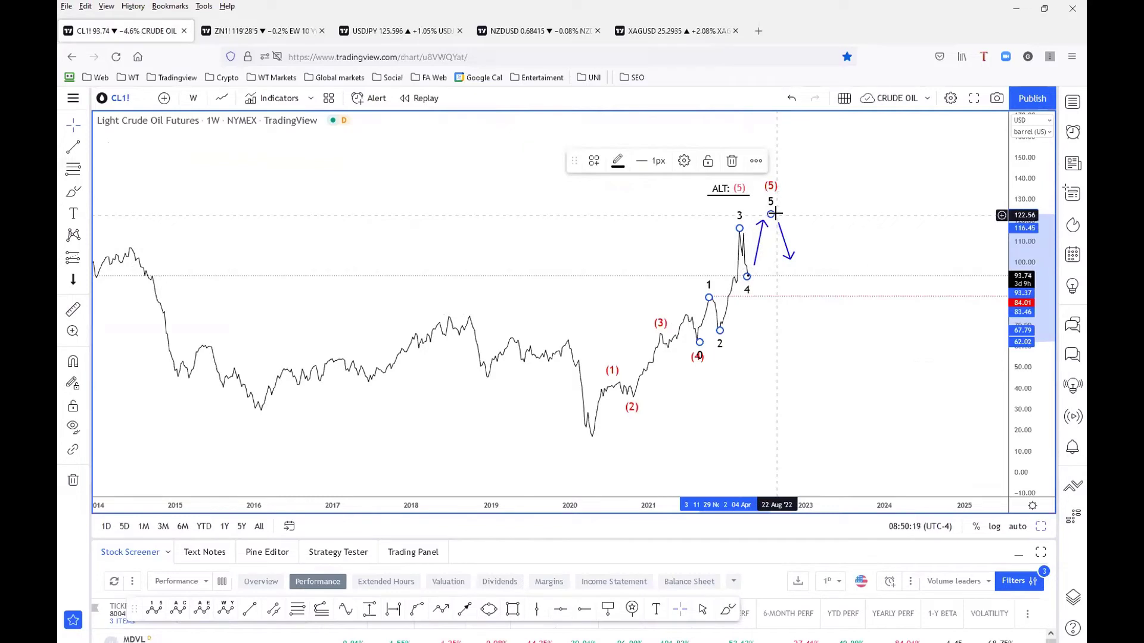
left_click(774, 337)
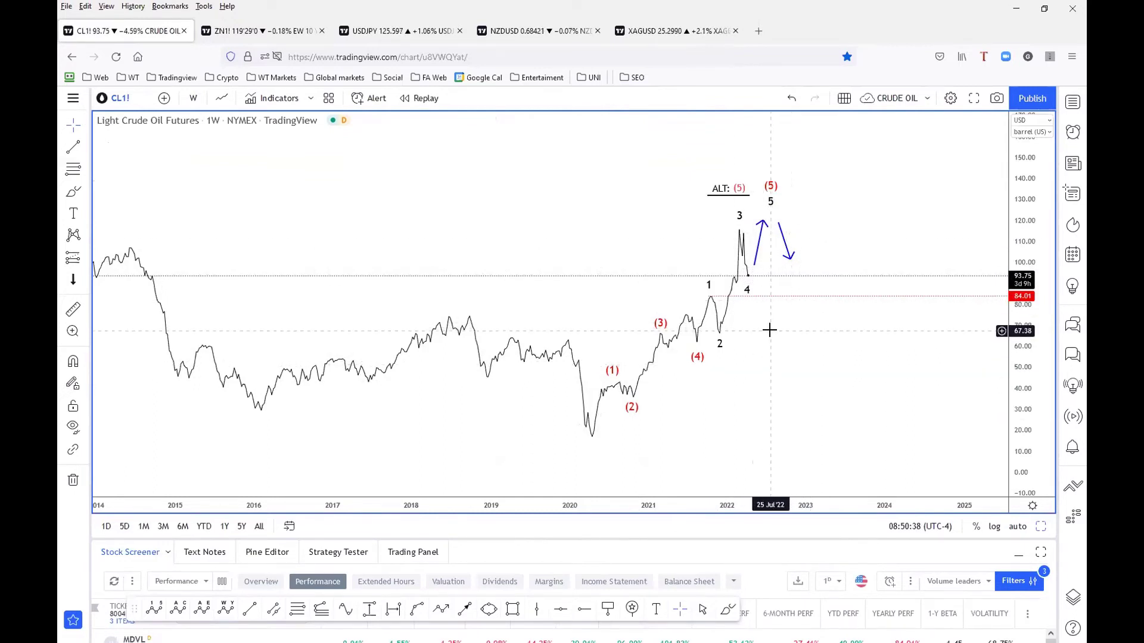
left_click(1041, 526)
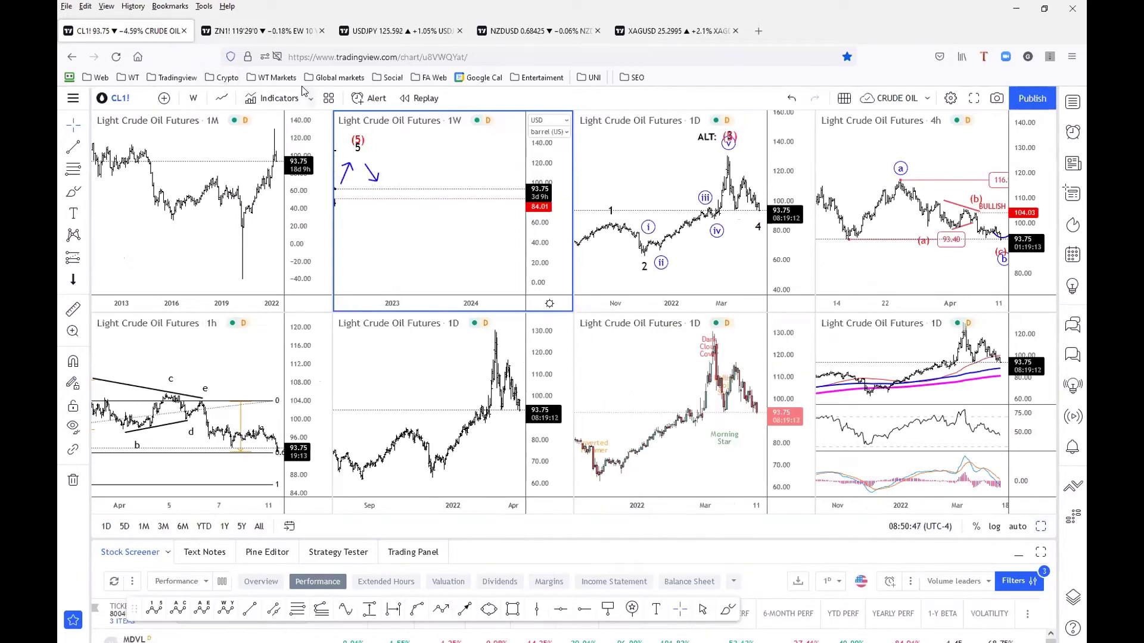
left_click(272, 77)
- Load the U.S. Dollar Index layout and maximize its weekly chart with Alt+Enter
left_click(305, 224)
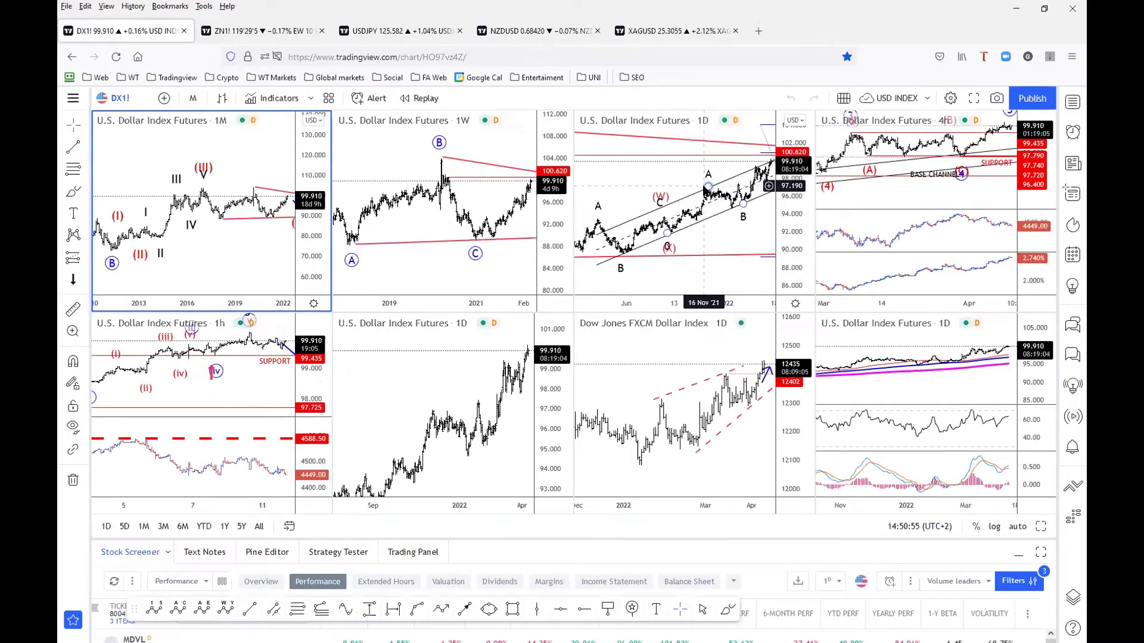
left_click_drag(678, 171, 653, 179)
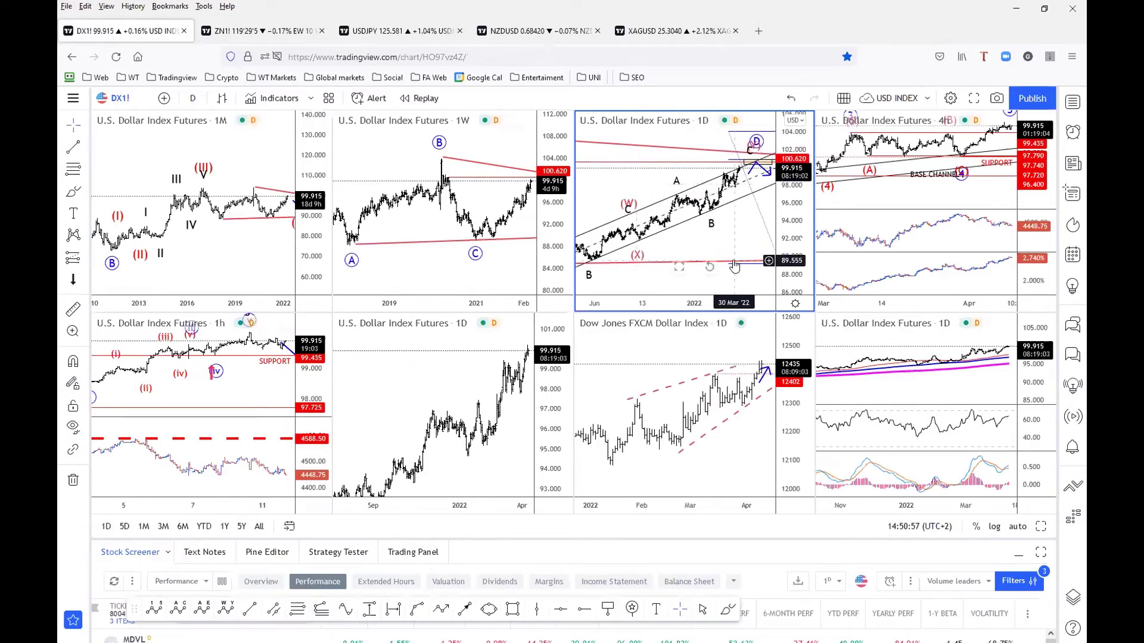
left_click(428, 256)
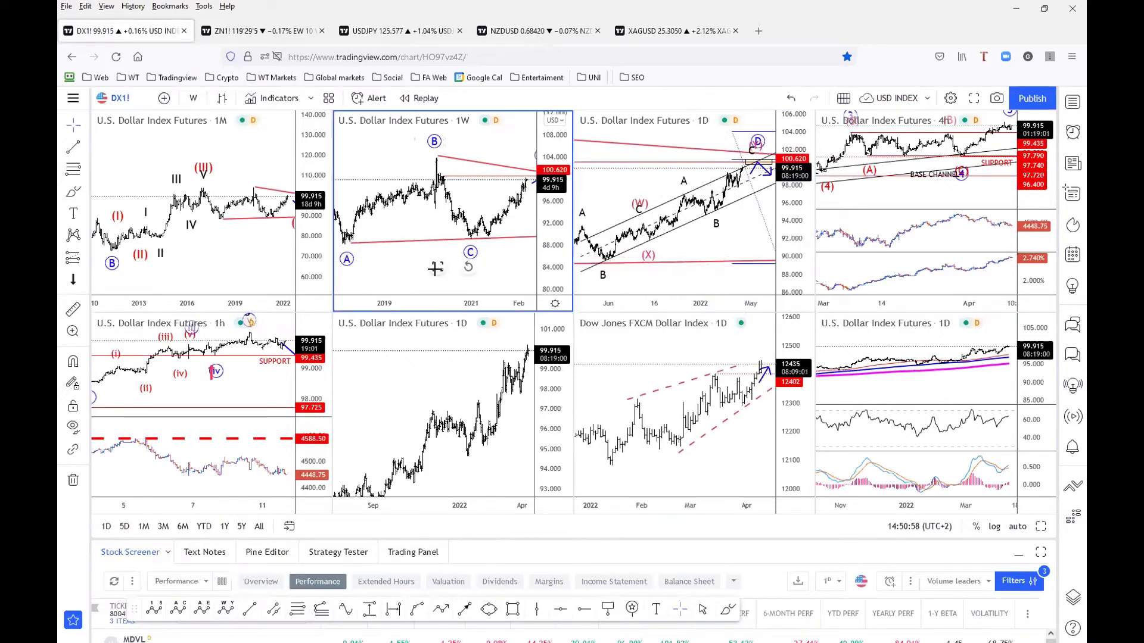
key("alt+Return")
- Pan and rescale the weekly chart to show the D/E triangle (IV) and the (V) target
left_click_drag(647, 308, 383, 255)
scroll(705, 397, "up", 2)
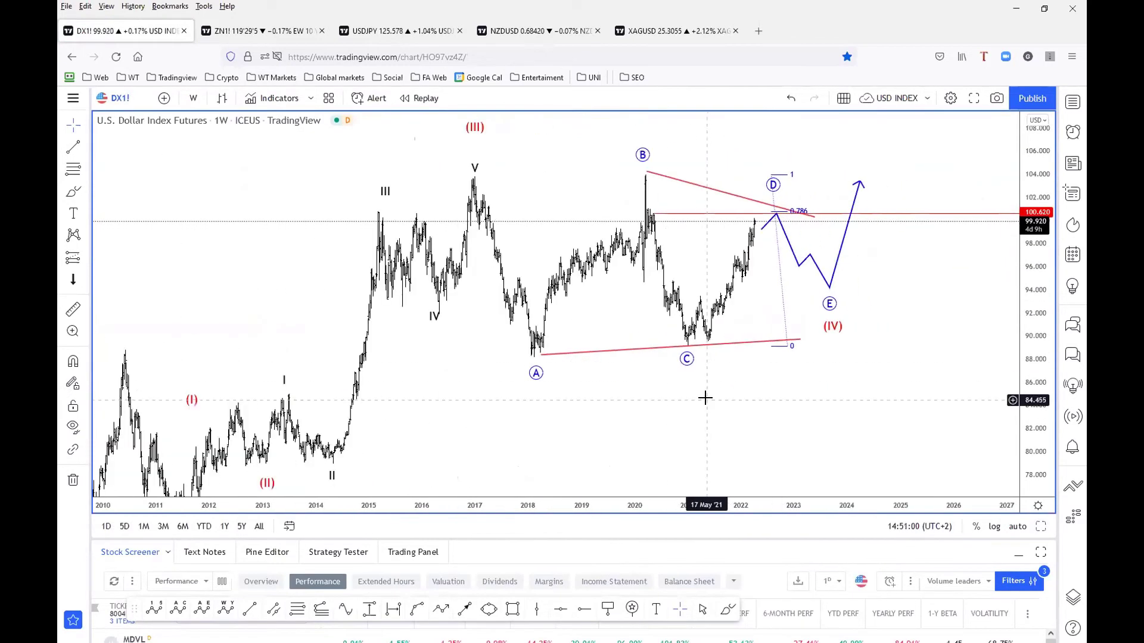
scroll(697, 399, "down", 2)
left_click_drag(751, 395, 642, 409)
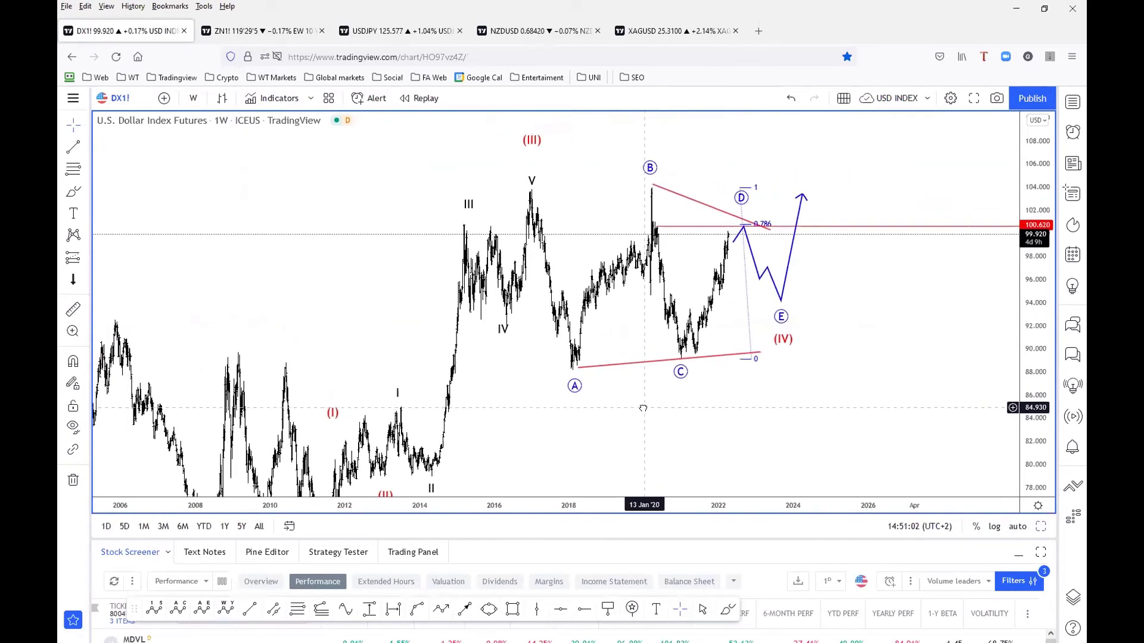
left_click_drag(1045, 208, 1046, 251)
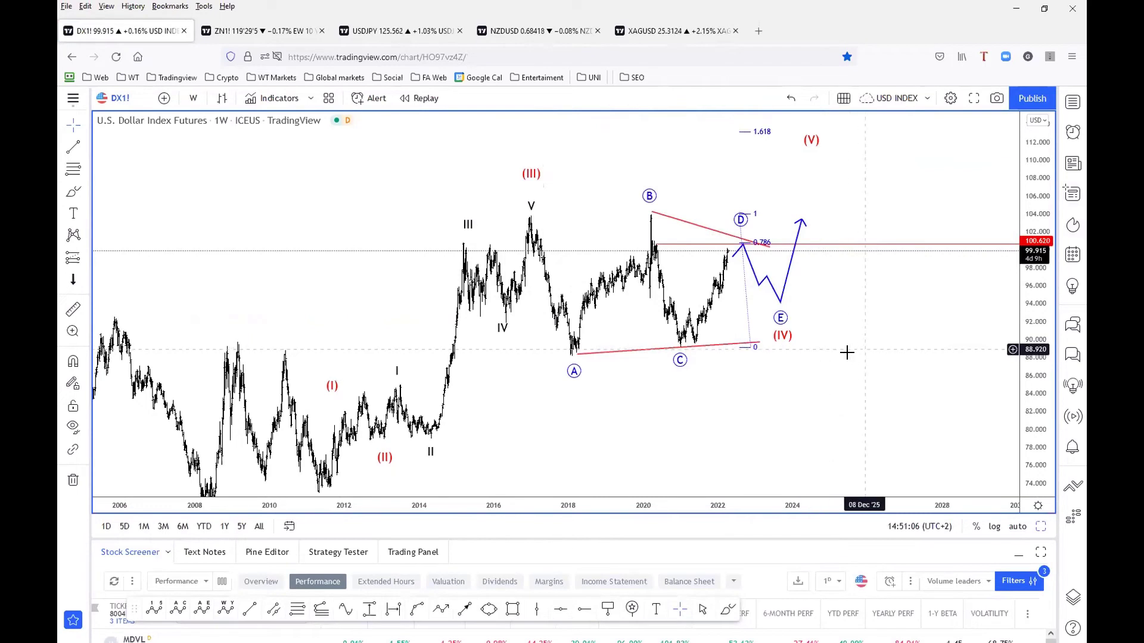
left_click_drag(842, 353, 809, 355)
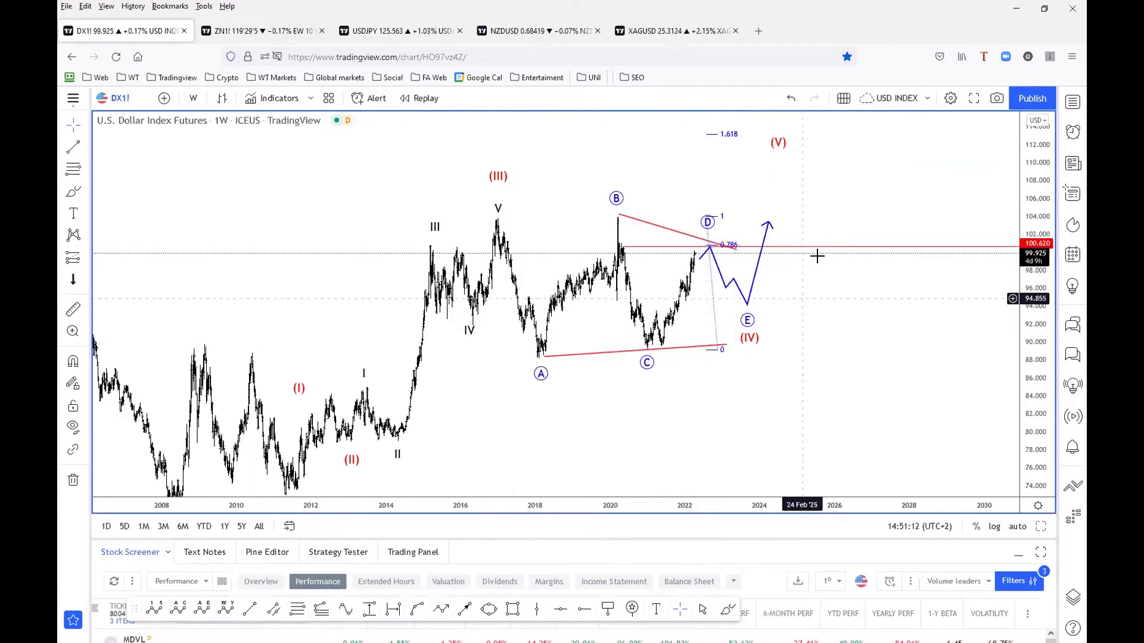
scroll(795, 279, "up", 1)
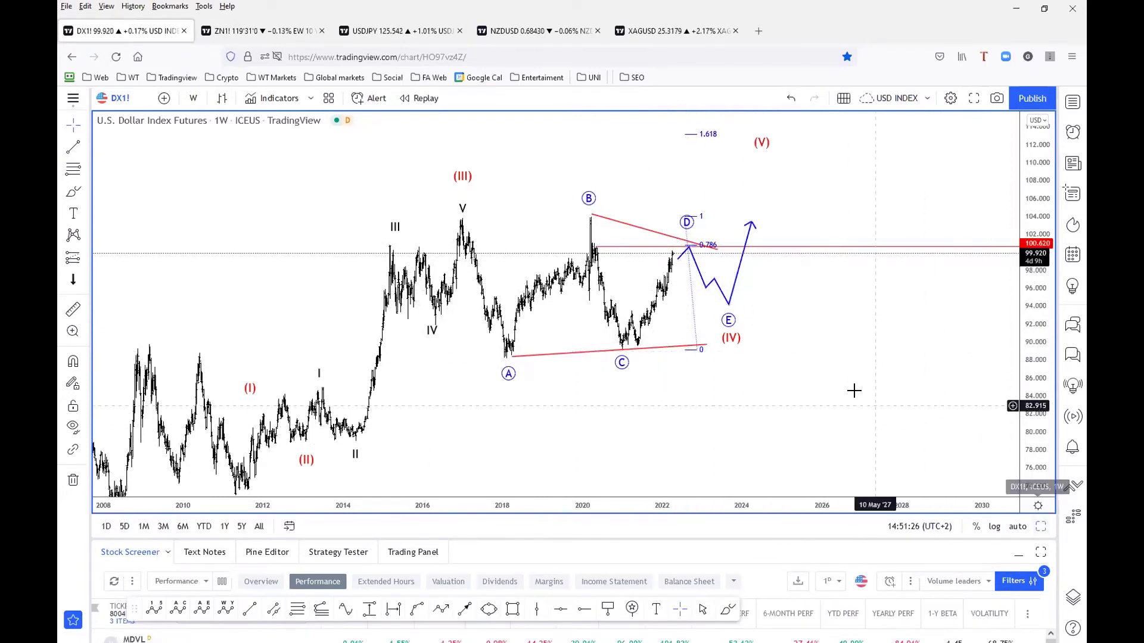
left_click_drag(846, 404, 843, 407)
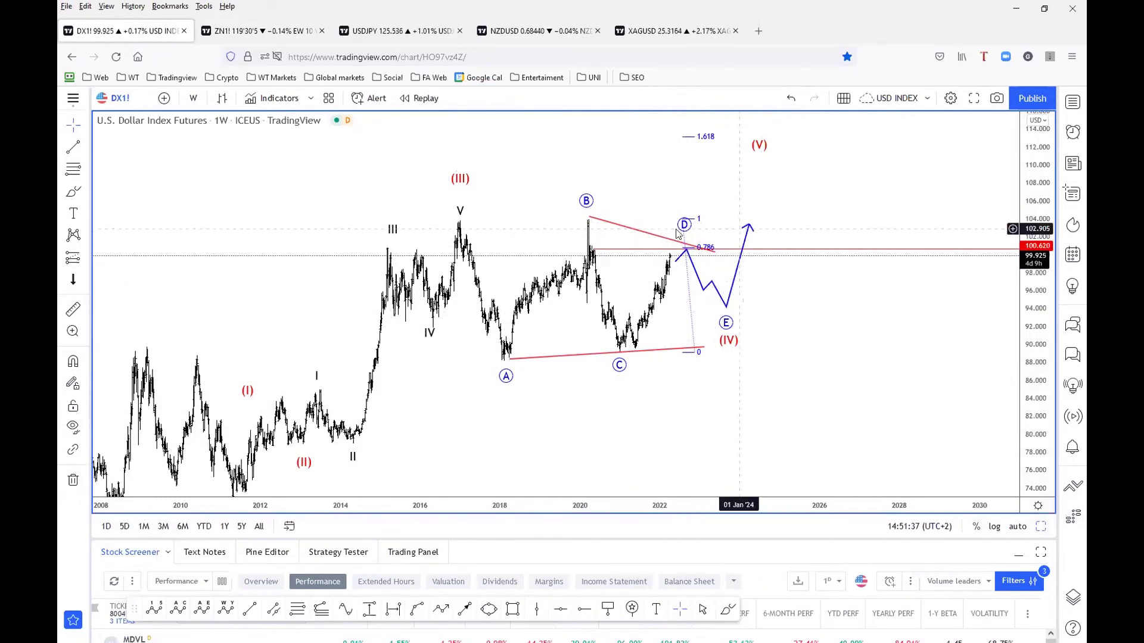
- Restore the dollar index grid and enlarge its daily chart
left_click(1041, 527)
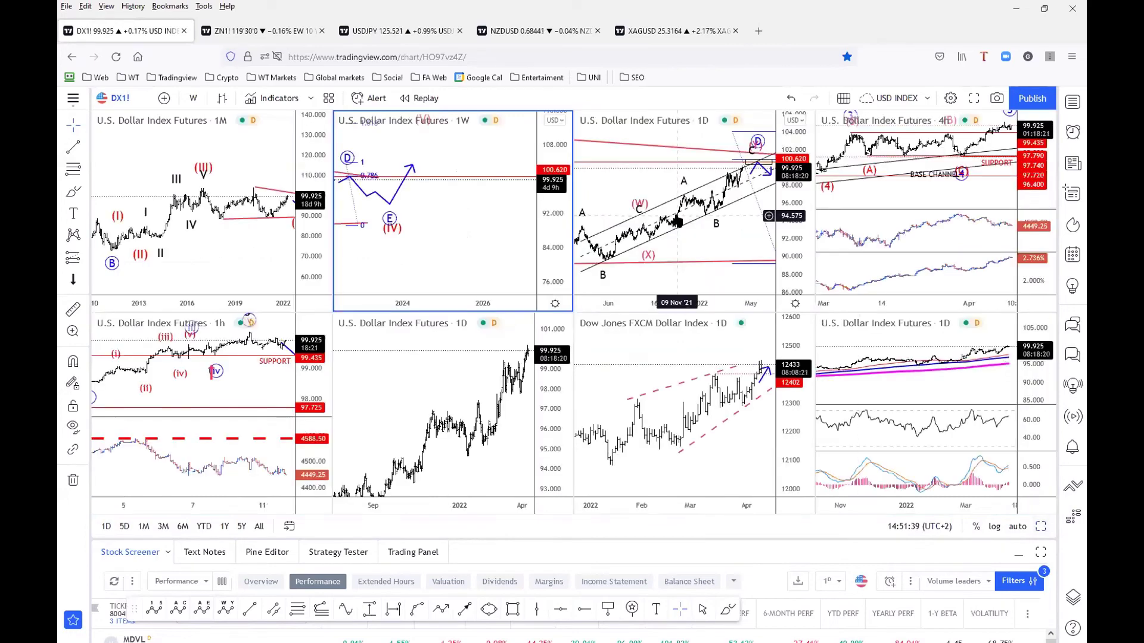
left_click(731, 226)
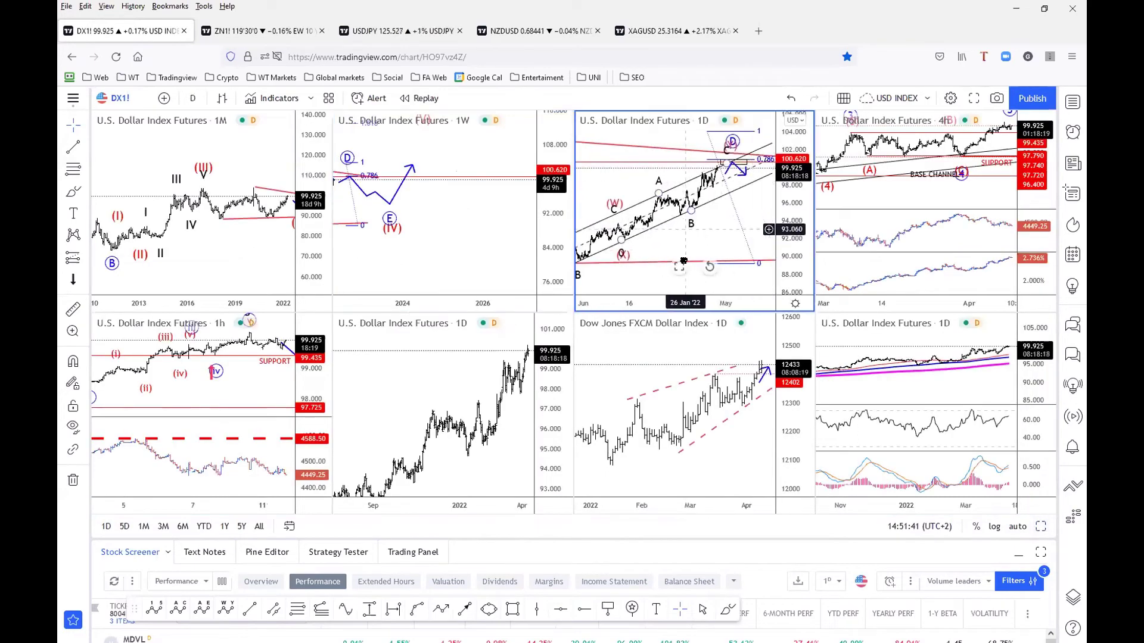
left_click(679, 266)
- Scroll and pan the daily chart to bring the 2020 wave B peak and channel into view
scroll(798, 288, "right", 5)
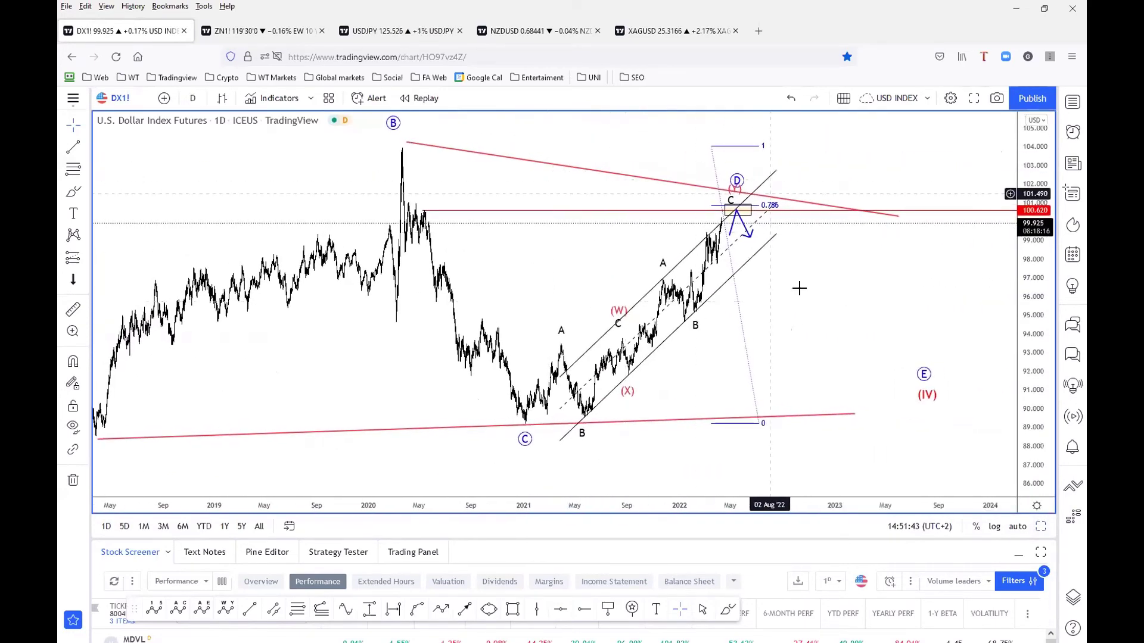
scroll(786, 307, "right", 3)
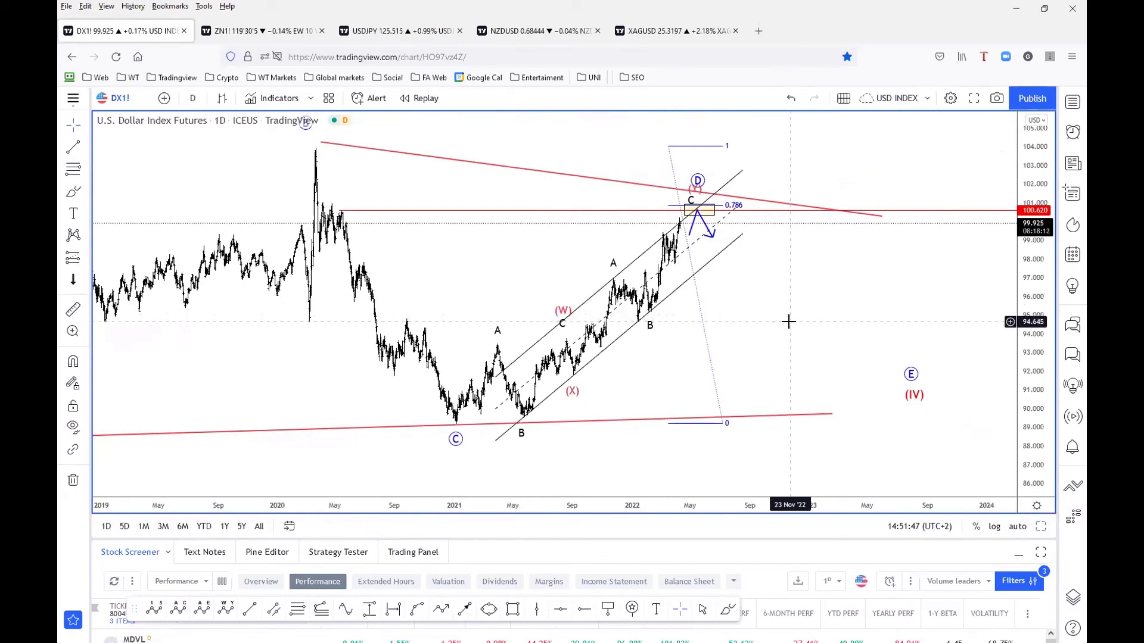
scroll(719, 325, "up", 1)
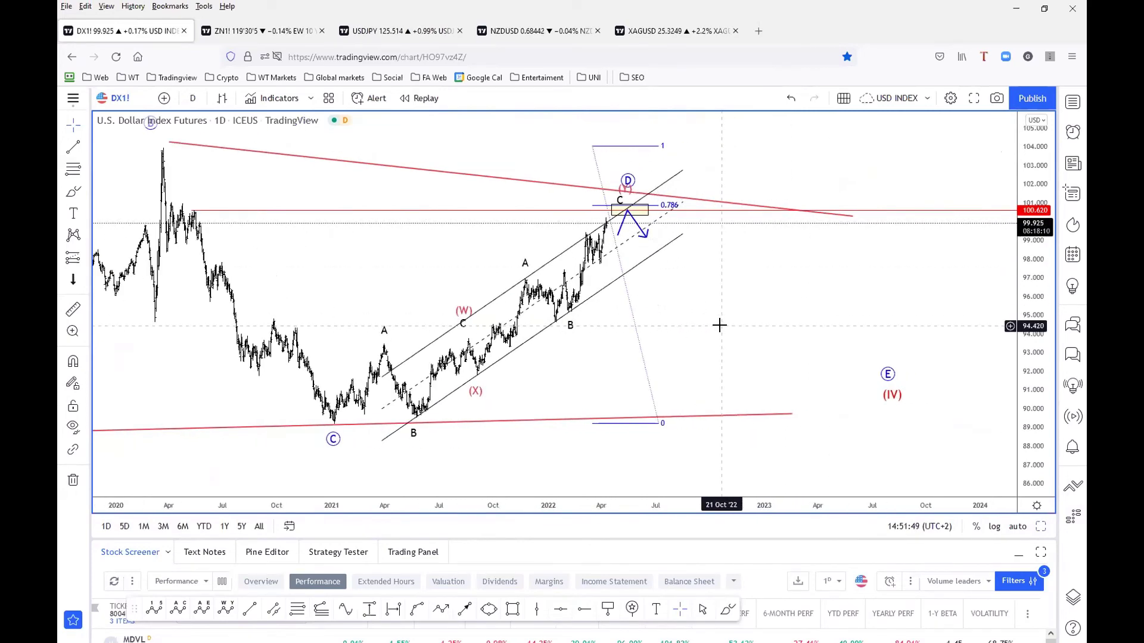
scroll(719, 325, "up", 1)
scroll(719, 325, "up", 1)
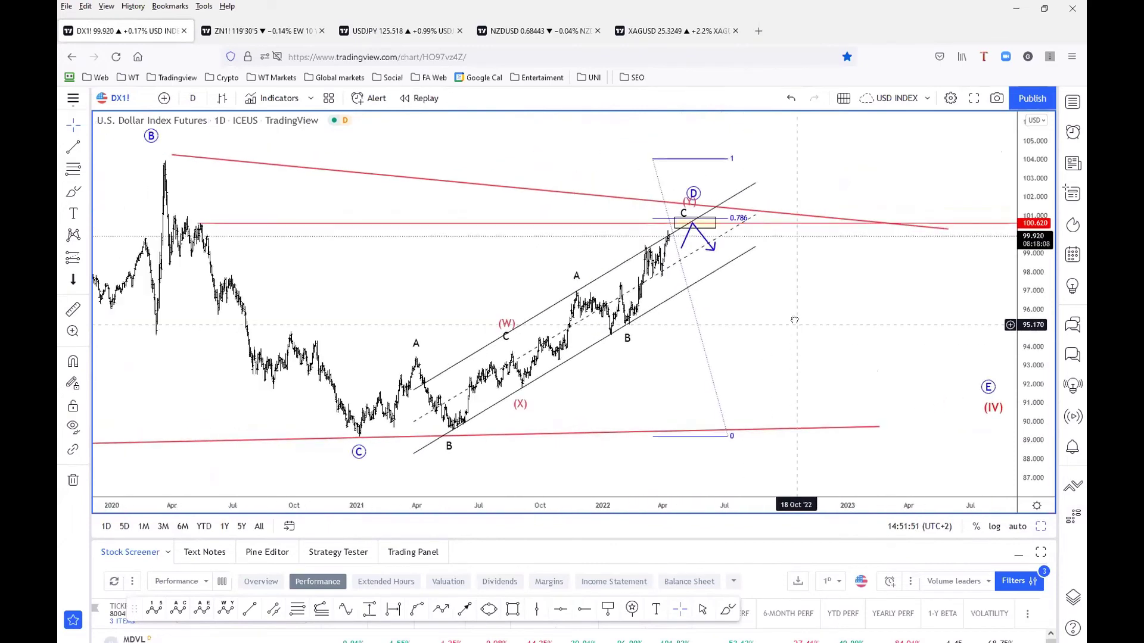
left_click_drag(658, 308, 776, 319)
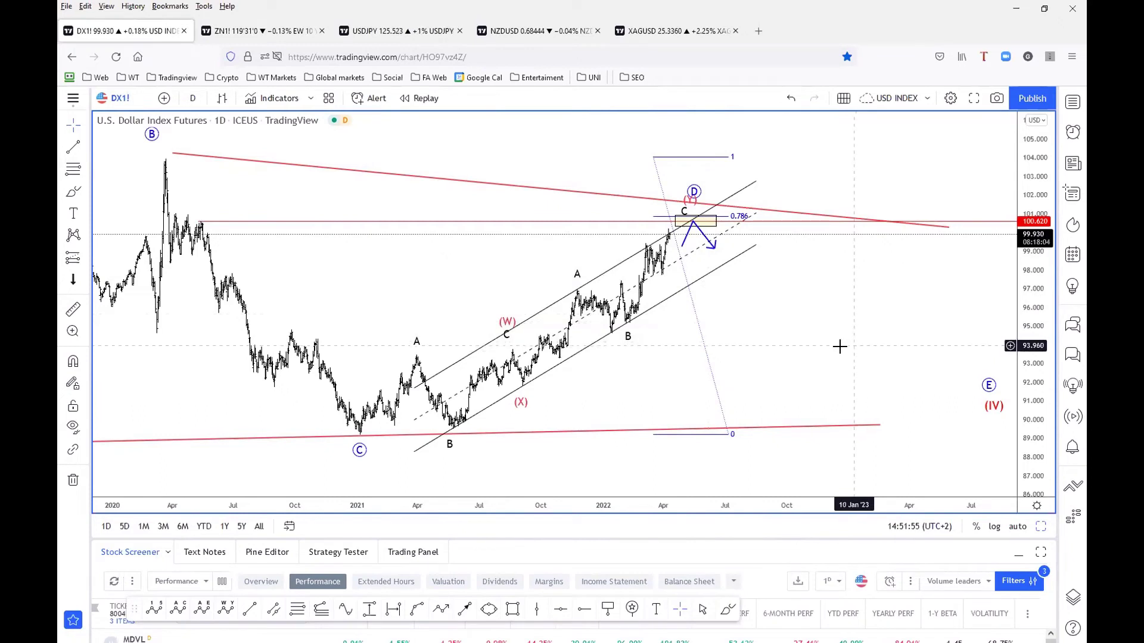
scroll(831, 353, "down", 1)
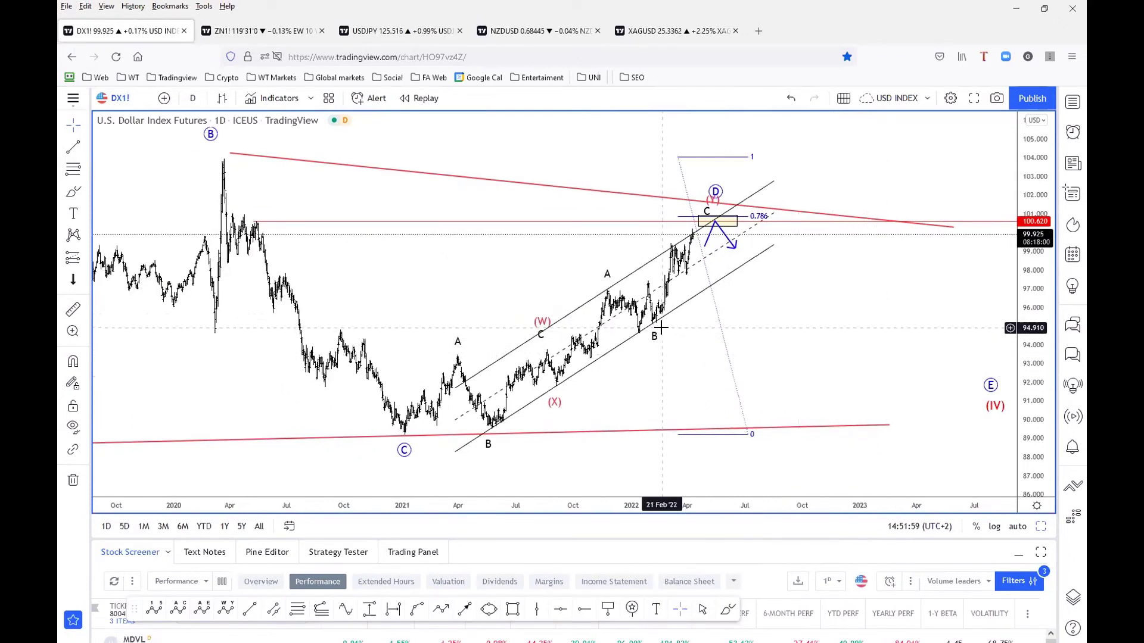
- Select the rising parallel channel, then pick another saved layout from the WT Markets bookmarks
left_click(637, 337)
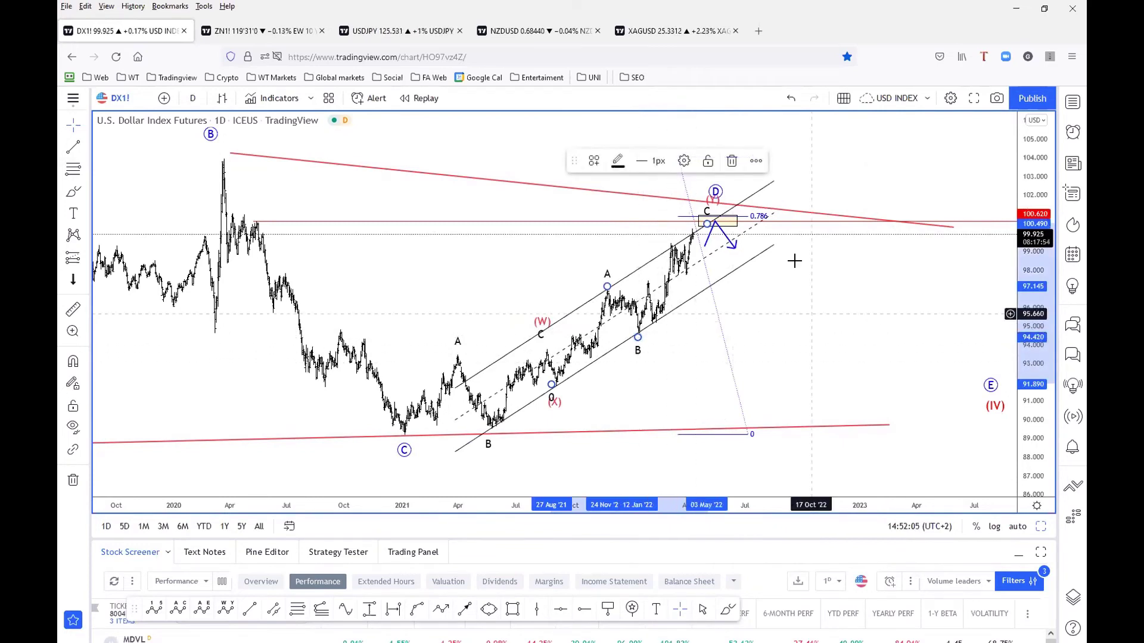
left_click(273, 77)
left_click(292, 103)
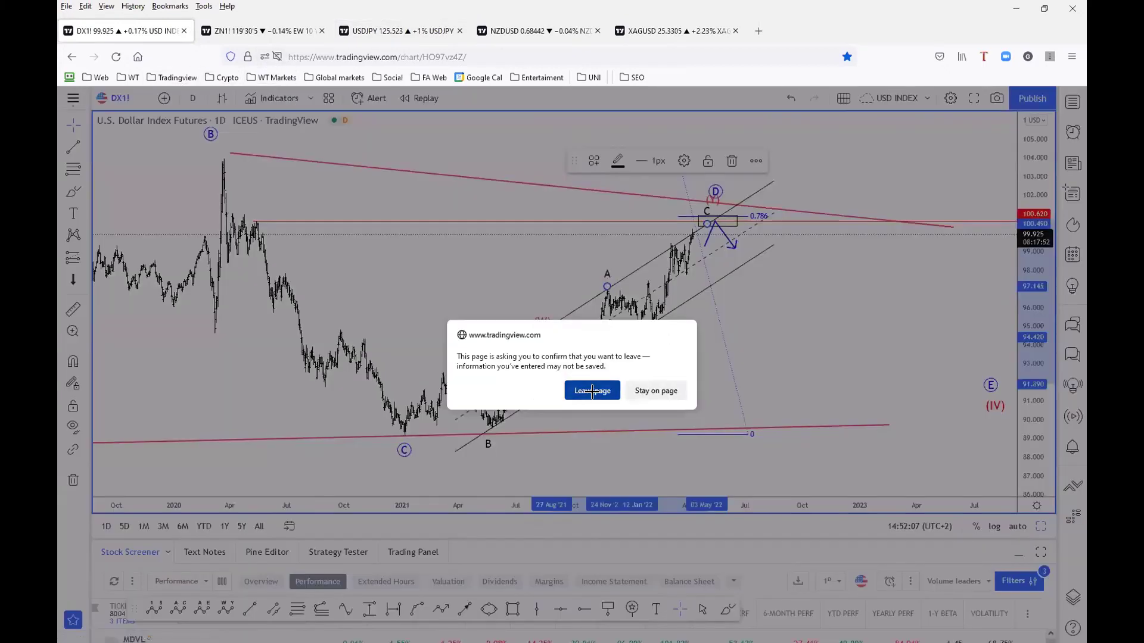
- Leave the page and maximize the EURUSD daily Count #2 chart, centering the wave count
left_click(594, 394)
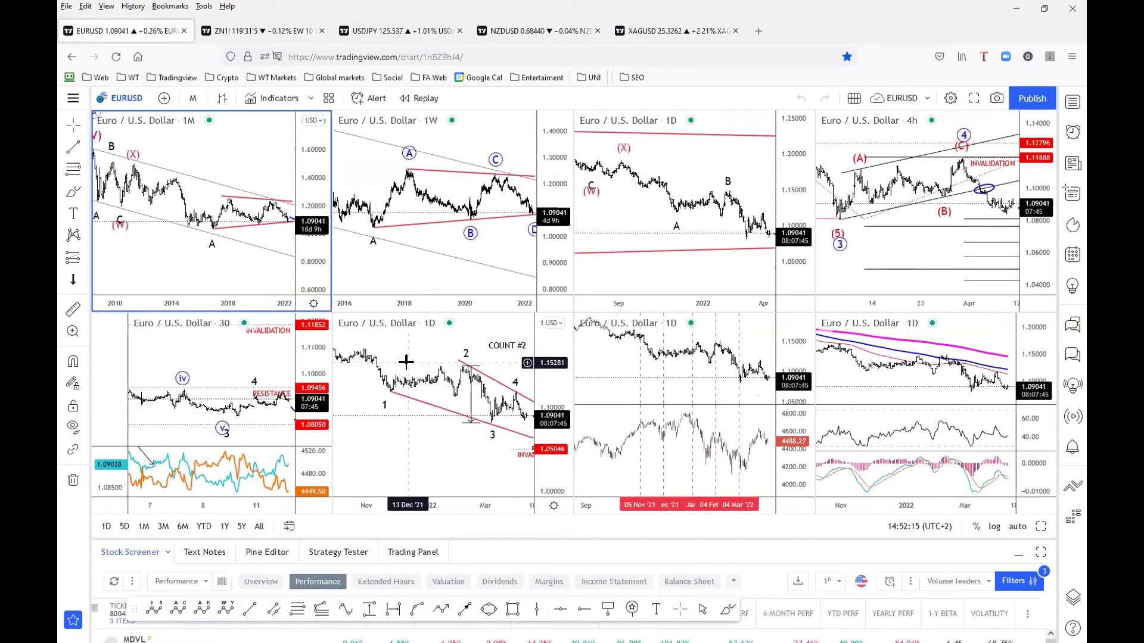
left_click(426, 372)
left_click(1040, 526)
left_click_drag(747, 294, 429, 313)
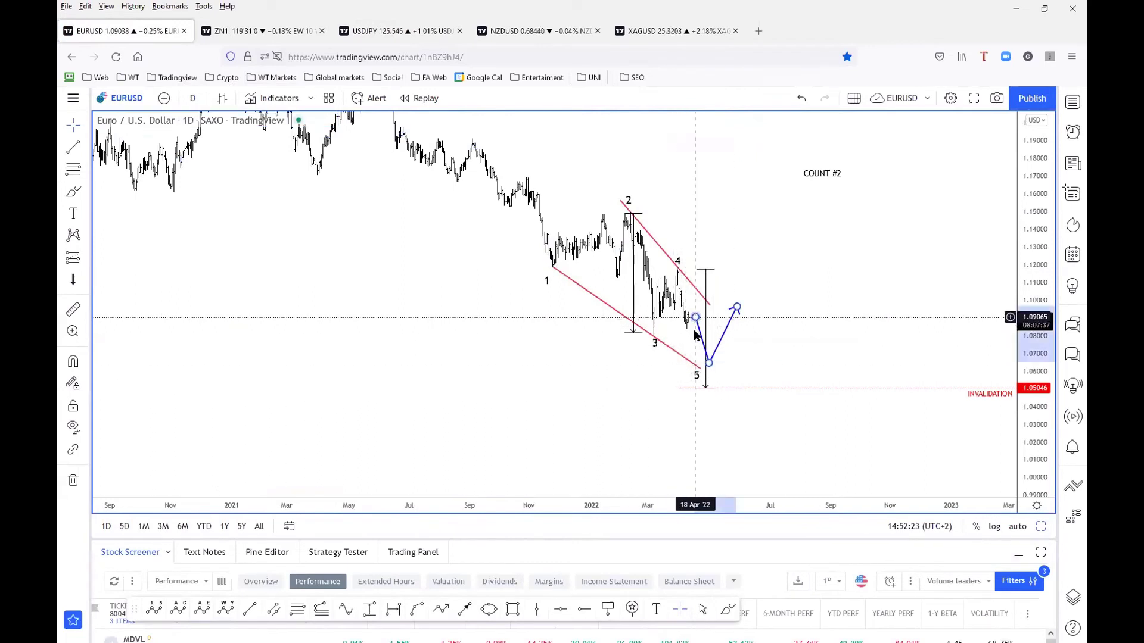
- Raise the blue projected path's starting point slightly, deselect it, and recentre the count
left_click(694, 332)
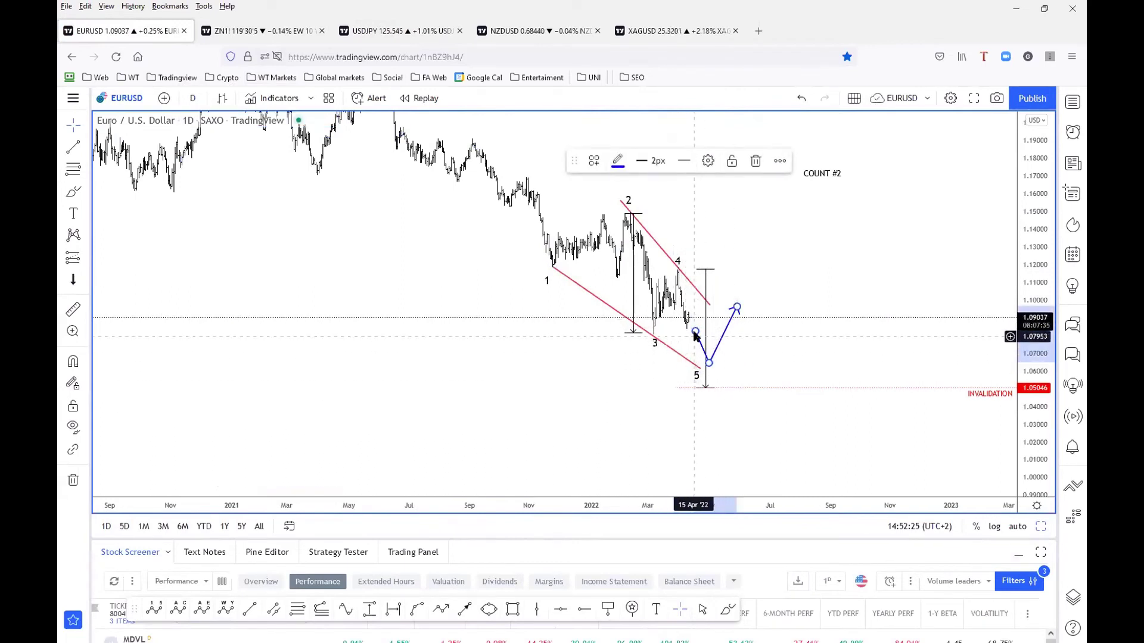
left_click_drag(695, 332, 690, 323)
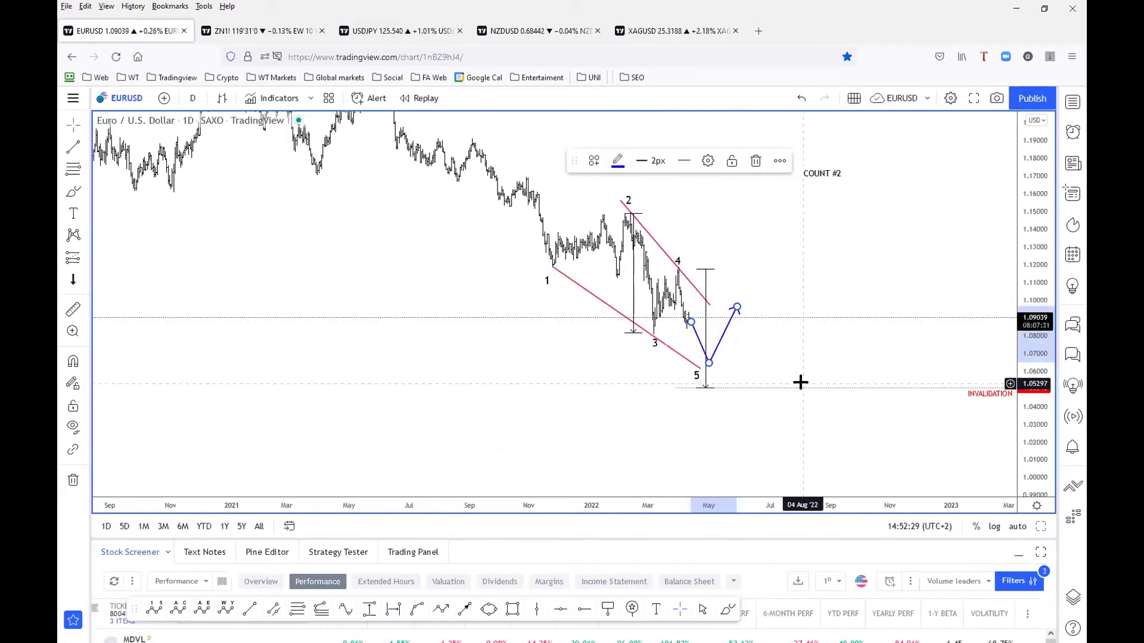
left_click_drag(506, 345, 502, 352)
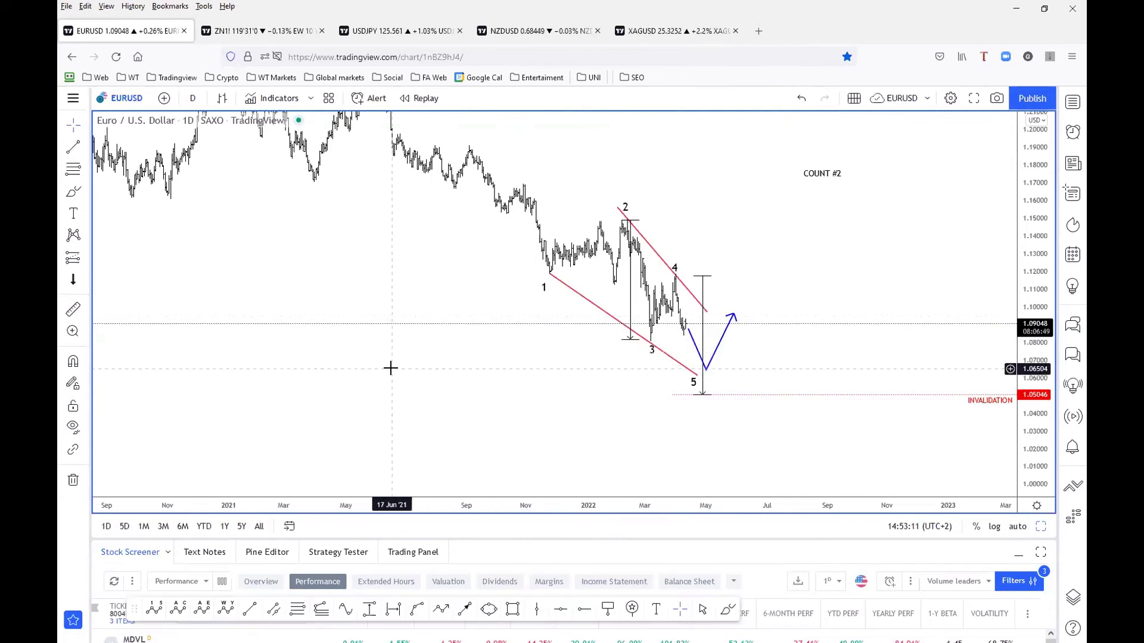
mouse_move(403, 293)
left_mouse_down()
mouse_move(407, 327)
mouse_move(390, 342)
left_mouse_up()
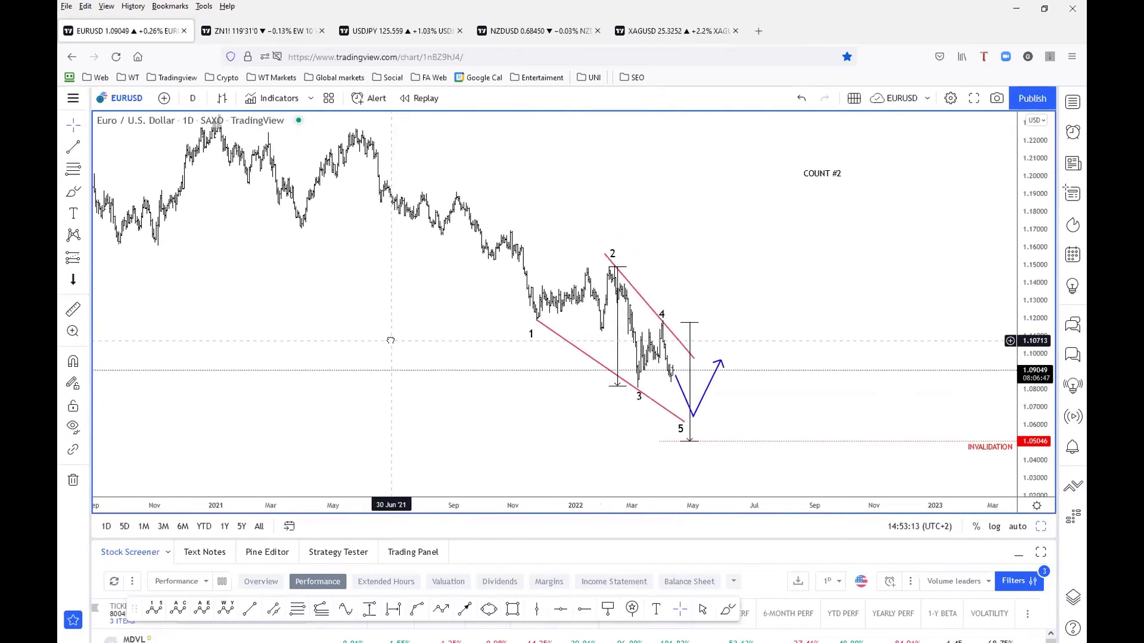